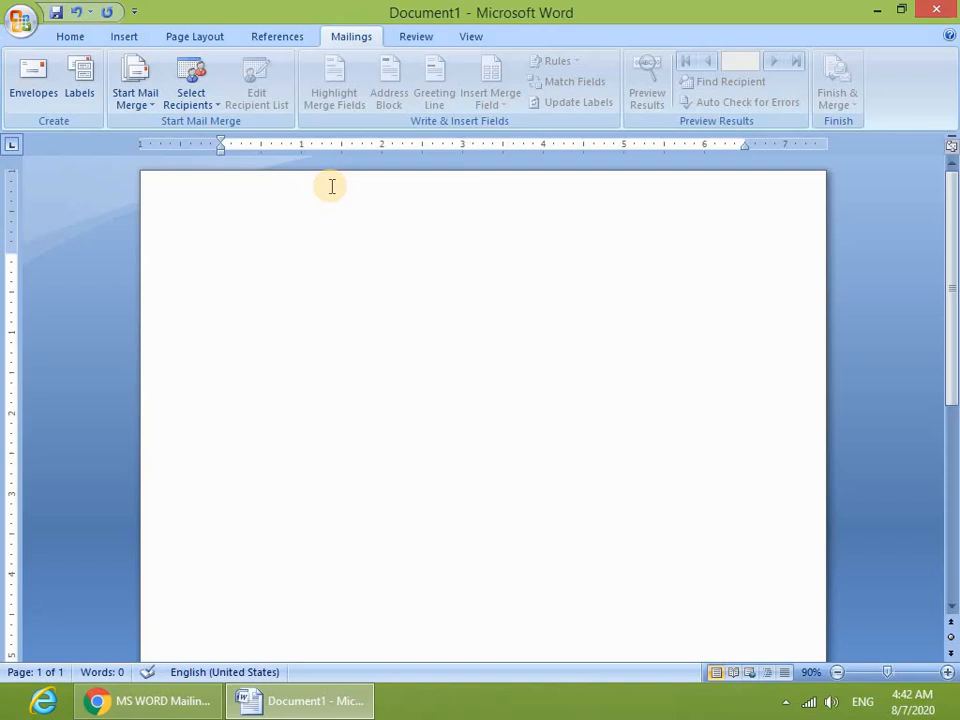
- Type 'To,', the subject APPLICATION FOR JOB "COMPUTER OPERATOR", and the greeting 'Respected Sir,'
{"action": "type", "text": "To,"}
{"action": "key", "text": "Return"}
{"action": "type", "text": "Subject"}
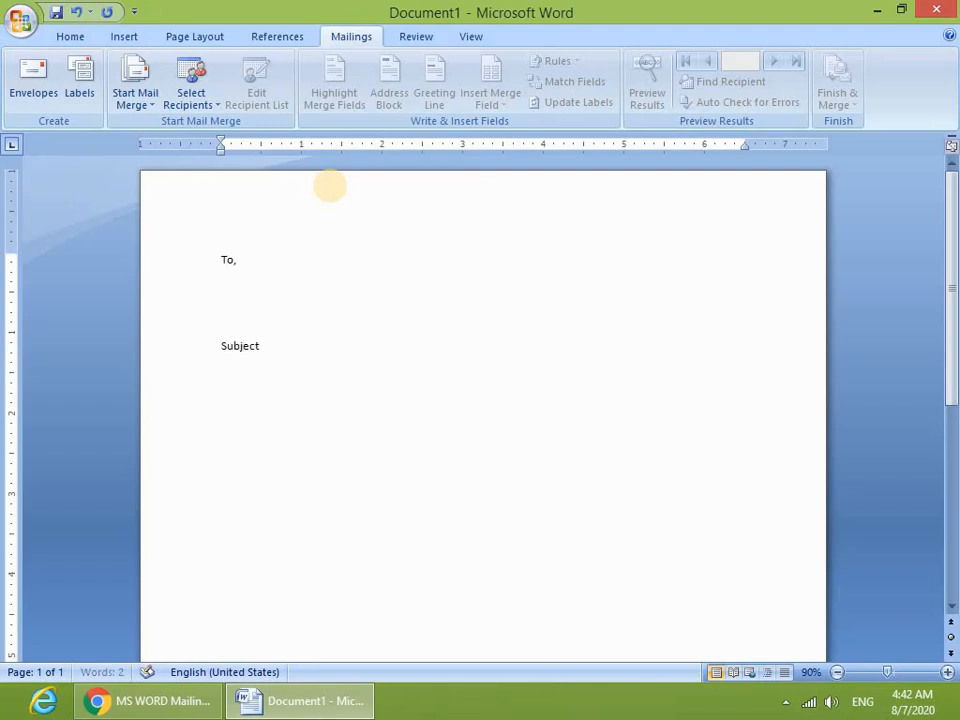
{"action": "type", "text": " :"}
{"action": "key", "text": "Tab"}
{"action": "type", "text": "a"}
{"action": "key", "text": "BackSpace"}
{"action": "type", "text": "APPLICATION FOR"}
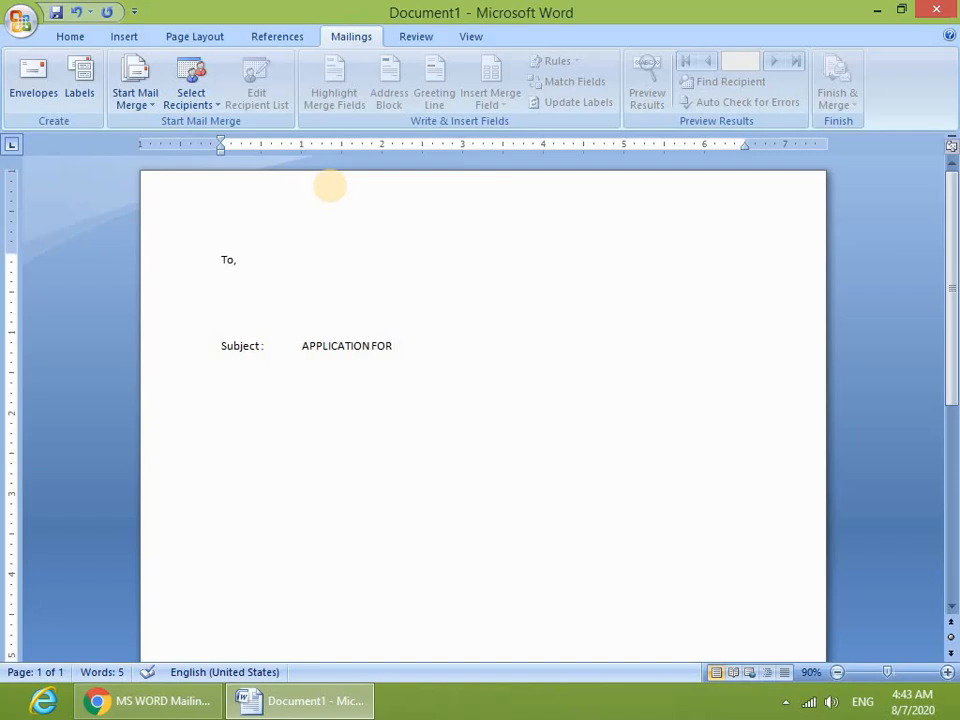
{"action": "type", "text": " JOB \""}
{"action": "type", "text": "COM"}
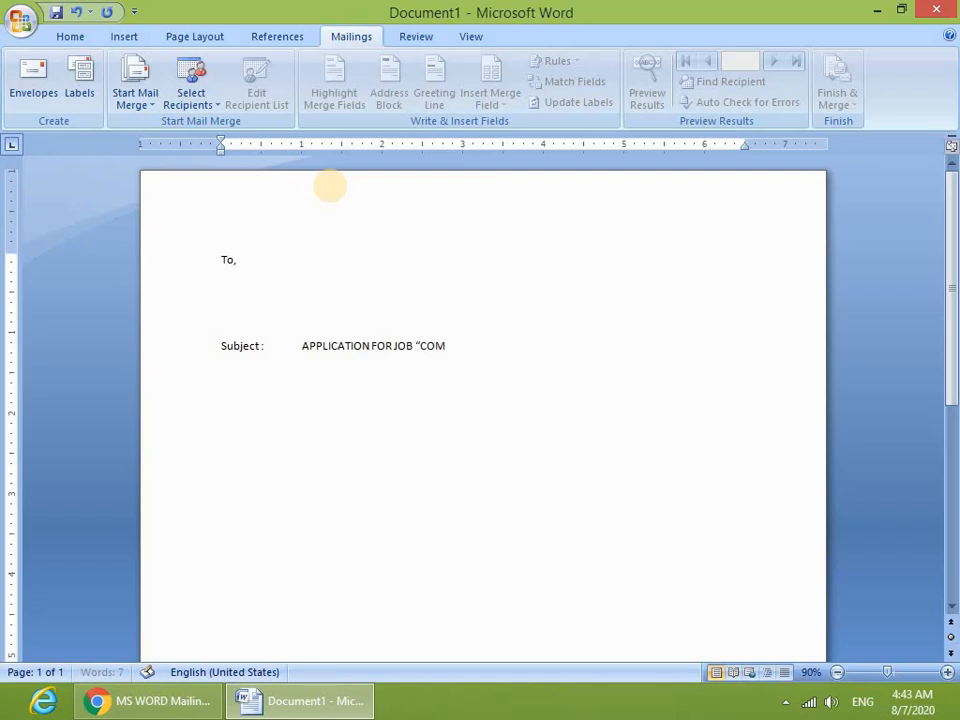
{"action": "type", "text": "PUTER  OPERATOPR"}
{"action": "key", "text": "BackSpace"}
{"action": "key", "text": "BackSpace"}
{"action": "type", "text": "R"}
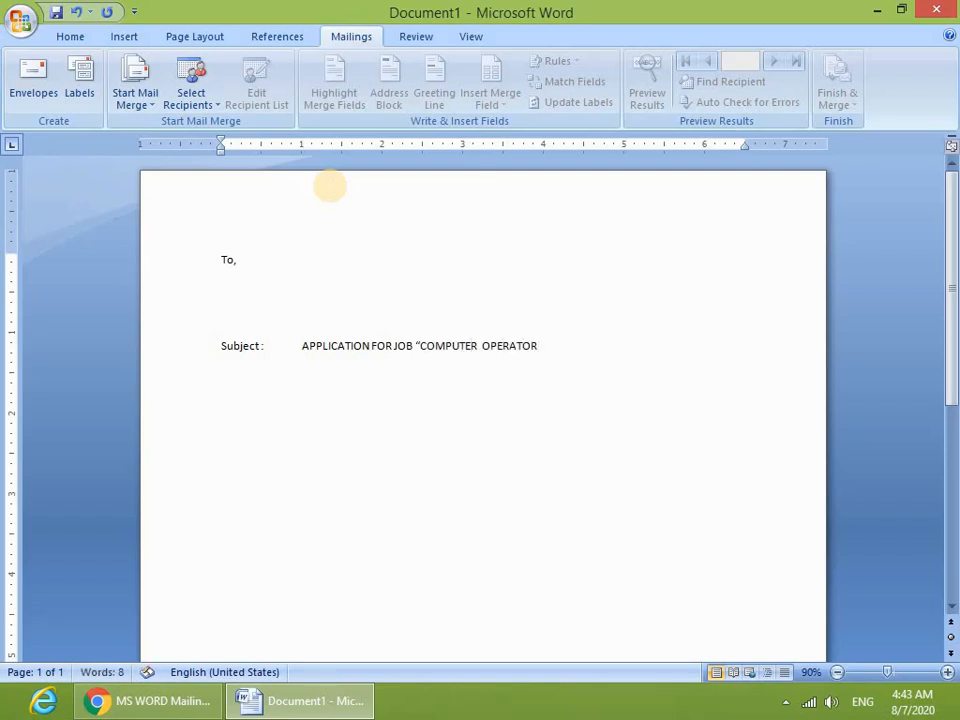
{"action": "type", "text": "'"}
{"action": "key", "text": "Return"}
{"action": "type", "text": "Respected"}
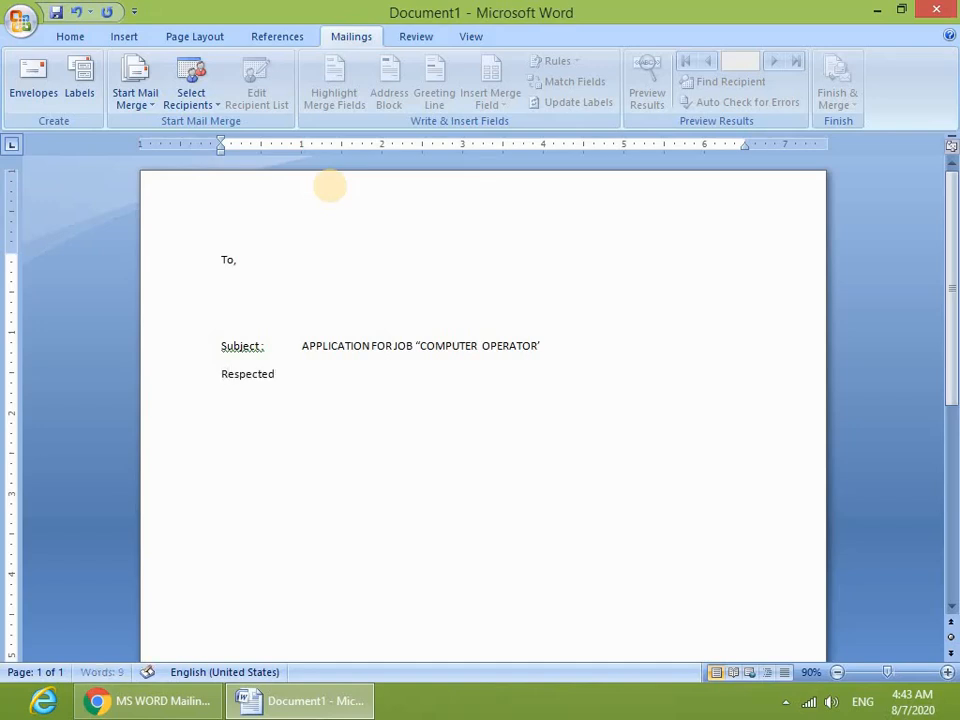
{"action": "type", "text": " Sir,=rand("}
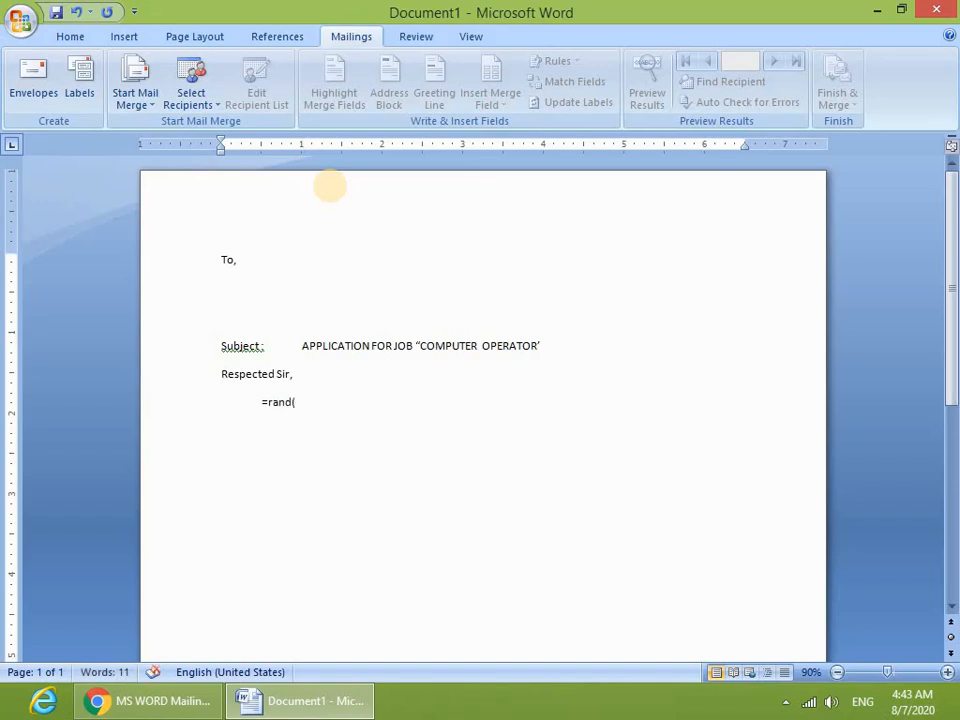
{"action": "type", "text": "3)"}
- Generate three sample body paragraphs with =rand(3)
{"action": "key", "text": "Return"}
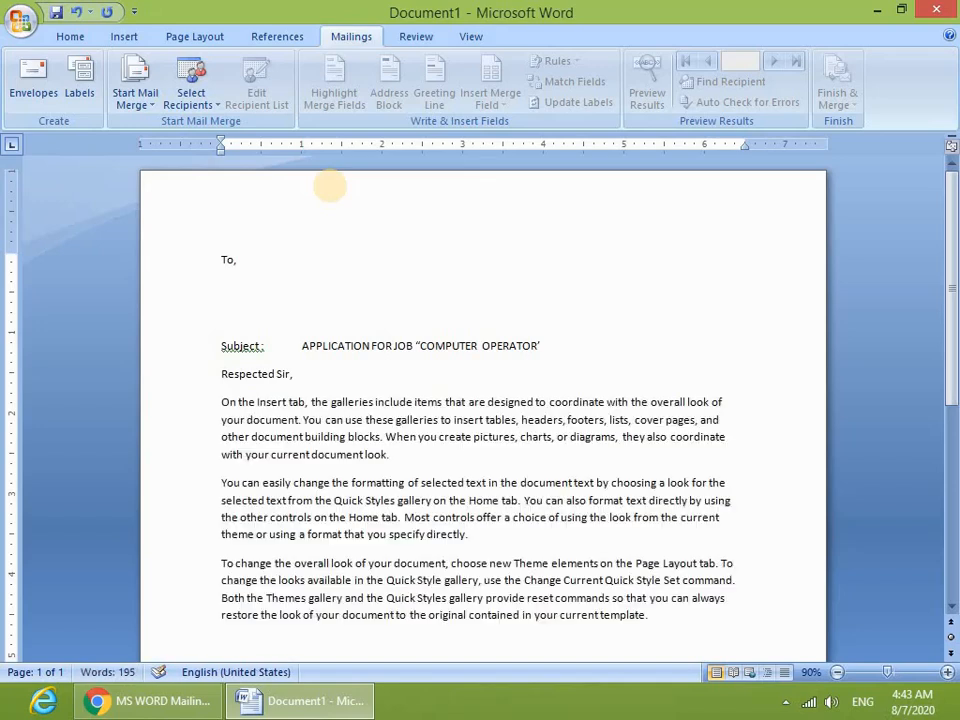
{"action": "scroll", "coordinate": [338, 368], "scroll_direction": "down", "scroll_amount": 2}
{"action": "scroll", "coordinate": [614, 536], "scroll_direction": "down", "scroll_amount": 1}
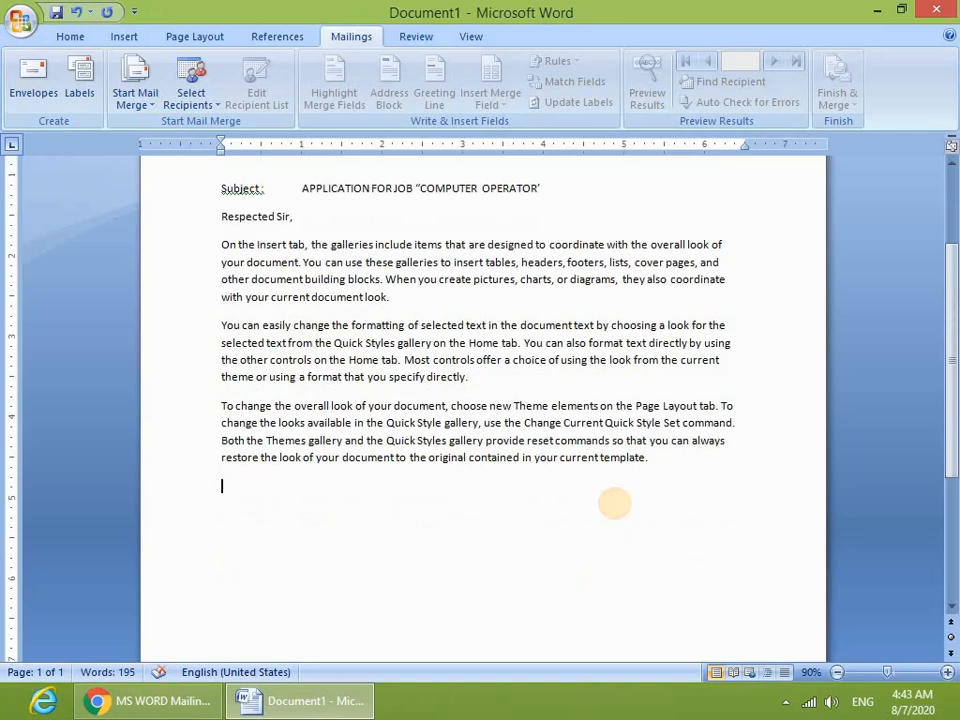
- Add a right-aligned 'Managing Director' sign-off with its spelling corrected, then select the letter text
{"action": "key", "text": "ctrl+e"}
{"action": "type", "text": "Managing Directore"}
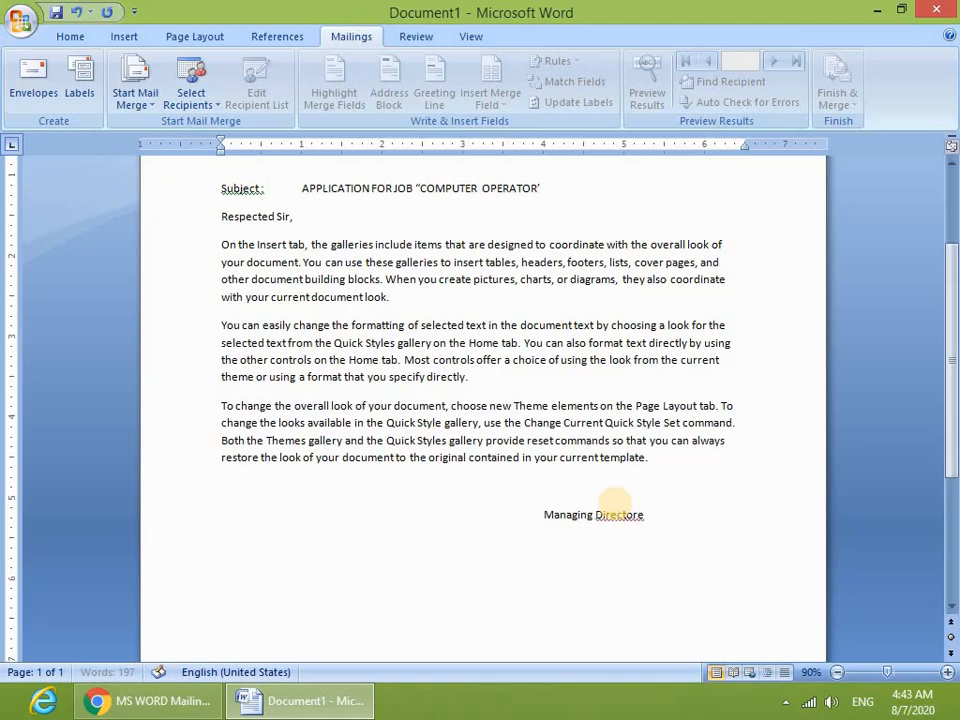
{"action": "right_click", "coordinate": [621, 515]}
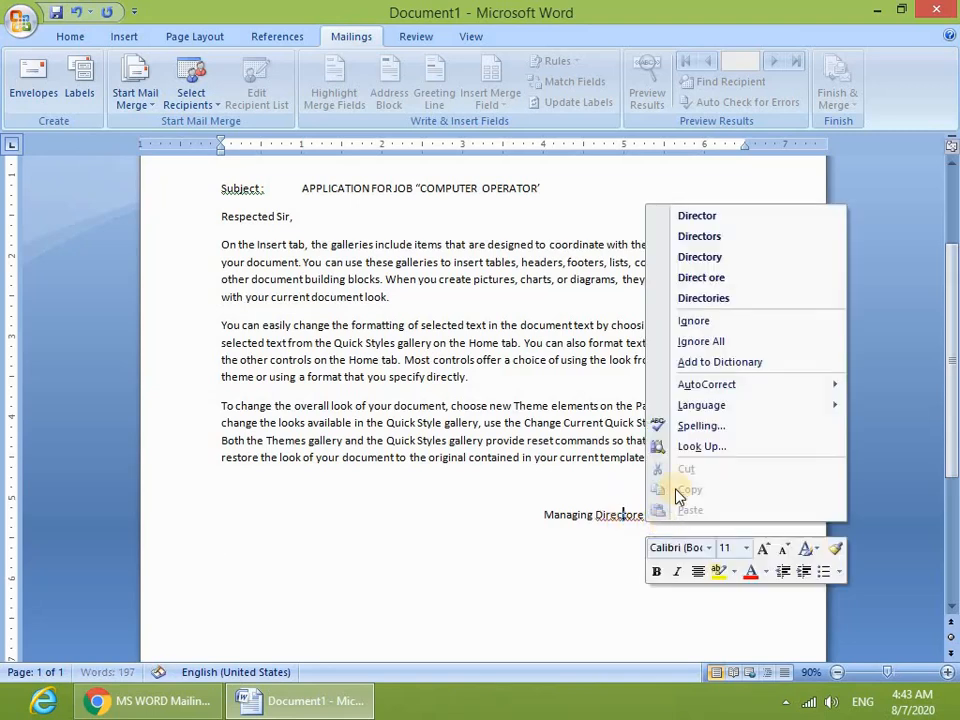
{"action": "left_click", "coordinate": [712, 217]}
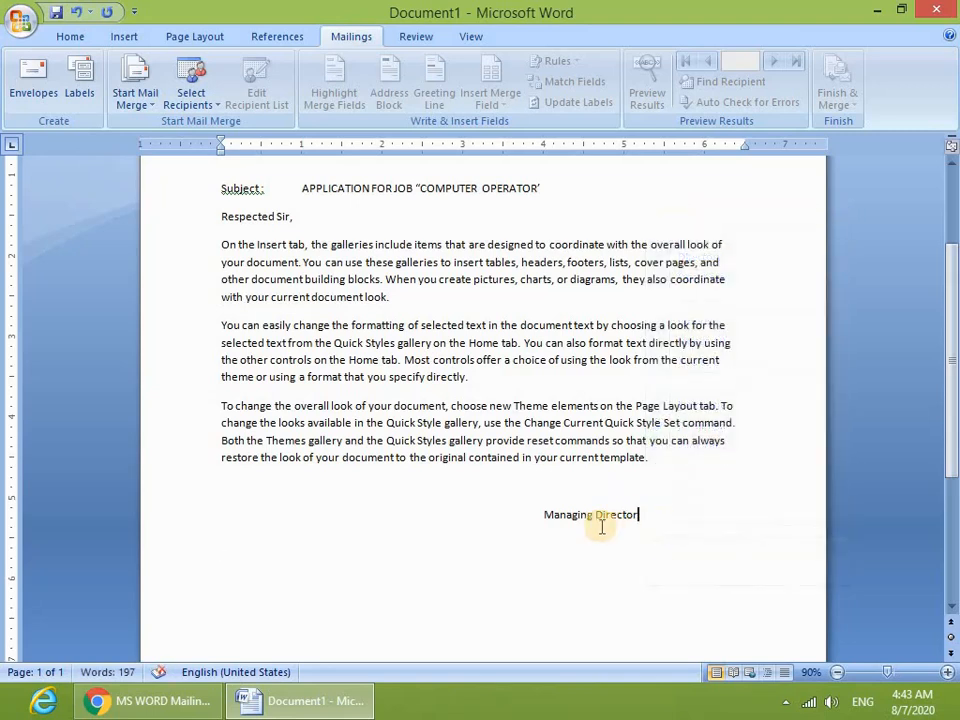
{"action": "key", "text": "Return"}
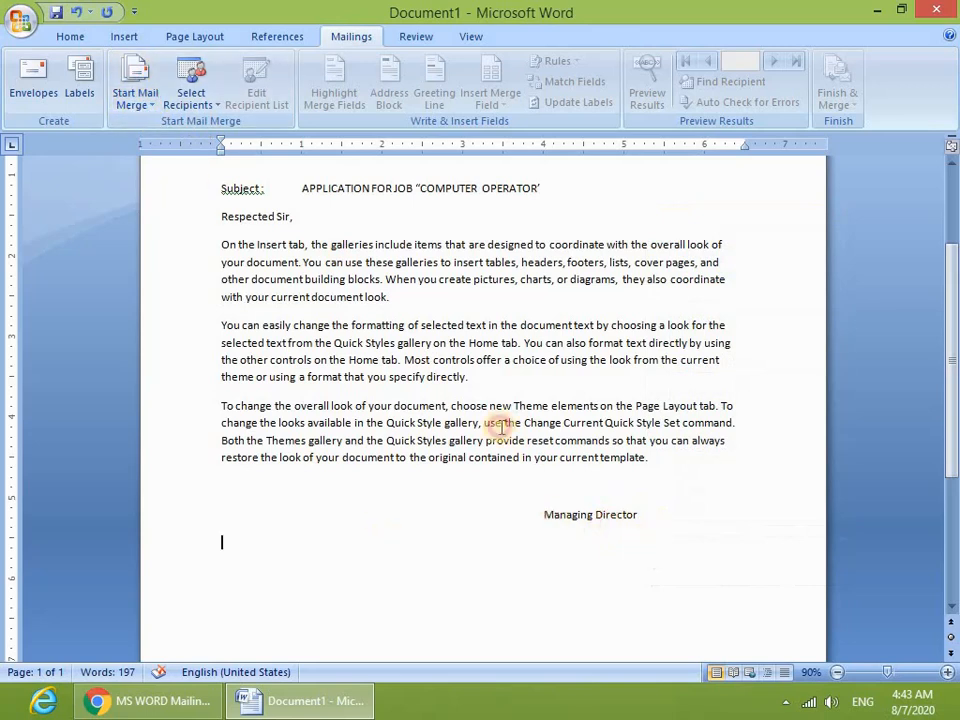
{"action": "triple_click", "coordinate": [189, 178]}
{"action": "scroll", "coordinate": [197, 182], "scroll_direction": "up", "scroll_amount": 3}
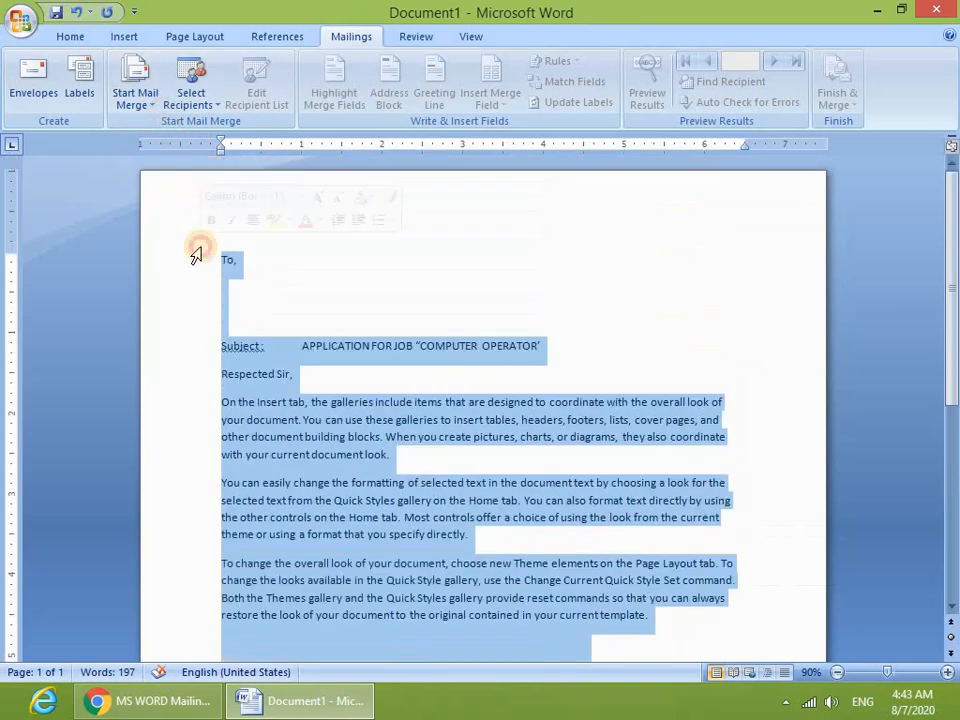
- Enlarge all the letter text to 14 pt and make the Subject line bold
{"action": "key", "text": "ctrl+shift+period"}
{"action": "key", "text": "ctrl+shift+period"}
{"action": "left_click", "coordinate": [543, 396]}
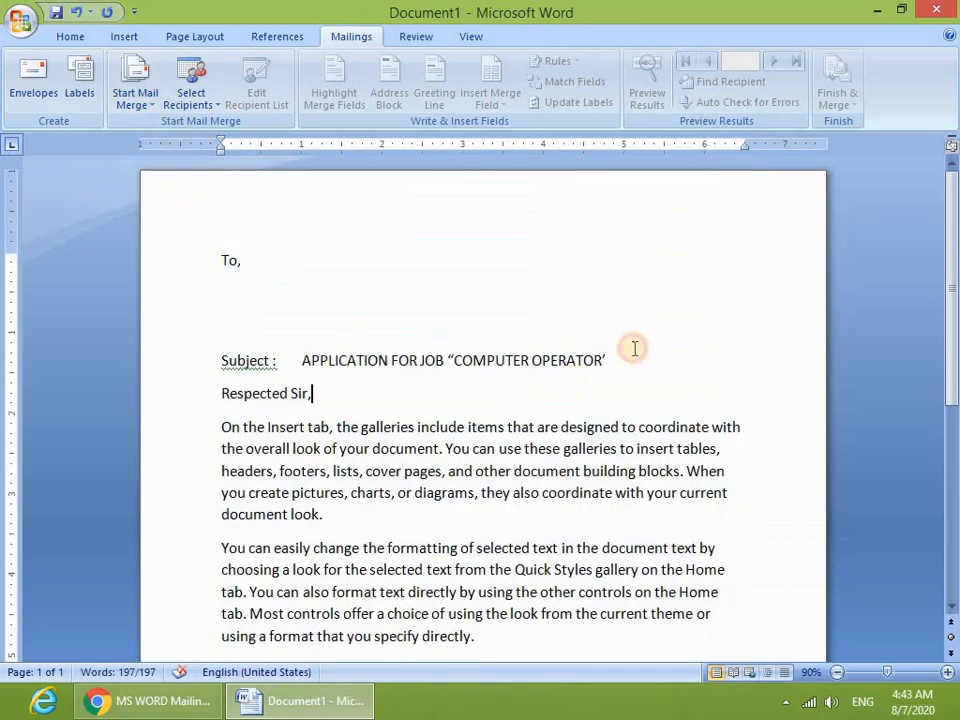
{"action": "left_click", "coordinate": [122, 360]}
{"action": "key", "text": "ctrl+n"}
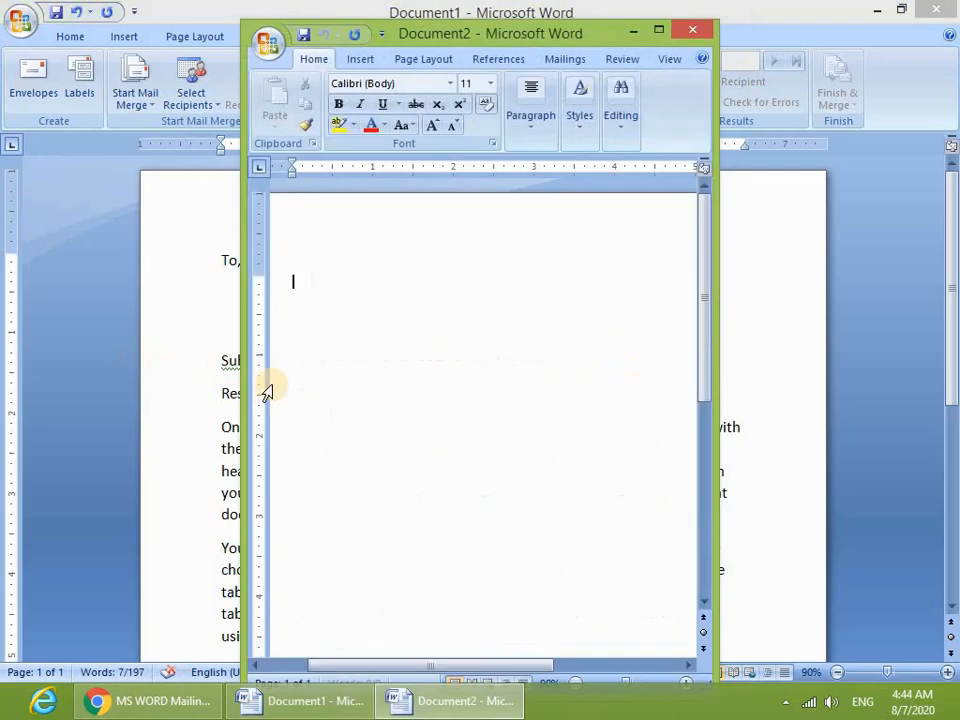
{"action": "key", "text": "ctrl+w"}
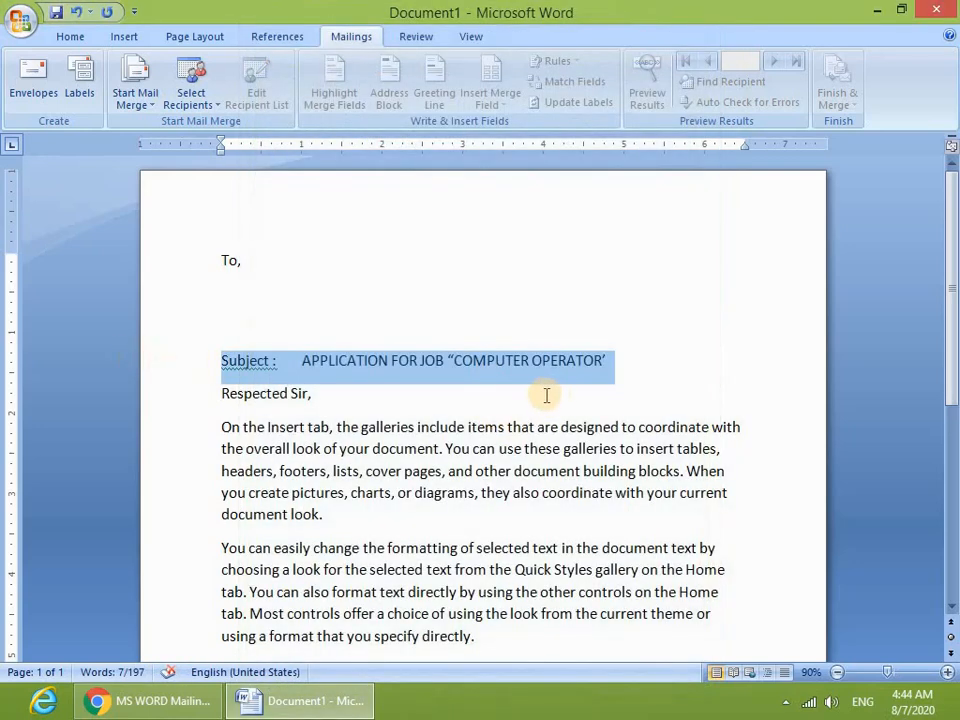
{"action": "key", "text": "ctrl+b"}
{"action": "left_click", "coordinate": [565, 400]}
- Indent the first line of the opening paragraph and justify the body paragraphs
{"action": "left_click_drag", "start_coordinate": [643, 375], "coordinate": [294, 376]}
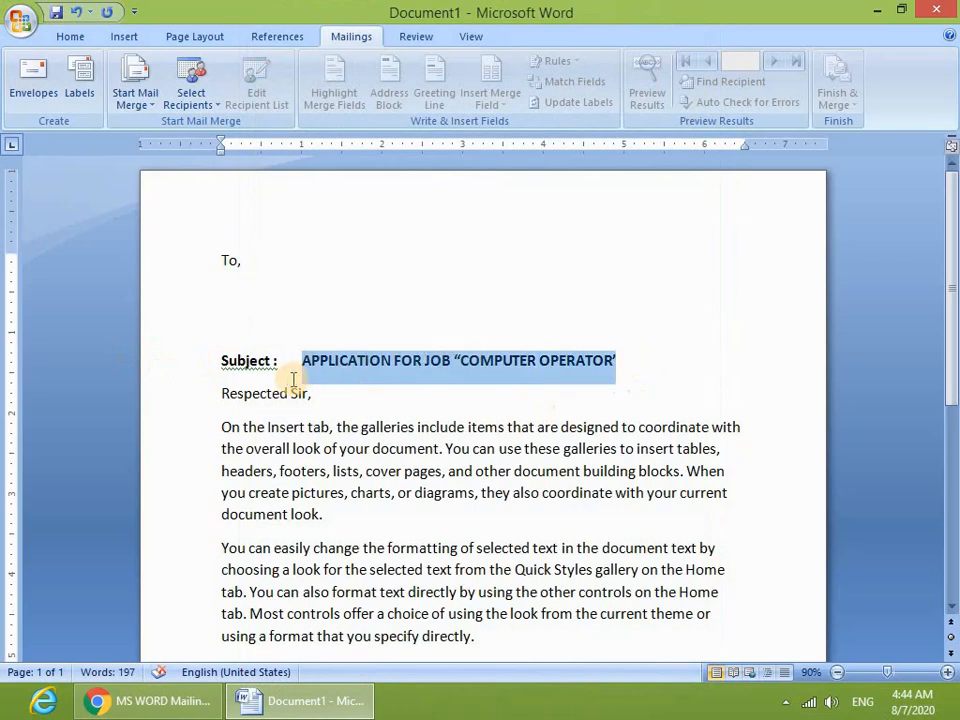
{"action": "left_click", "coordinate": [495, 471]}
{"action": "scroll", "coordinate": [223, 356], "scroll_direction": "down", "scroll_amount": 1}
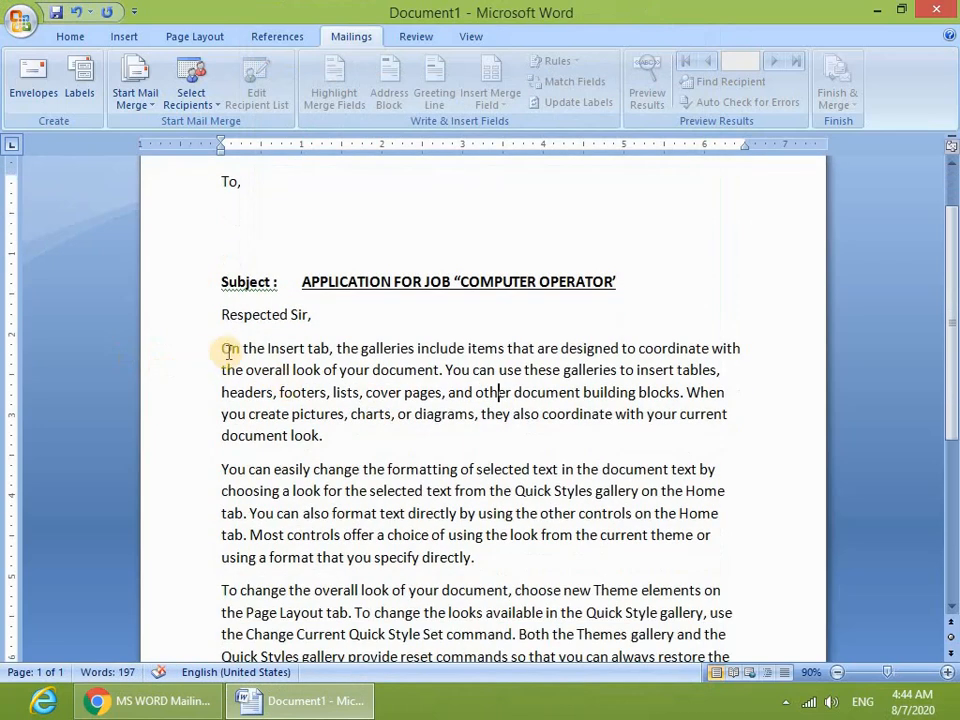
{"action": "left_click_drag", "start_coordinate": [228, 352], "coordinate": [339, 450]}
{"action": "left_click", "coordinate": [225, 358]}
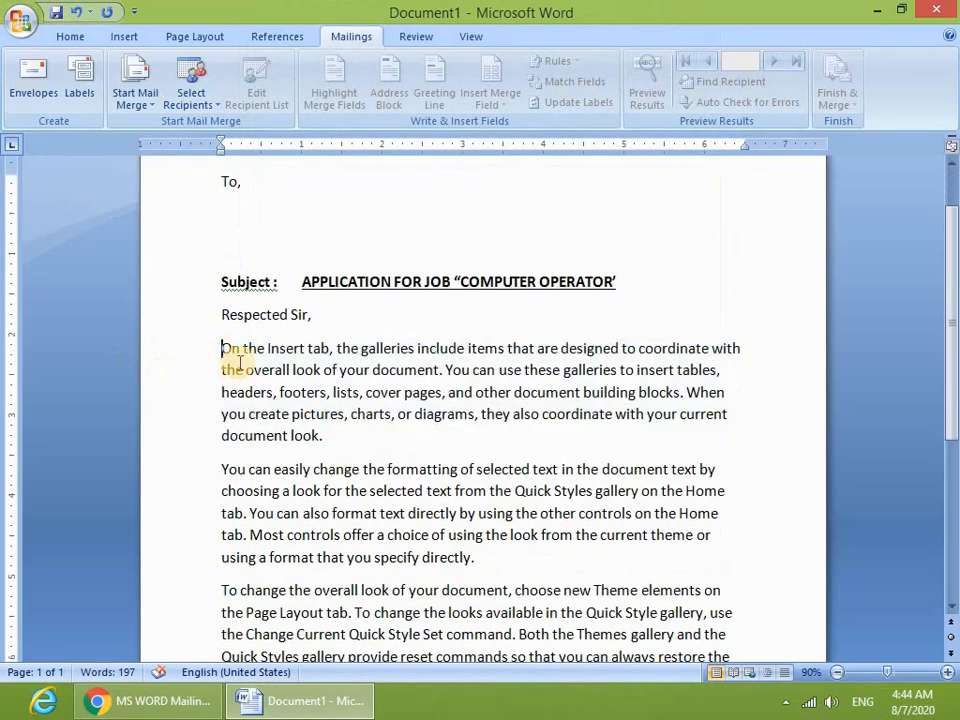
{"action": "key", "text": "Tab"}
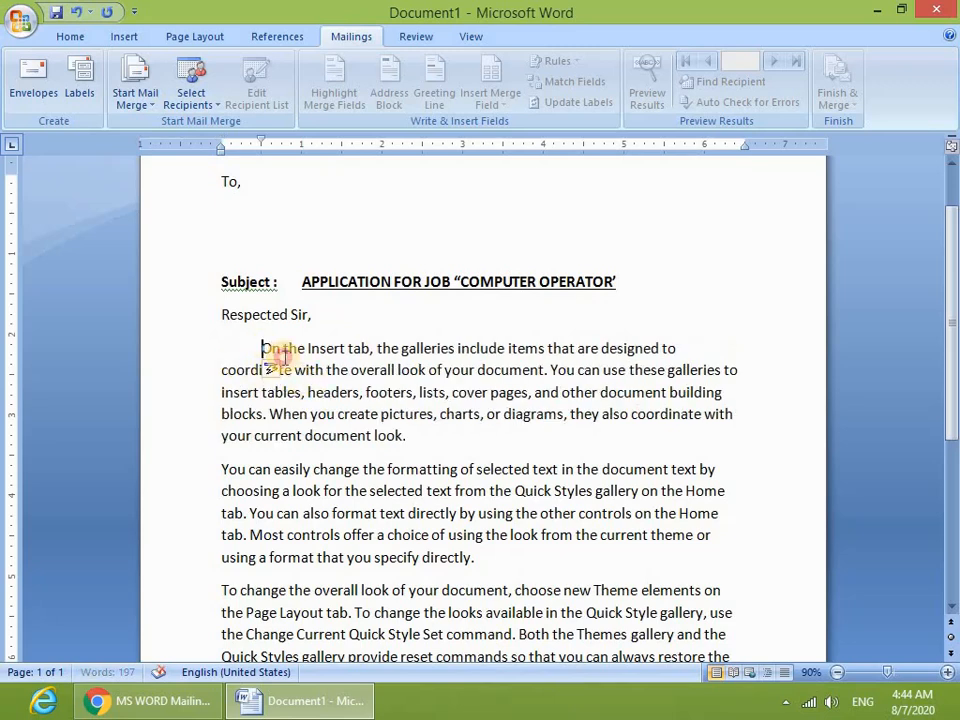
{"action": "left_click_drag", "start_coordinate": [283, 357], "coordinate": [724, 392]}
{"action": "key", "text": "ctrl+j"}
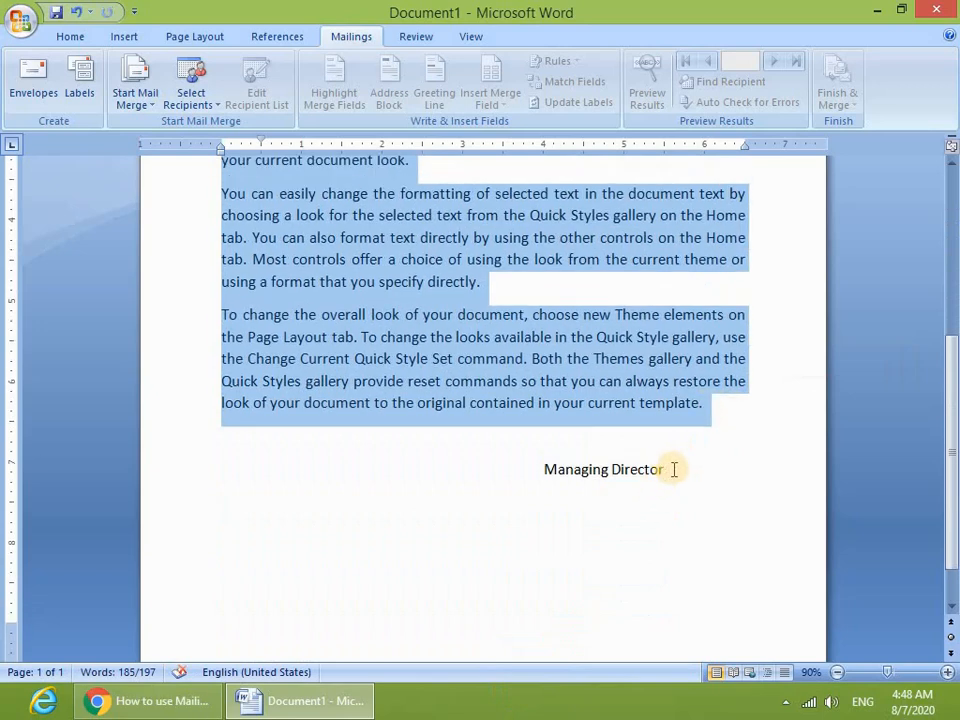
- Bold 'Managing Director' and add the signer's name below it in larger text
{"action": "left_click_drag", "start_coordinate": [673, 469], "coordinate": [540, 476]}
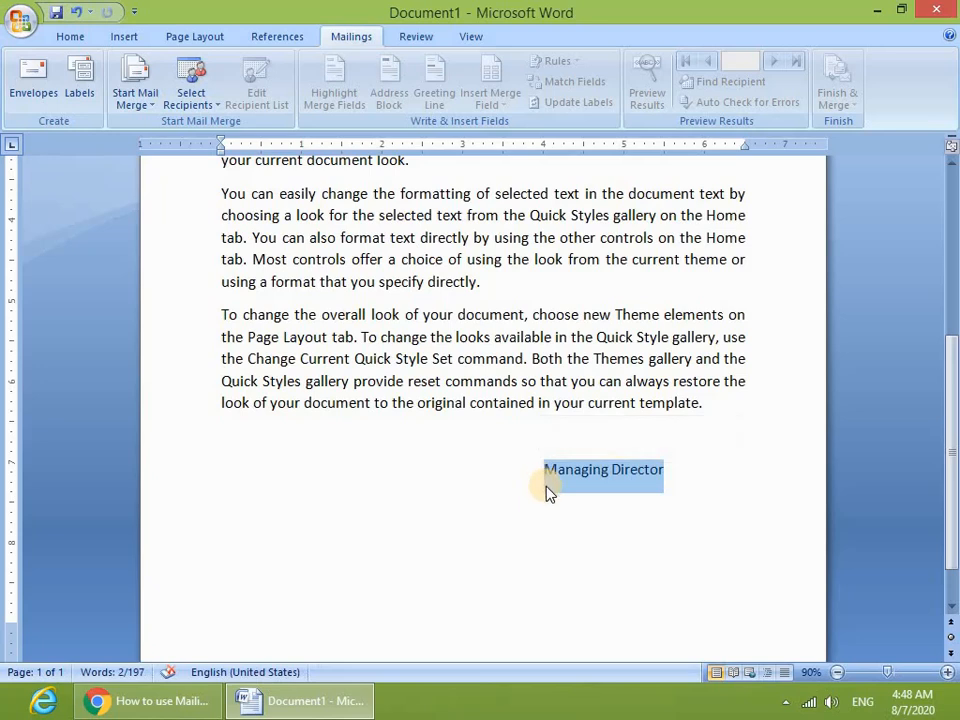
{"action": "key", "text": "ctrl+b"}
{"action": "left_click", "coordinate": [684, 501]}
{"action": "left_click", "coordinate": [699, 461]}
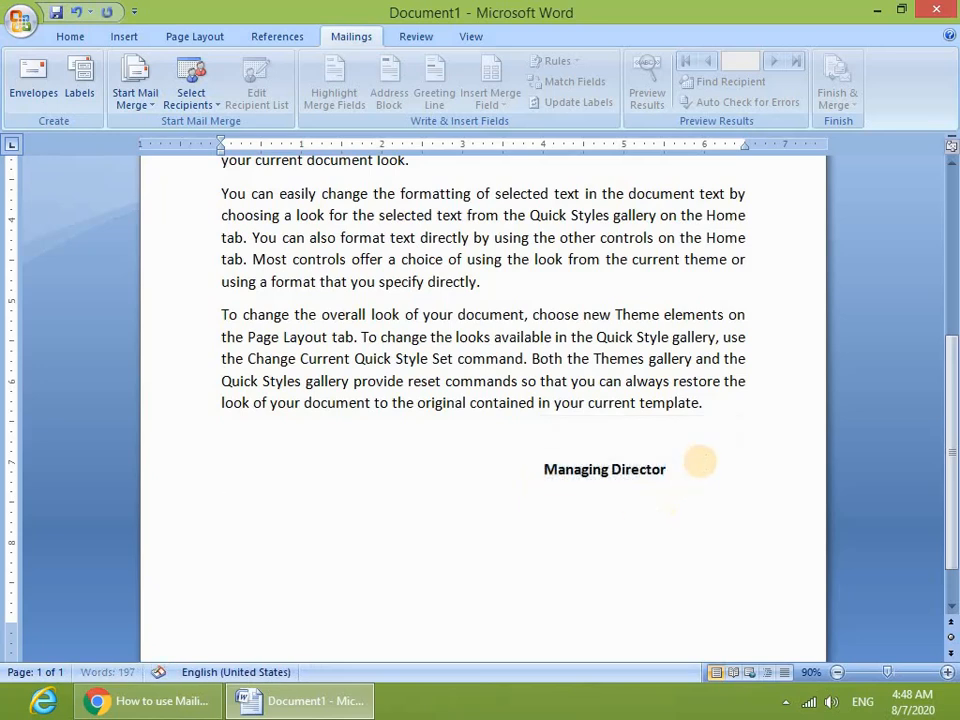
{"action": "key", "text": "Return"}
{"action": "key", "text": "Tab"}
{"action": "key", "text": "Tab"}
{"action": "key", "text": "Tab"}
{"action": "key", "text": "Tab"}
{"action": "key", "text": "Tab"}
{"action": "key", "text": "Tab"}
{"action": "key", "text": "Tab"}
{"action": "key", "text": "Tab"}
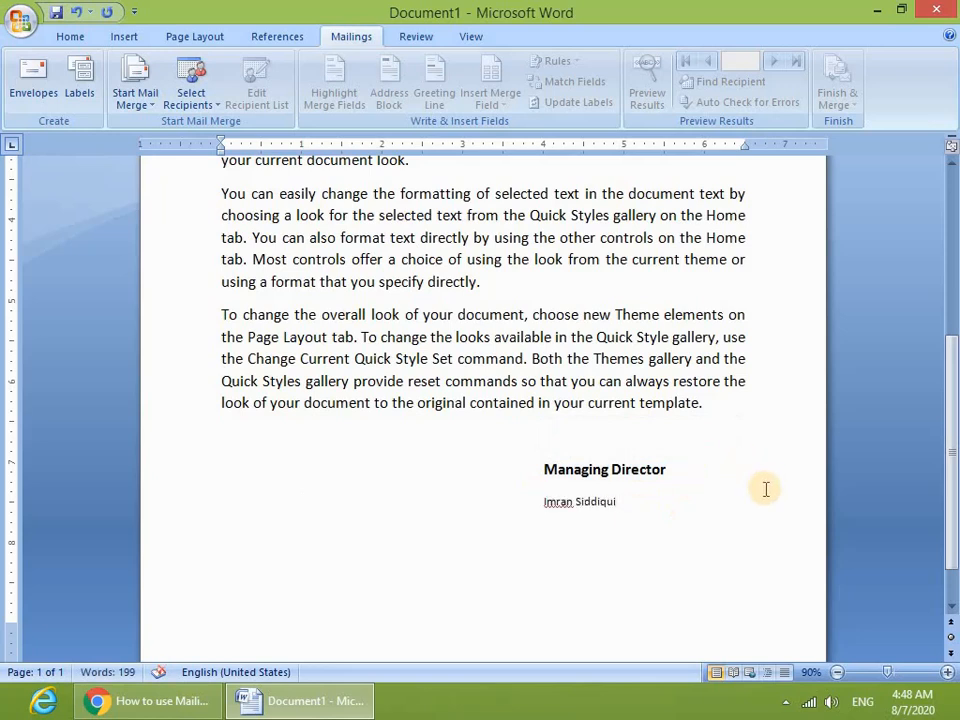
{"action": "left_click_drag", "start_coordinate": [763, 489], "coordinate": [520, 511]}
{"action": "key", "text": "ctrl+shift+period"}
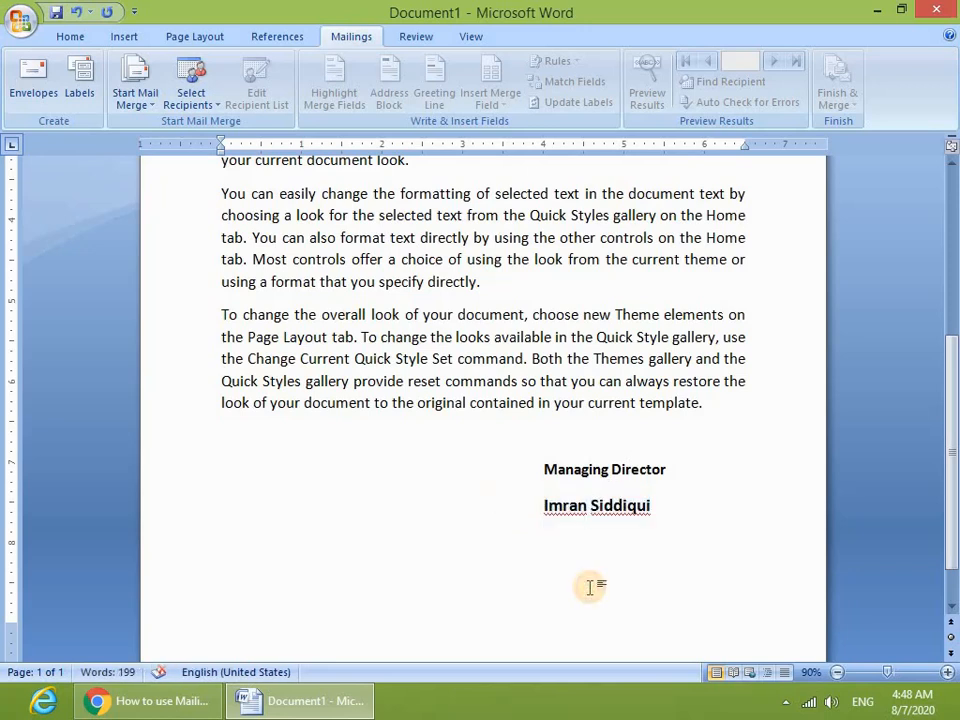
- Make the 'To,' heading and the 'Respected Sir,' greeting bold
{"action": "scroll", "coordinate": [589, 585], "scroll_direction": "up", "scroll_amount": 5}
{"action": "scroll", "coordinate": [506, 545], "scroll_direction": "down", "scroll_amount": 2}
{"action": "scroll", "coordinate": [501, 540], "scroll_direction": "up", "scroll_amount": 3}
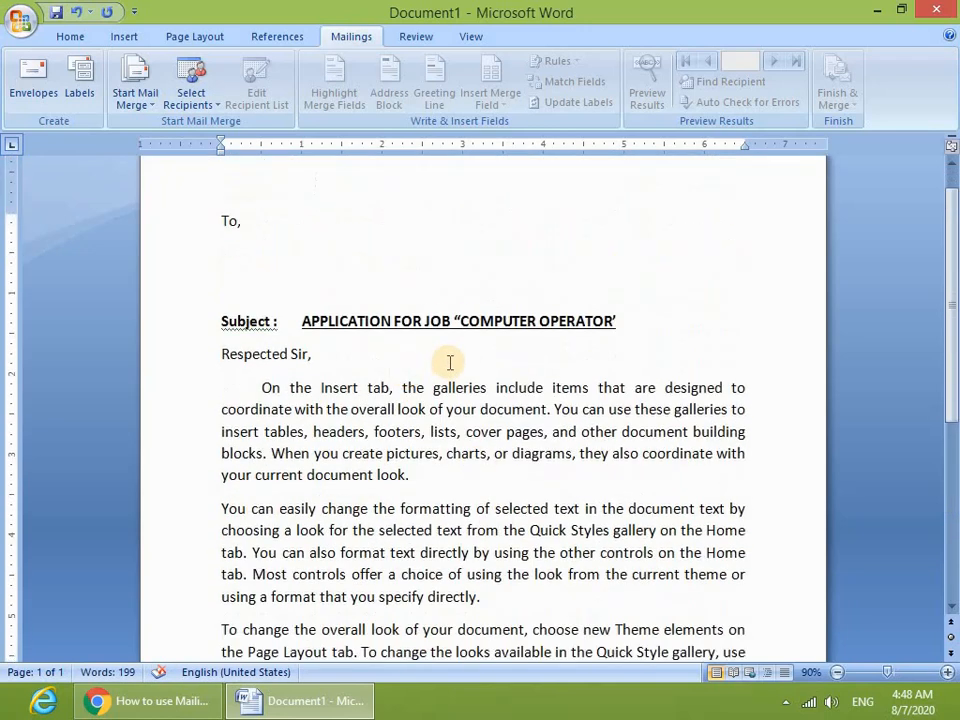
{"action": "left_click_drag", "start_coordinate": [257, 223], "coordinate": [184, 229]}
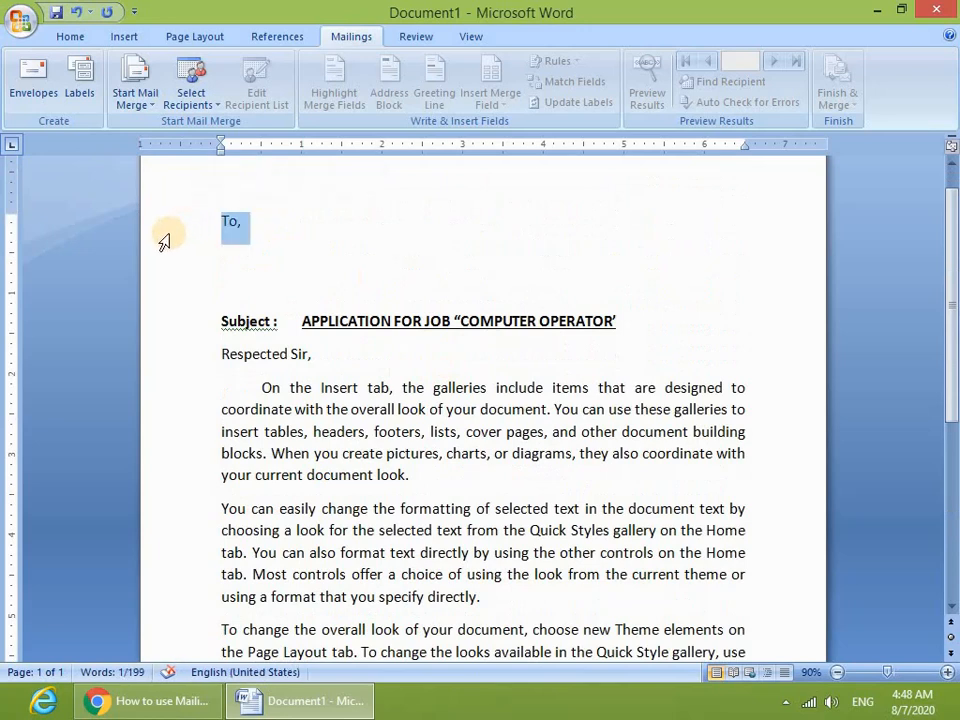
{"action": "key", "text": "ctrl+b"}
{"action": "left_click", "coordinate": [278, 245]}
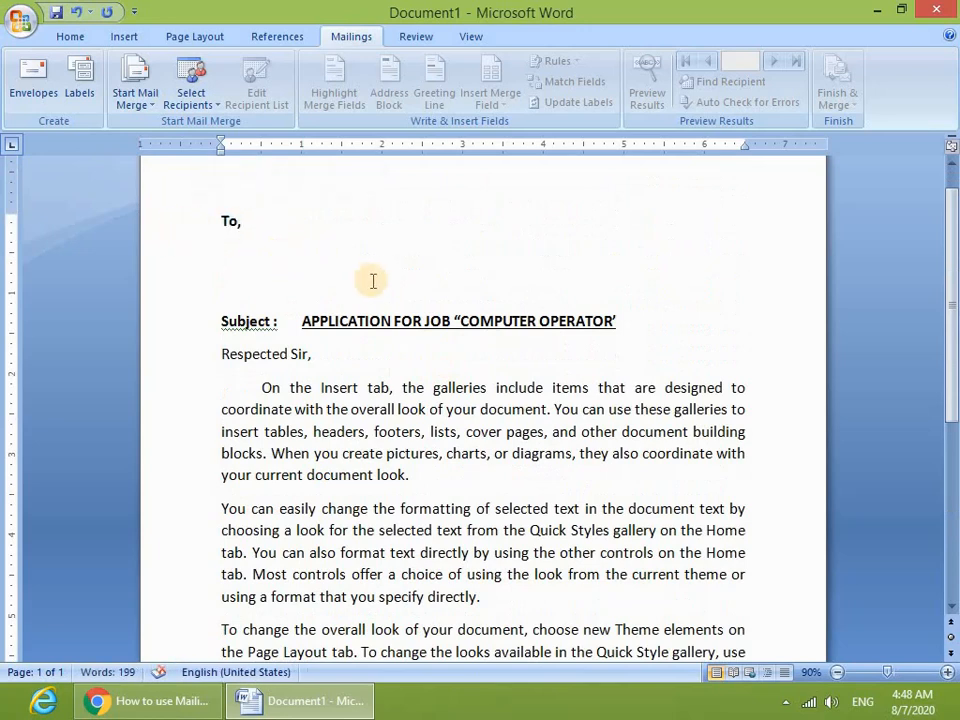
{"action": "left_click_drag", "start_coordinate": [315, 355], "coordinate": [248, 360]}
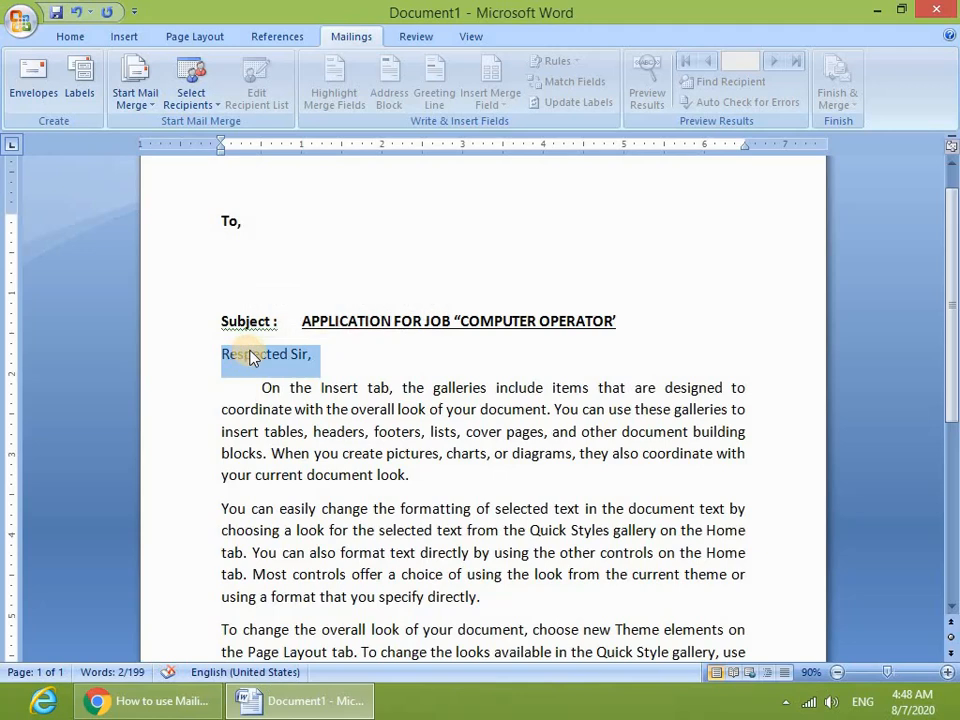
{"action": "key", "text": "ctrl+b"}
{"action": "left_click", "coordinate": [369, 362]}
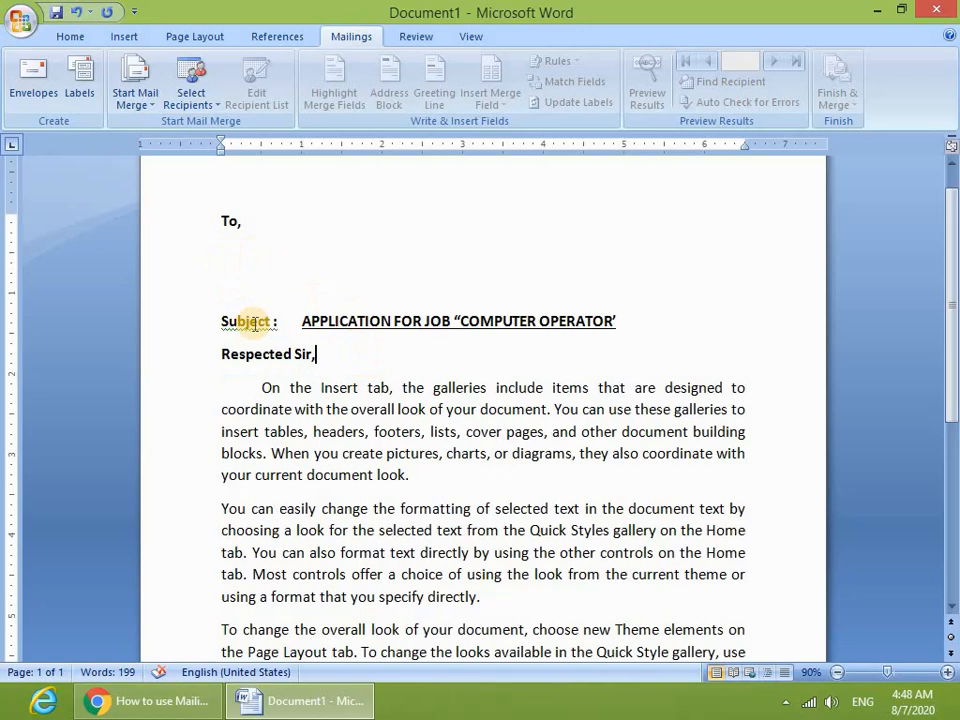
- Place the insertion point in the signer's name and go to the Insert tab
{"action": "scroll", "coordinate": [435, 399], "scroll_direction": "down", "scroll_amount": 6}
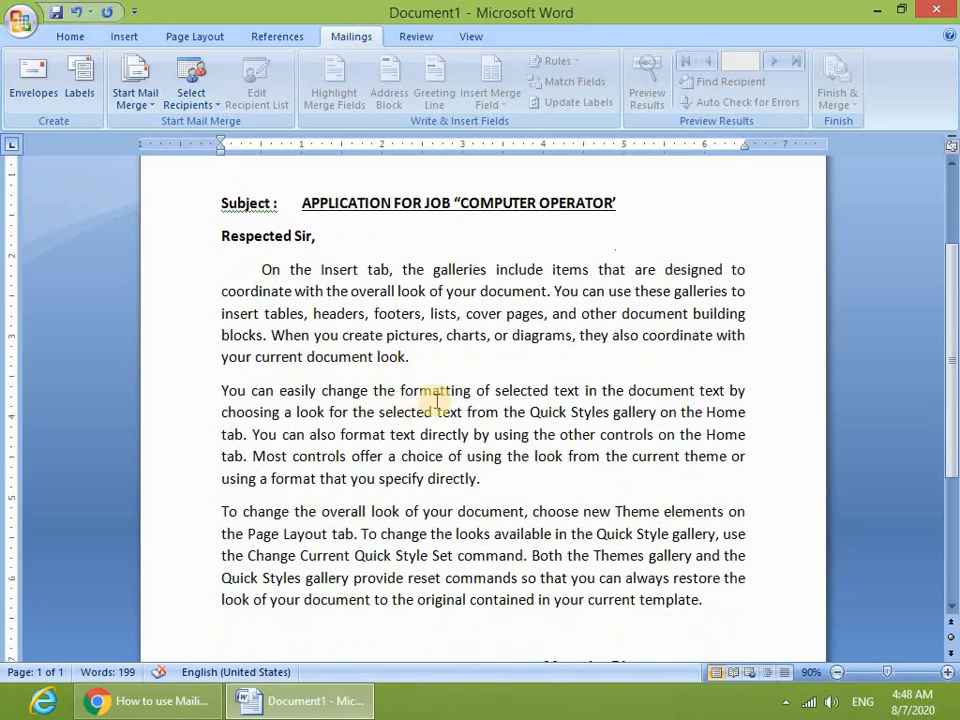
{"action": "left_click", "coordinate": [647, 547]}
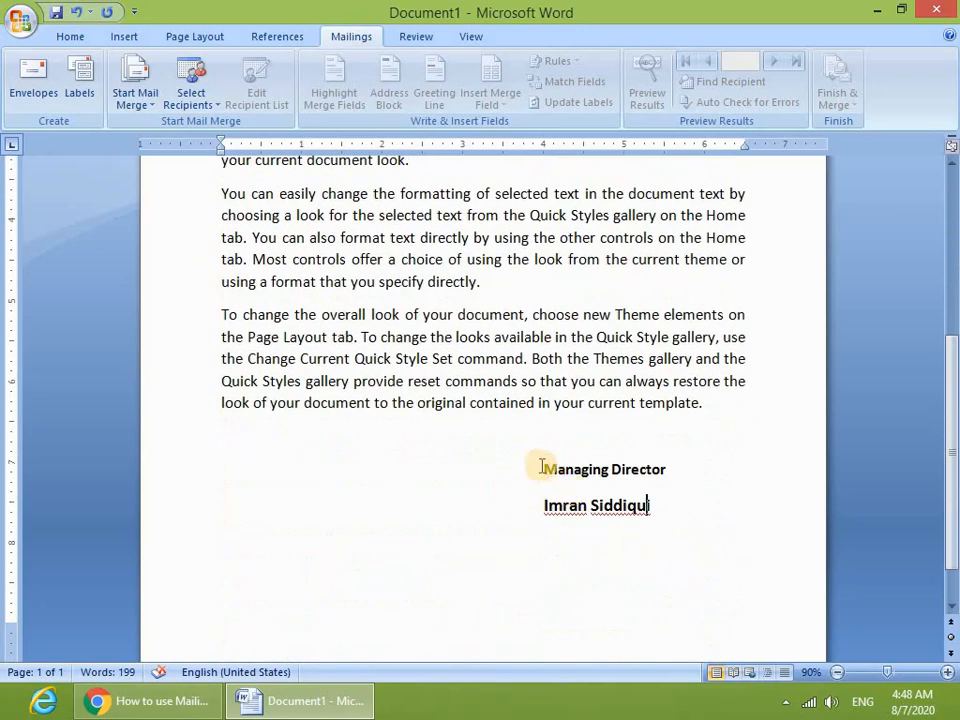
{"action": "left_click", "coordinate": [127, 38]}
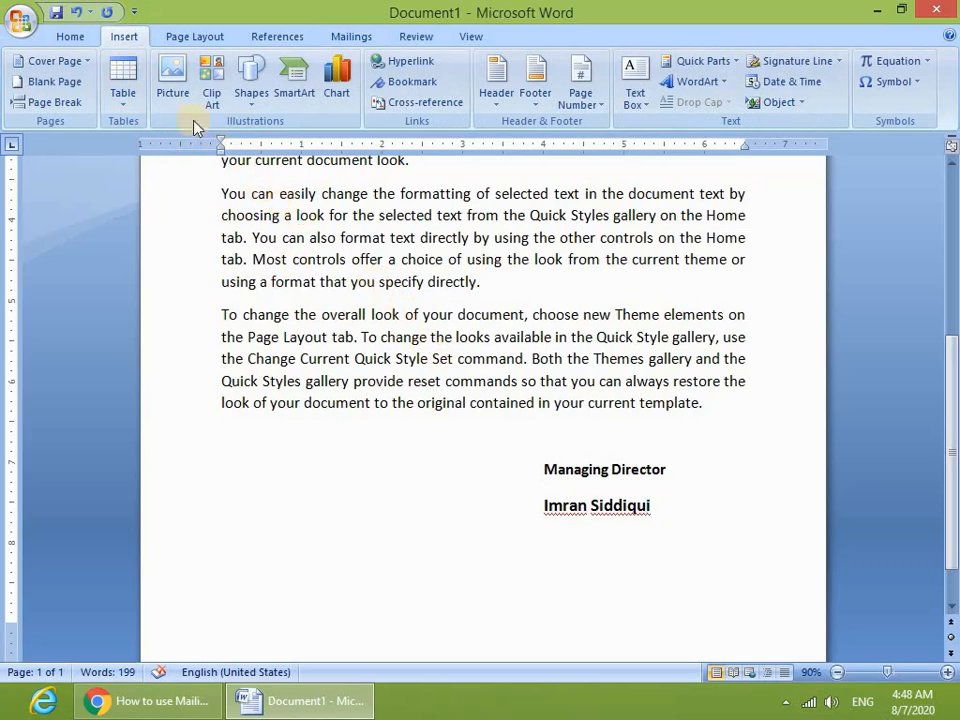
- Insert the Image-removebg-preview signature picture from the Desktop
{"action": "left_click", "coordinate": [173, 73]}
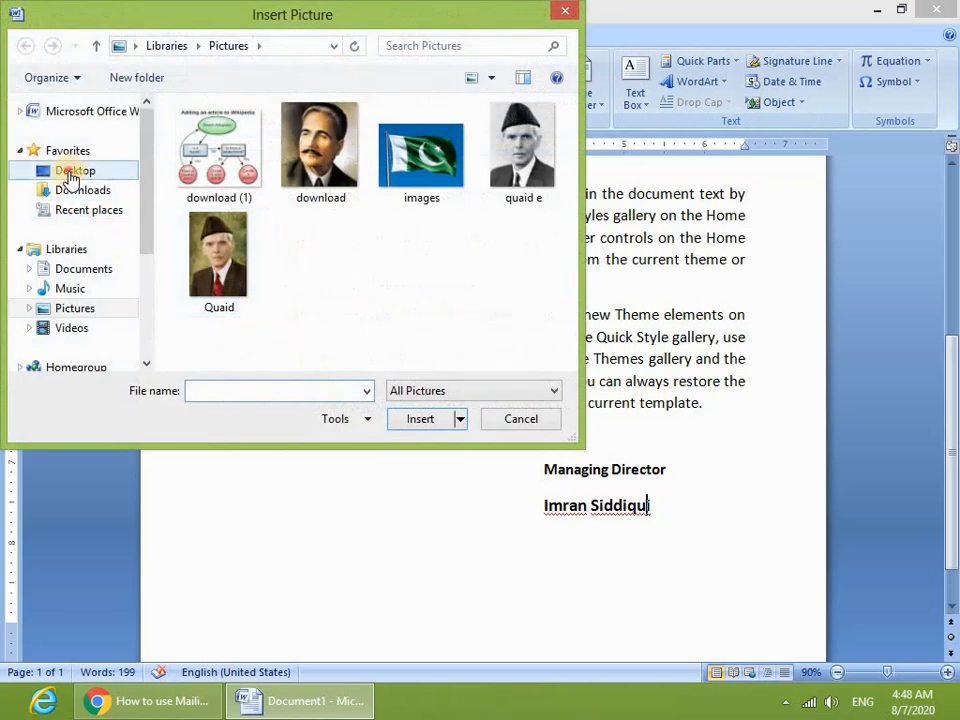
{"action": "left_click", "coordinate": [72, 170]}
{"action": "left_click_drag", "start_coordinate": [568, 146], "coordinate": [553, 300]}
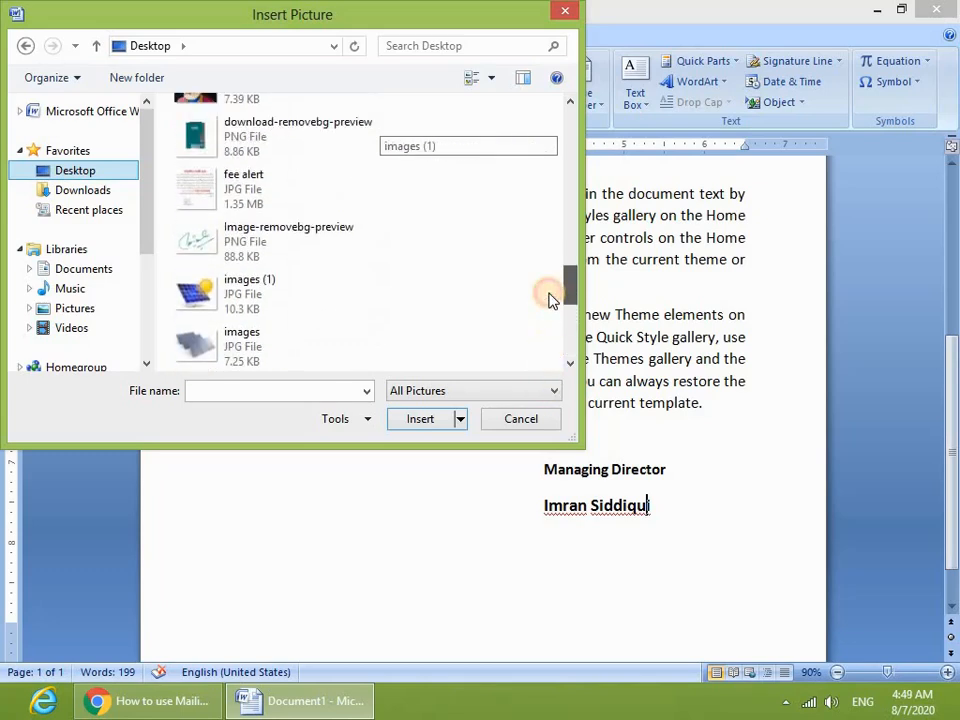
{"action": "left_click", "coordinate": [257, 244]}
{"action": "left_click", "coordinate": [408, 424]}
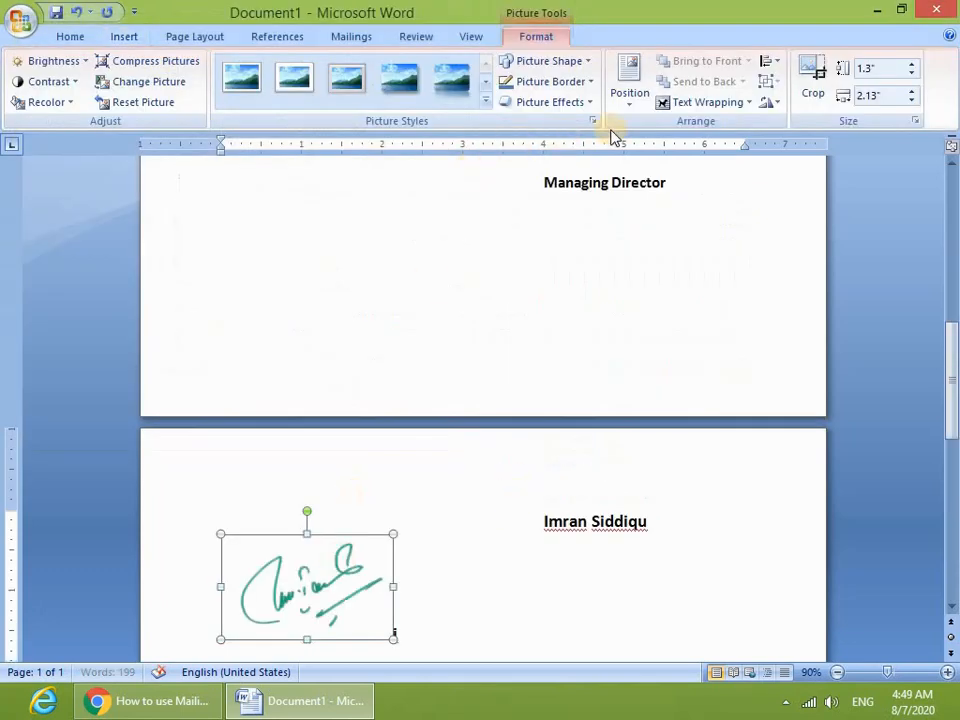
- Set the signature to In Front of Text and position it over the signer's name
{"action": "left_click", "coordinate": [677, 104]}
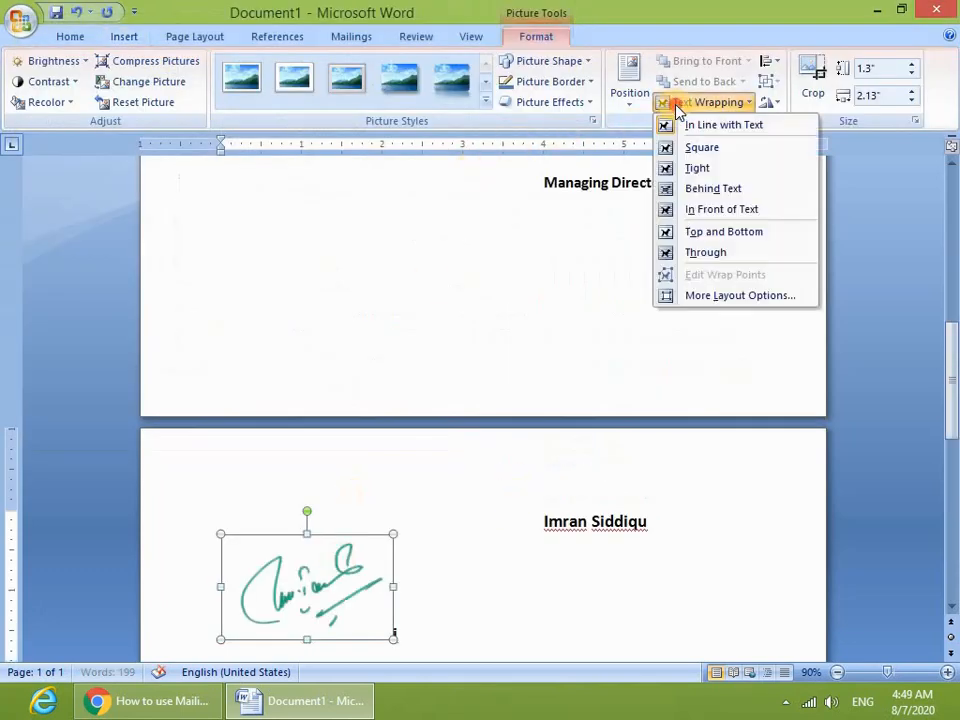
{"action": "left_click", "coordinate": [705, 212]}
{"action": "scroll", "coordinate": [572, 343], "scroll_direction": "up", "scroll_amount": 8}
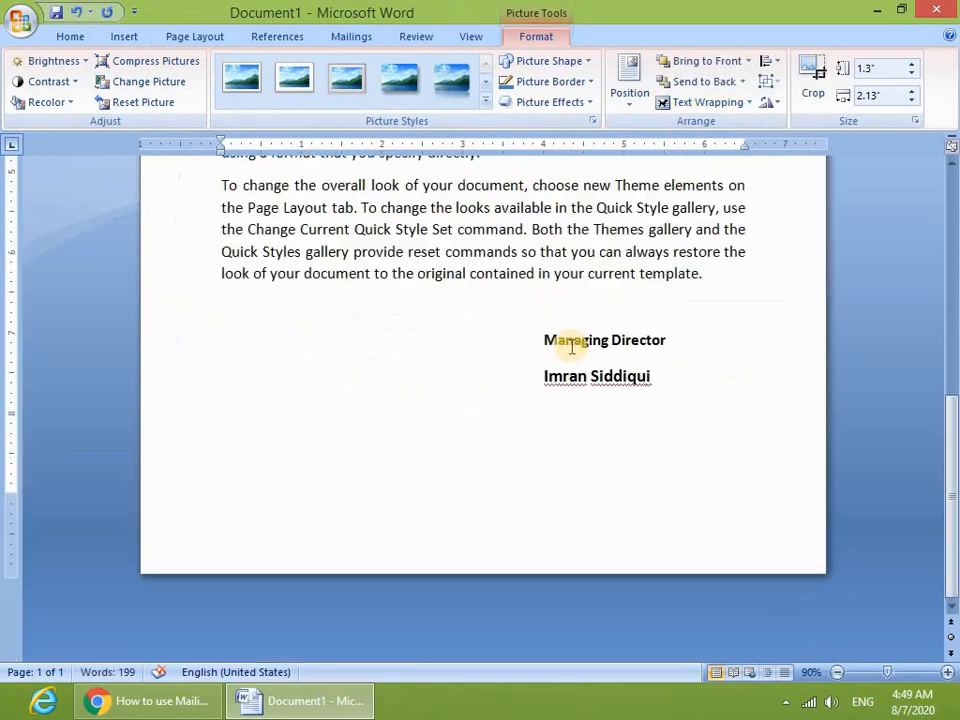
{"action": "scroll", "coordinate": [465, 327], "scroll_direction": "up", "scroll_amount": 2}
{"action": "mouse_move", "coordinate": [306, 253]}
{"action": "left_mouse_down"}
{"action": "mouse_move", "coordinate": [546, 606]}
{"action": "mouse_move", "coordinate": [583, 521]}
{"action": "mouse_move", "coordinate": [620, 518]}
{"action": "mouse_move", "coordinate": [692, 568]}
{"action": "mouse_move", "coordinate": [725, 561]}
{"action": "mouse_move", "coordinate": [645, 567]}
{"action": "left_mouse_up"}
{"action": "left_click", "coordinate": [414, 573]}
{"action": "left_click", "coordinate": [424, 572]}
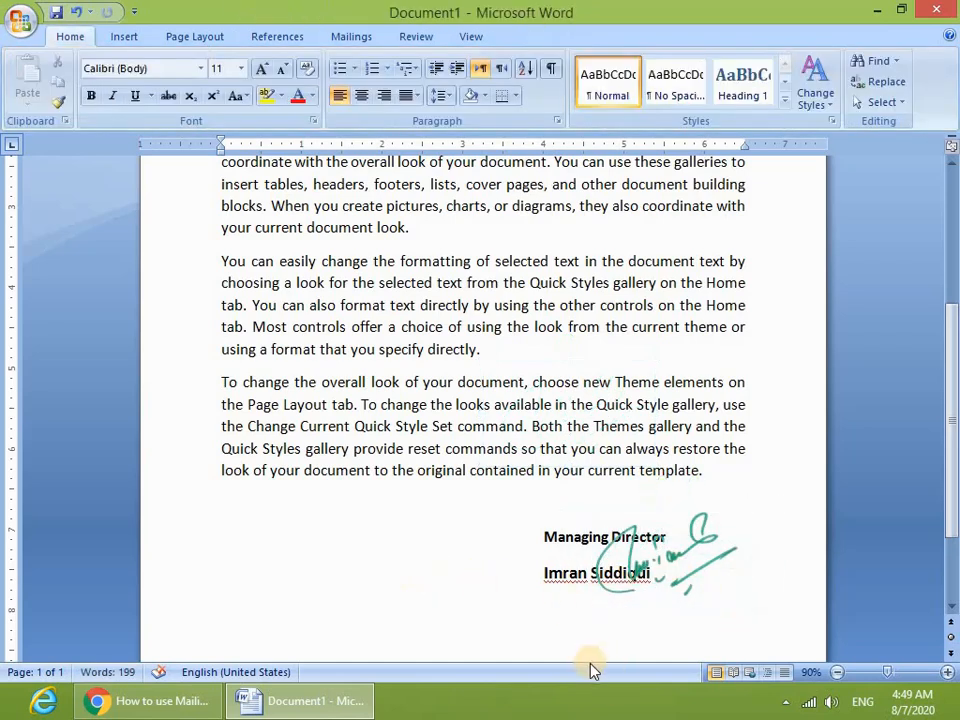
{"action": "scroll", "coordinate": [590, 676], "scroll_direction": "down", "scroll_amount": 1}
{"action": "scroll", "coordinate": [590, 670], "scroll_direction": "up", "scroll_amount": 3}
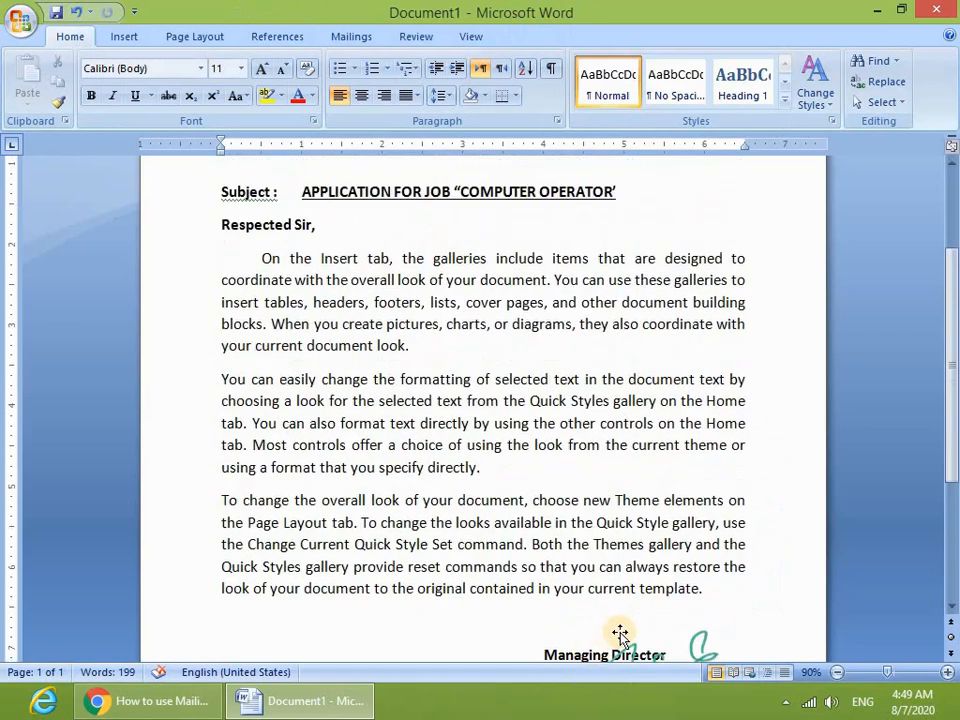
{"action": "scroll", "coordinate": [620, 638], "scroll_direction": "down", "scroll_amount": 3}
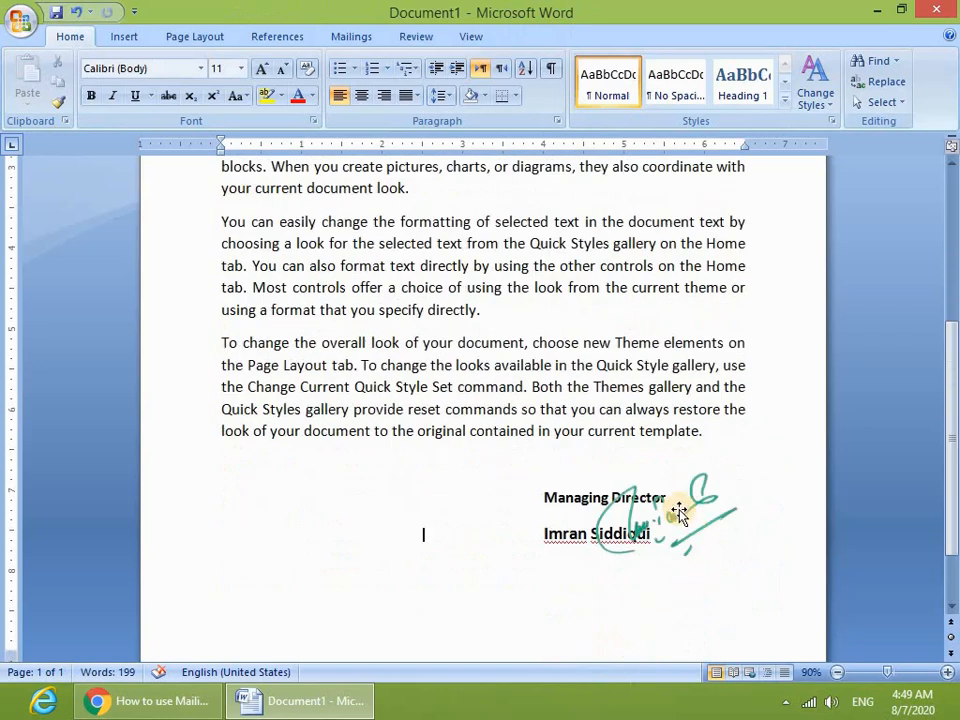
{"action": "left_click_drag", "start_coordinate": [675, 510], "coordinate": [666, 533]}
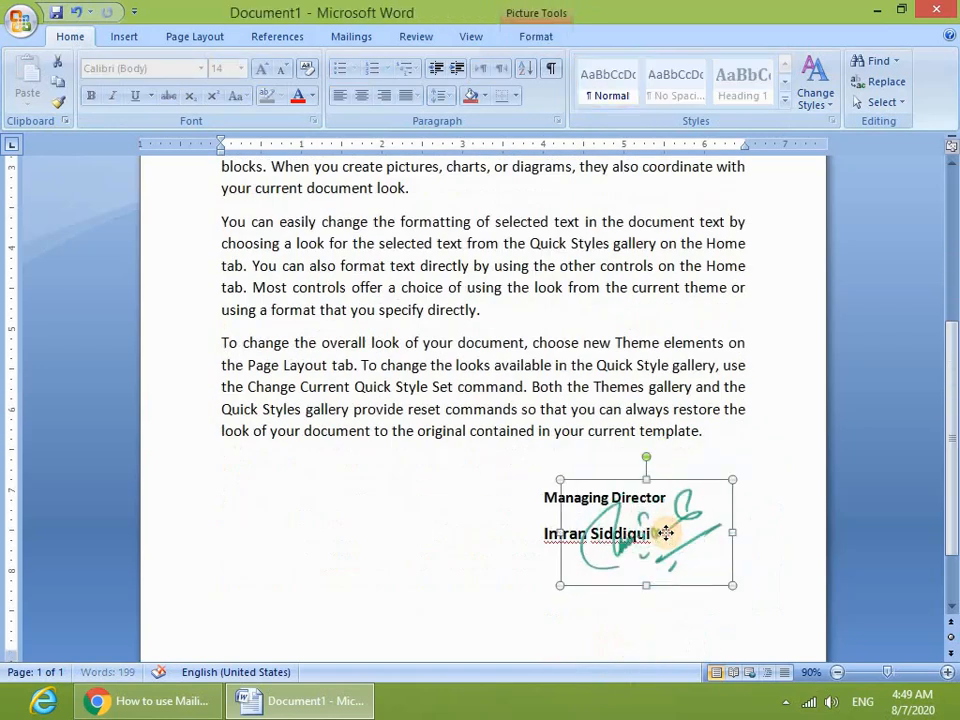
{"action": "left_click", "coordinate": [437, 538]}
{"action": "scroll", "coordinate": [441, 541], "scroll_direction": "up", "scroll_amount": 3}
{"action": "scroll", "coordinate": [441, 542], "scroll_direction": "down", "scroll_amount": 3}
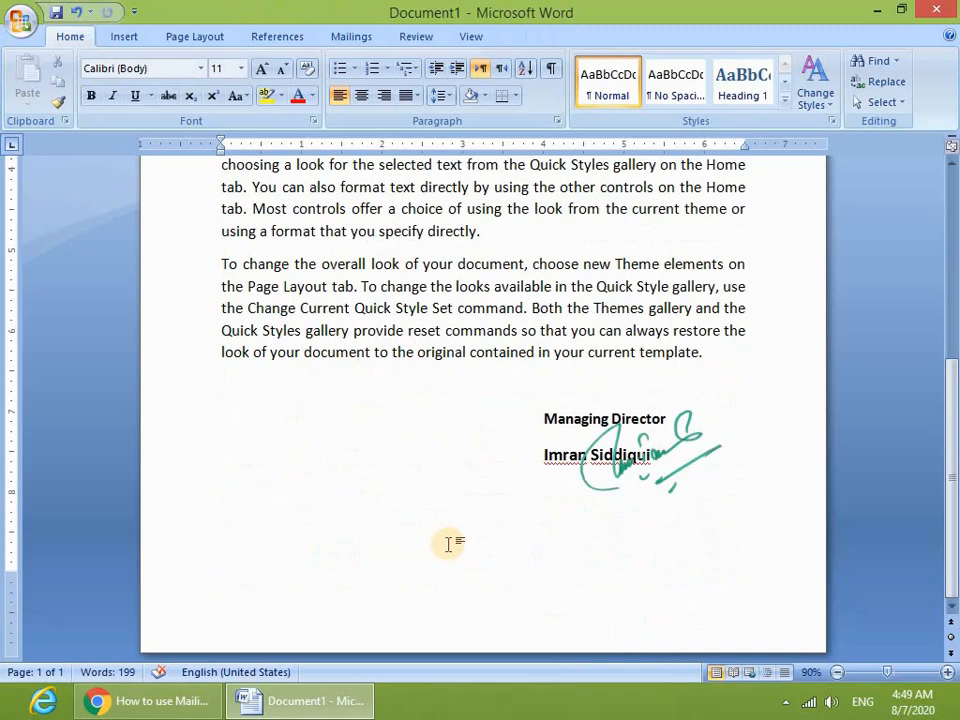
{"action": "scroll", "coordinate": [570, 529], "scroll_direction": "up", "scroll_amount": 1}
{"action": "scroll", "coordinate": [601, 522], "scroll_direction": "down", "scroll_amount": 1}
{"action": "scroll", "coordinate": [691, 599], "scroll_direction": "up", "scroll_amount": 2}
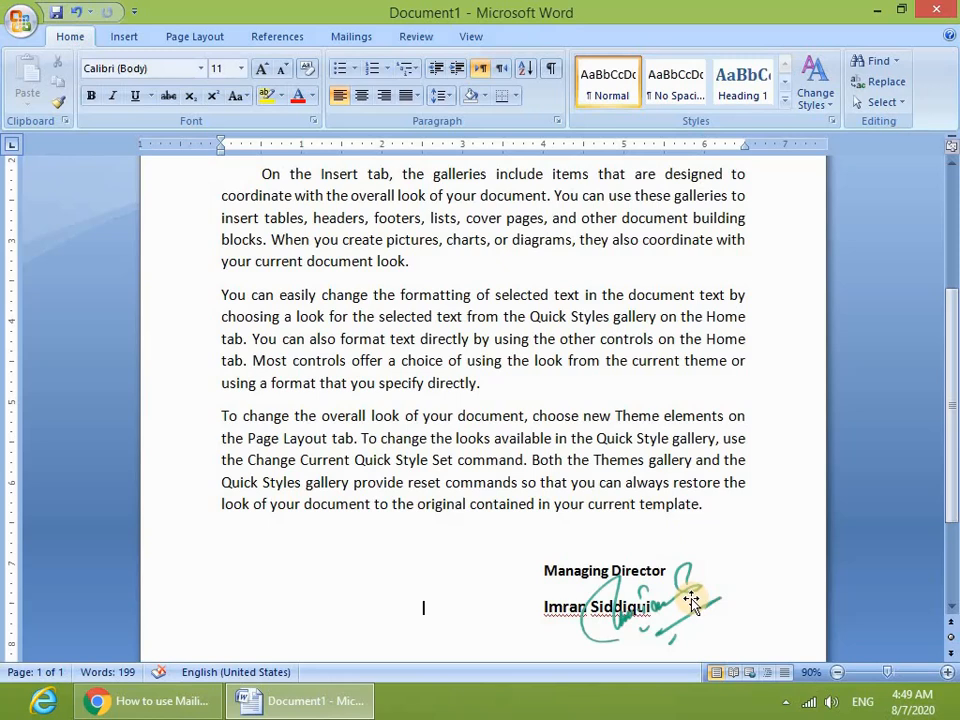
{"action": "scroll", "coordinate": [574, 499], "scroll_direction": "up", "scroll_amount": 4}
{"action": "scroll", "coordinate": [568, 489], "scroll_direction": "down", "scroll_amount": 2}
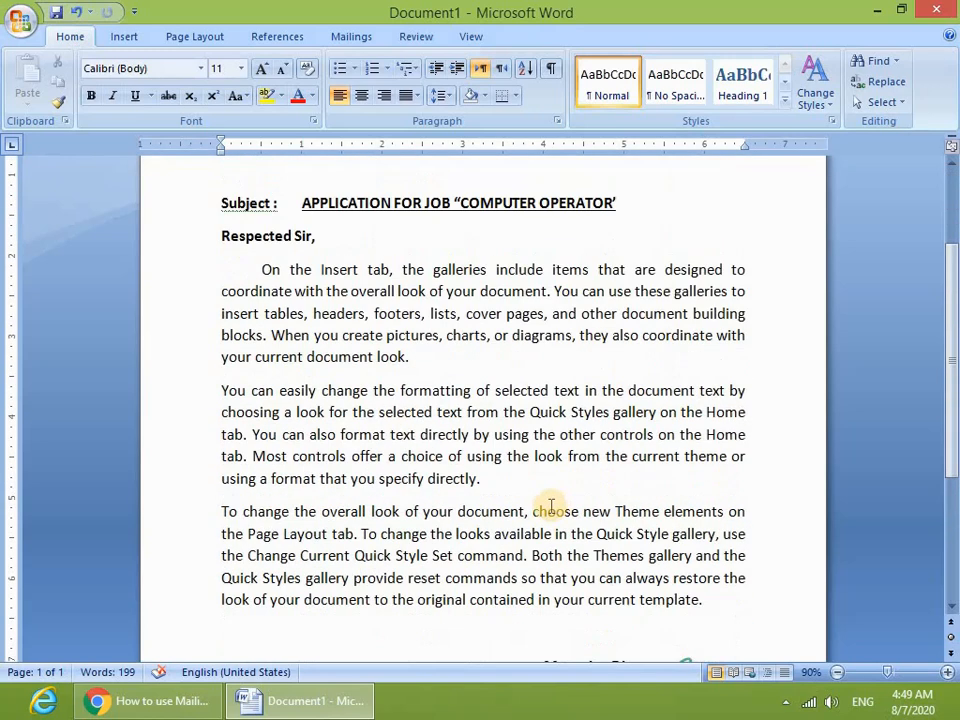
{"action": "scroll", "coordinate": [553, 508], "scroll_direction": "up", "scroll_amount": 2}
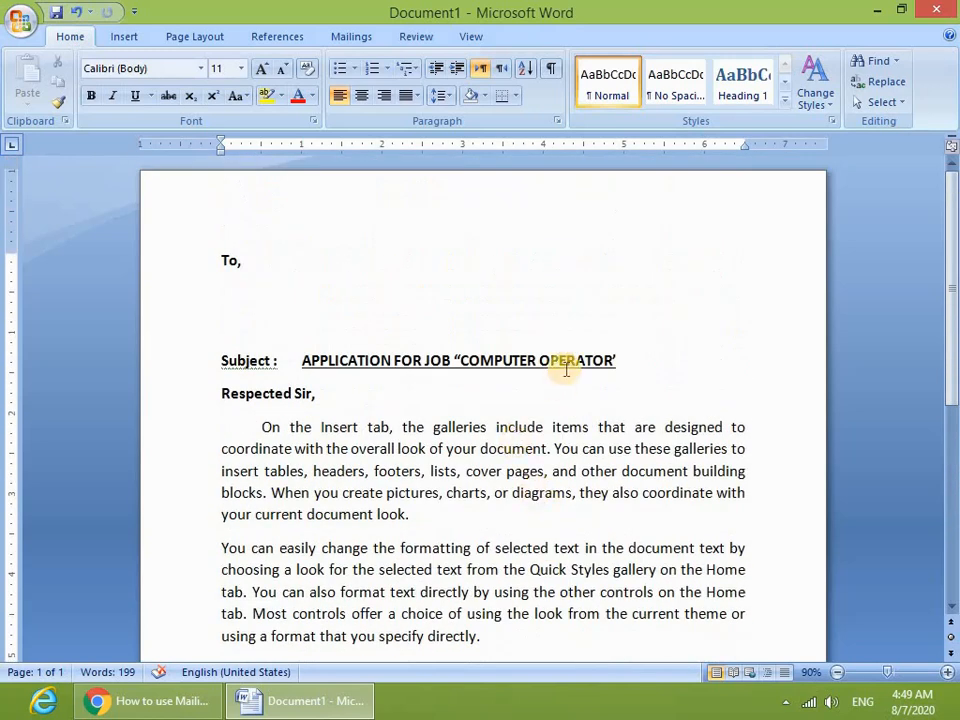
{"action": "scroll", "coordinate": [454, 379], "scroll_direction": "down", "scroll_amount": 2}
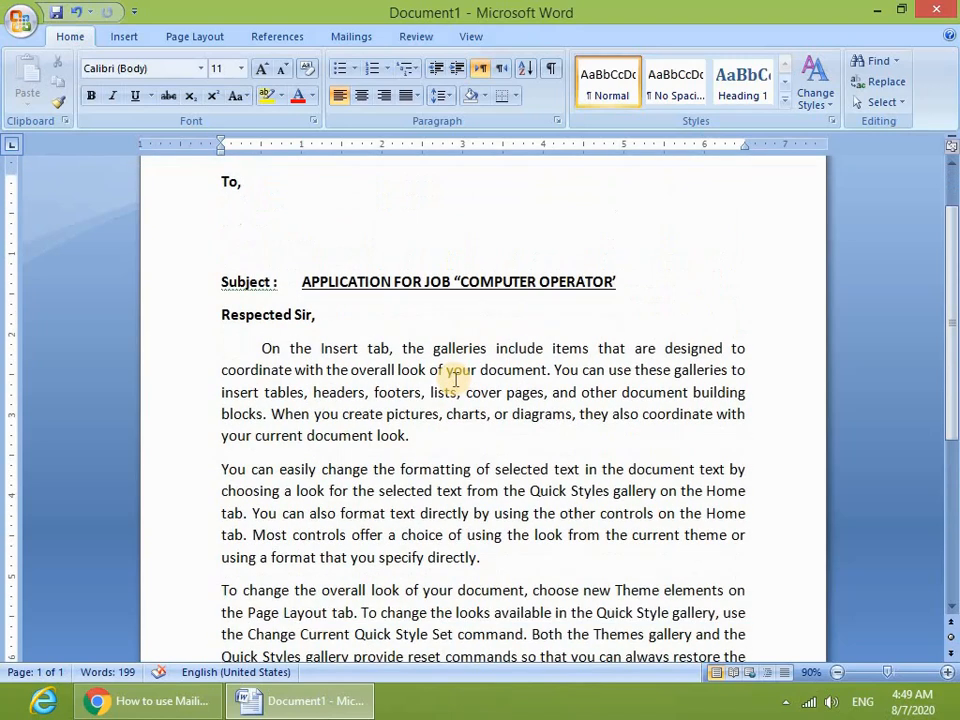
{"action": "scroll", "coordinate": [454, 387], "scroll_direction": "down", "scroll_amount": 4}
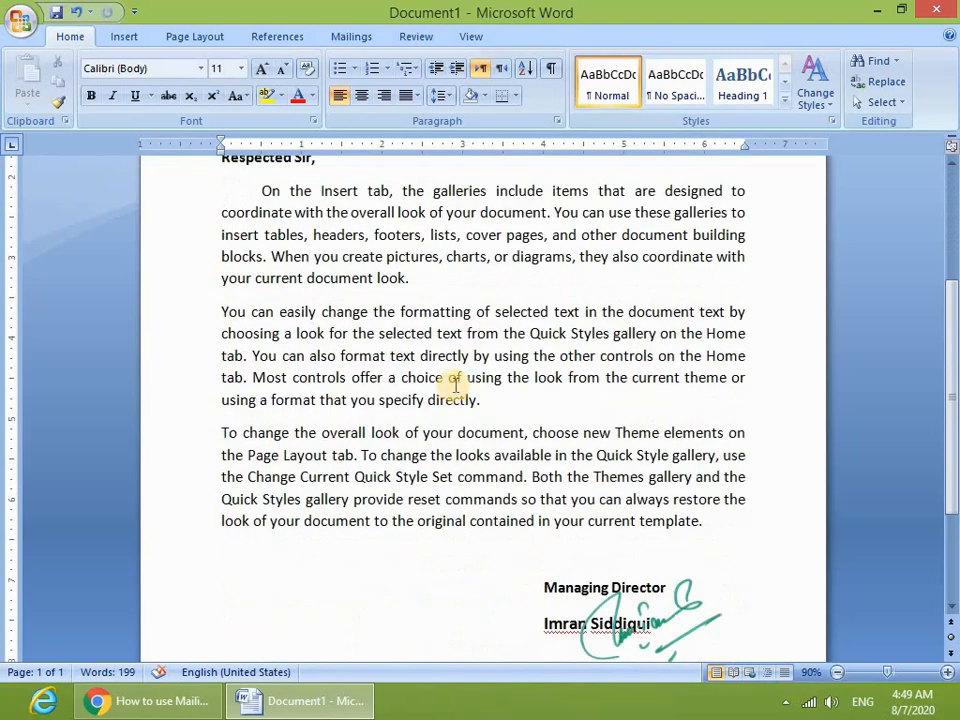
{"action": "scroll", "coordinate": [455, 383], "scroll_direction": "up", "scroll_amount": 6}
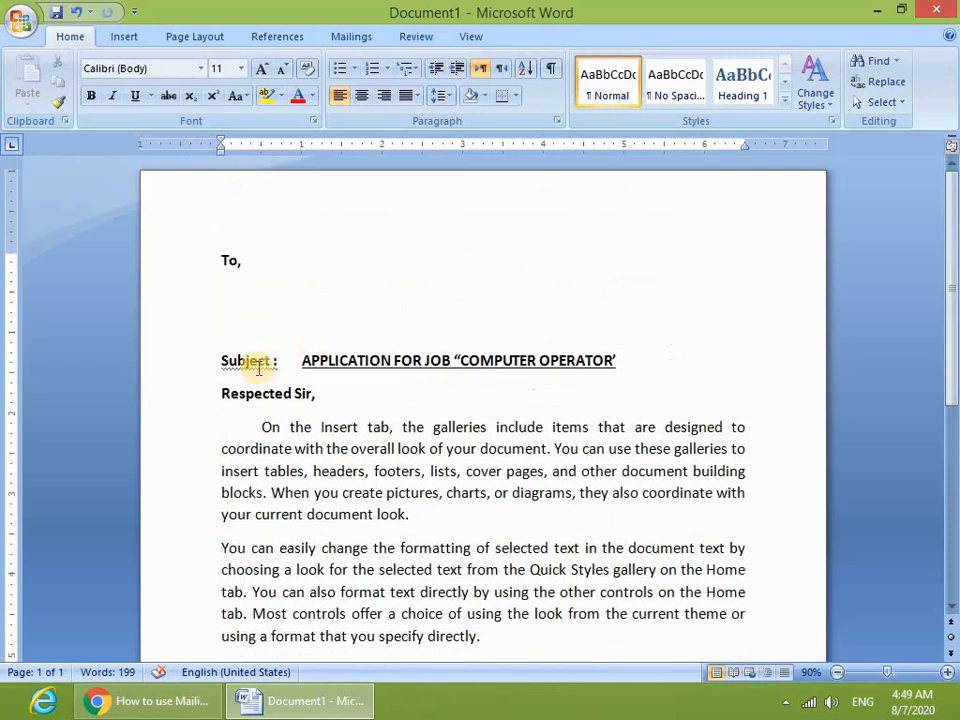
- Correct the 'Subject :' label to 'Subject:' using the spelling suggestion
{"action": "right_click", "coordinate": [272, 366]}
{"action": "left_click", "coordinate": [319, 381]}
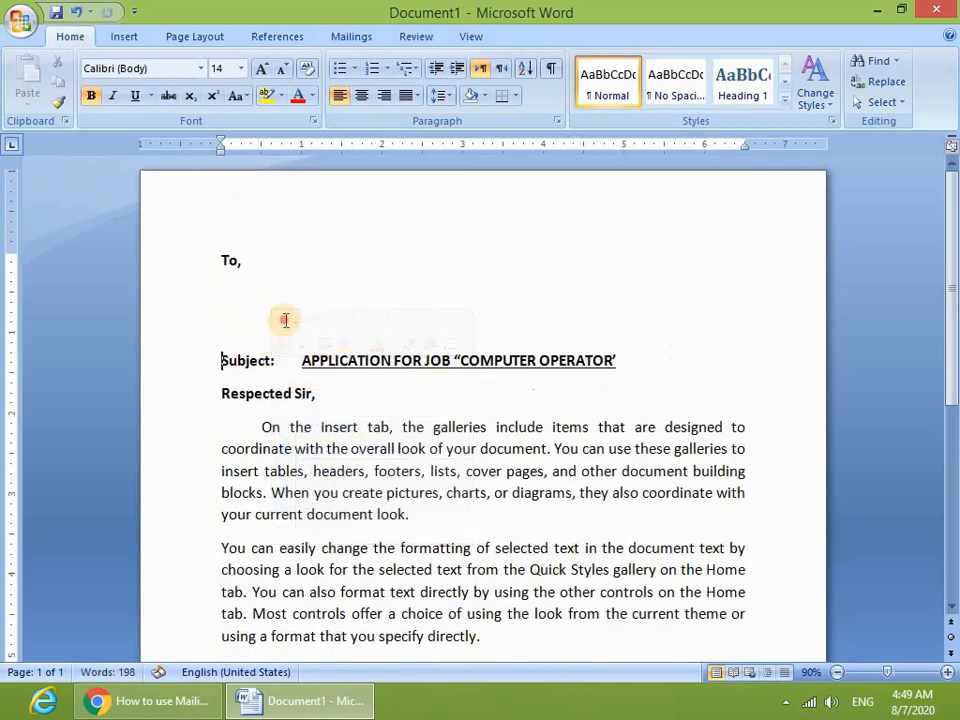
{"action": "left_click", "coordinate": [285, 320]}
{"action": "left_click", "coordinate": [282, 306]}
{"action": "scroll", "coordinate": [340, 335], "scroll_direction": "down", "scroll_amount": 8}
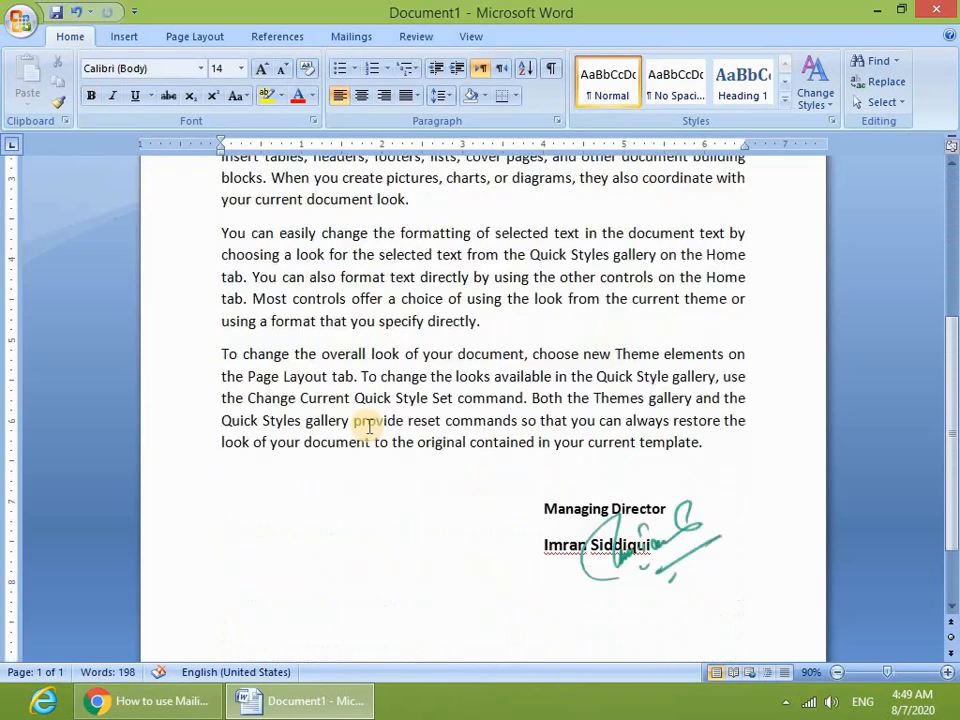
{"action": "scroll", "coordinate": [370, 425], "scroll_direction": "up", "scroll_amount": 6}
{"action": "scroll", "coordinate": [379, 428], "scroll_direction": "down", "scroll_amount": 6}
{"action": "scroll", "coordinate": [381, 495], "scroll_direction": "up", "scroll_amount": 6}
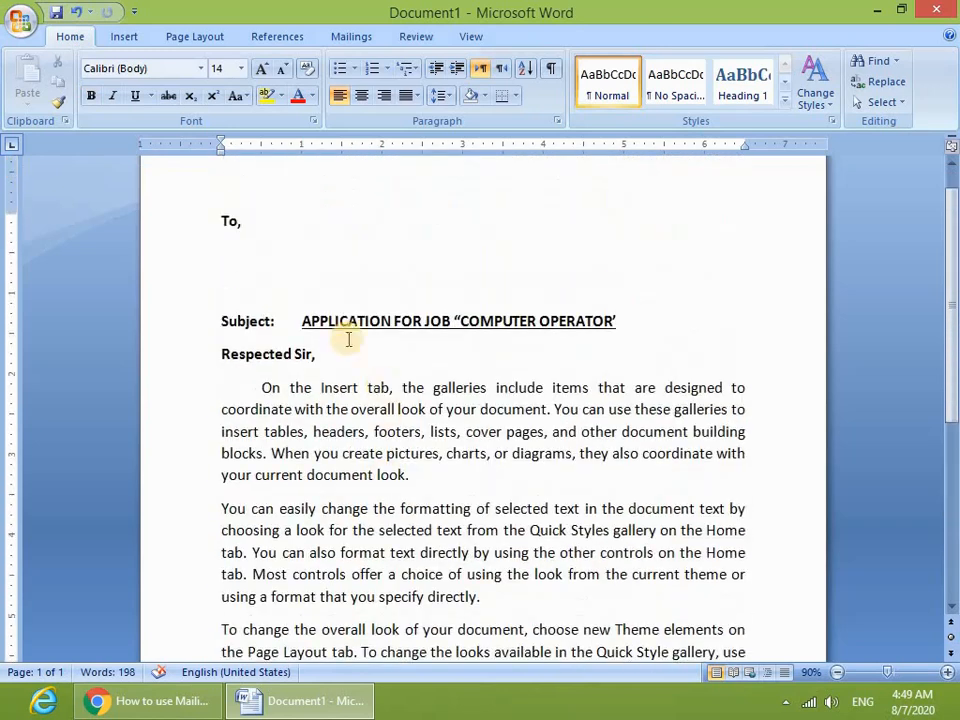
- Type a test name on the line under 'To,' and then delete it, leaving it empty
{"action": "left_click", "coordinate": [288, 250]}
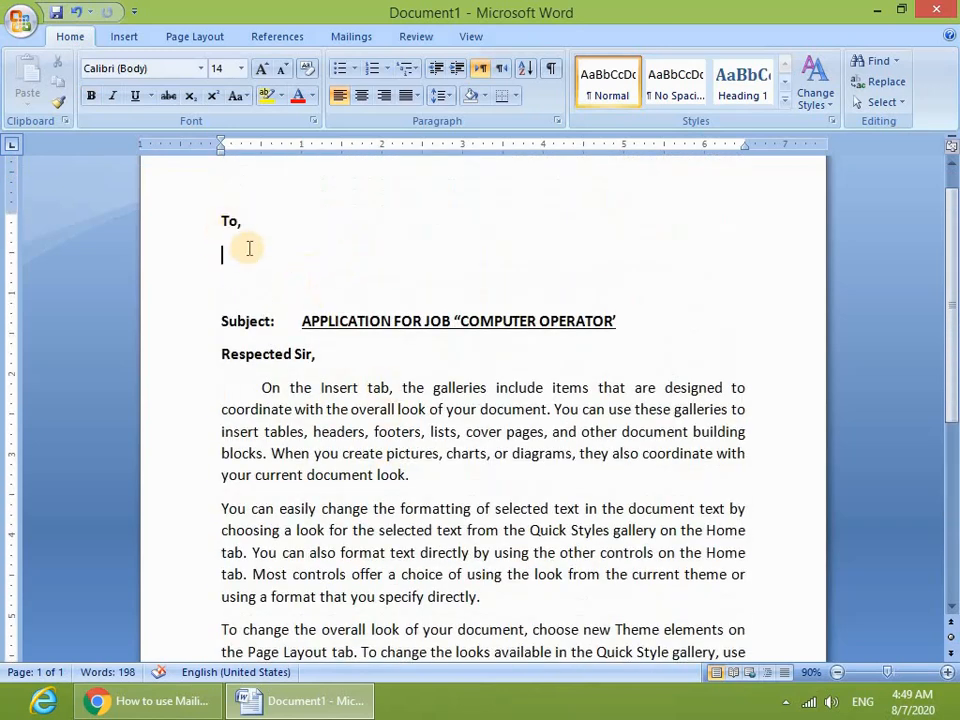
{"action": "type", "text": "Iman"}
{"action": "left_click", "coordinate": [296, 285]}
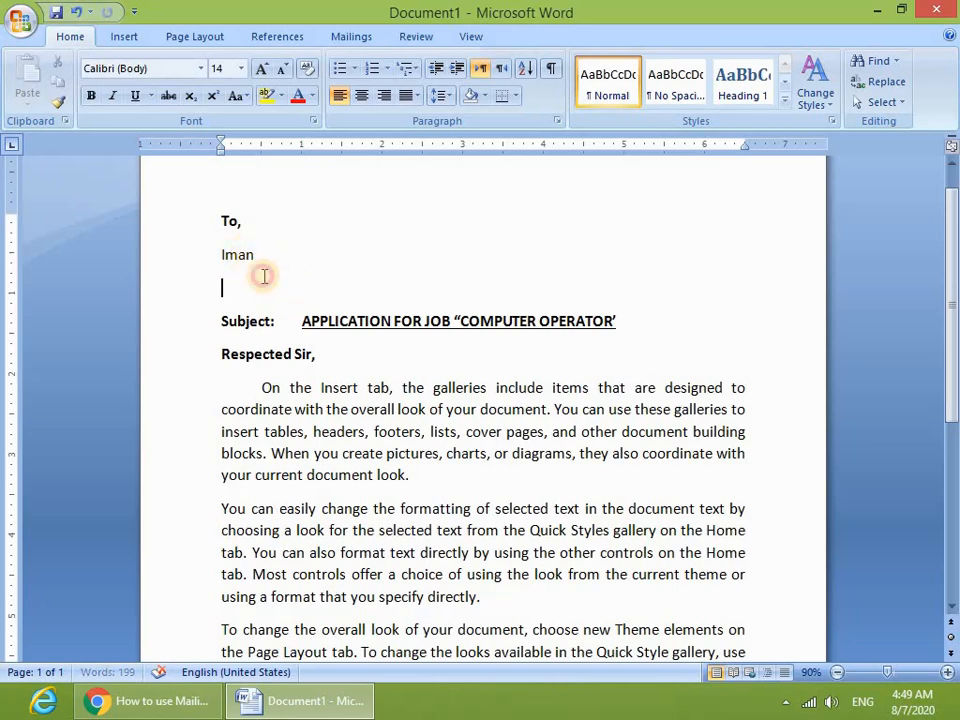
{"action": "left_click", "coordinate": [208, 256]}
{"action": "key", "text": "Delete"}
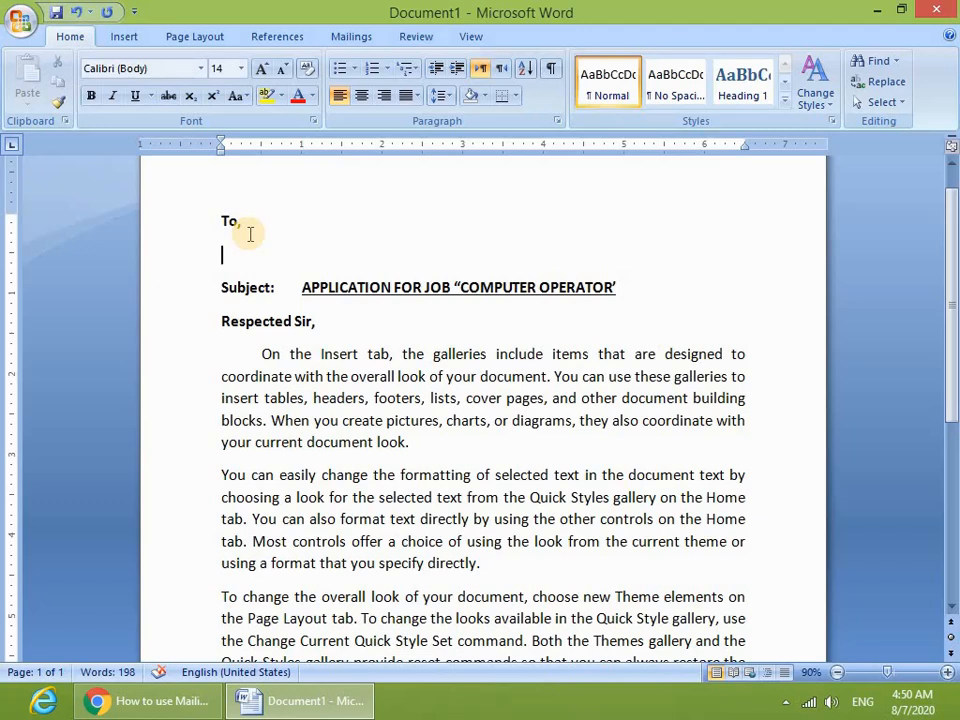
- Launch the Step by Step Mail Merge Wizard from Mailings > Start Mail Merge
{"action": "left_click", "coordinate": [348, 37]}
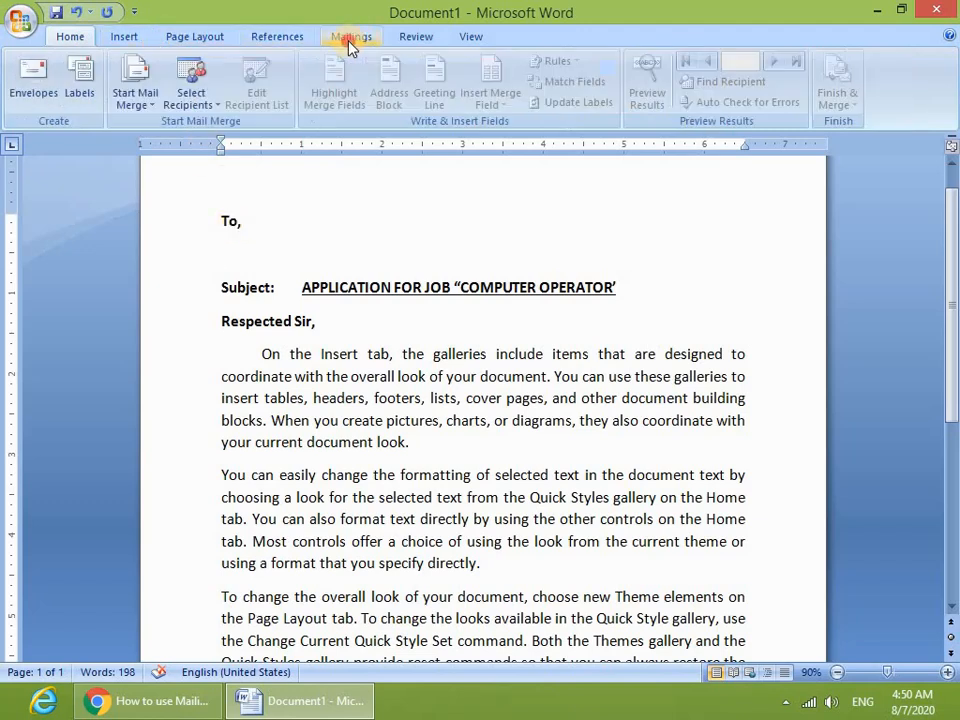
{"action": "left_click", "coordinate": [153, 108]}
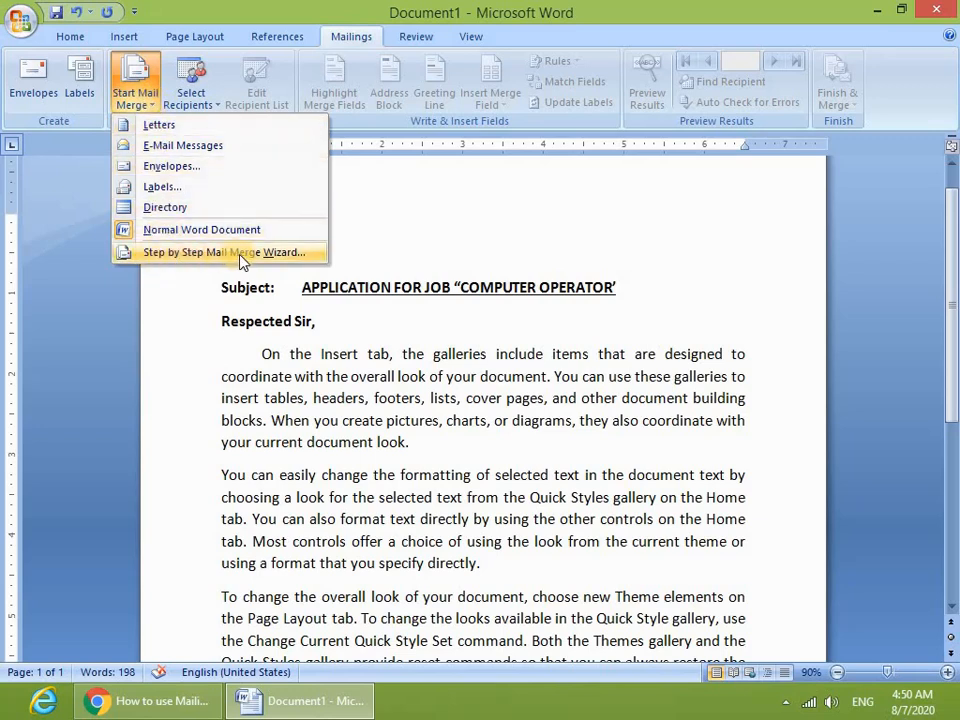
{"action": "left_click", "coordinate": [183, 254]}
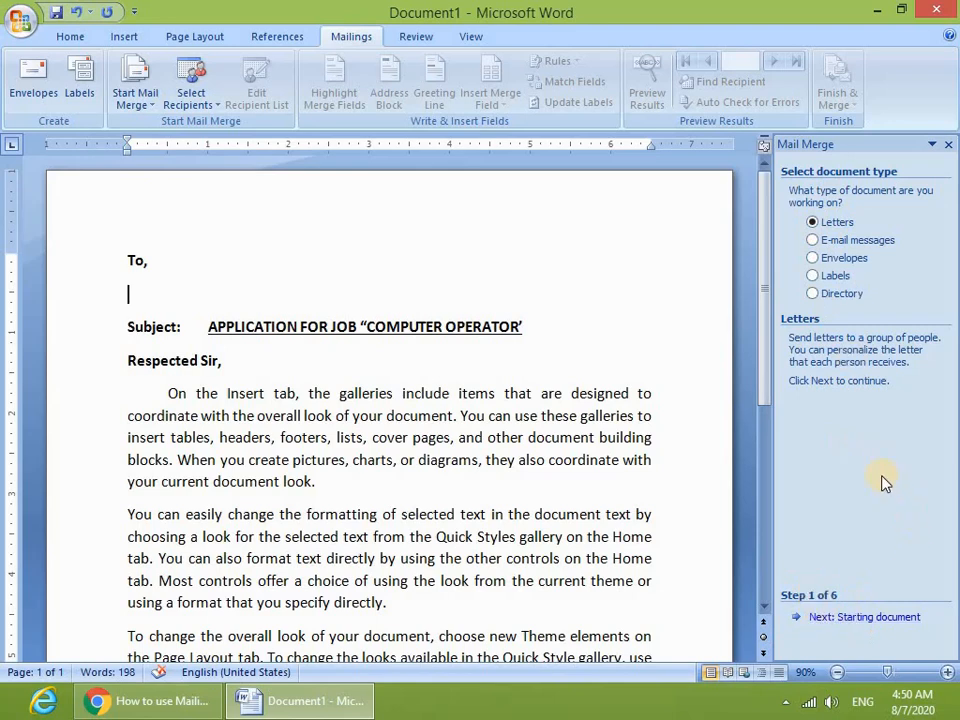
- Try the other document types, then settle on Letters as the merge document type
{"action": "left_click", "coordinate": [822, 240]}
{"action": "left_click", "coordinate": [835, 258]}
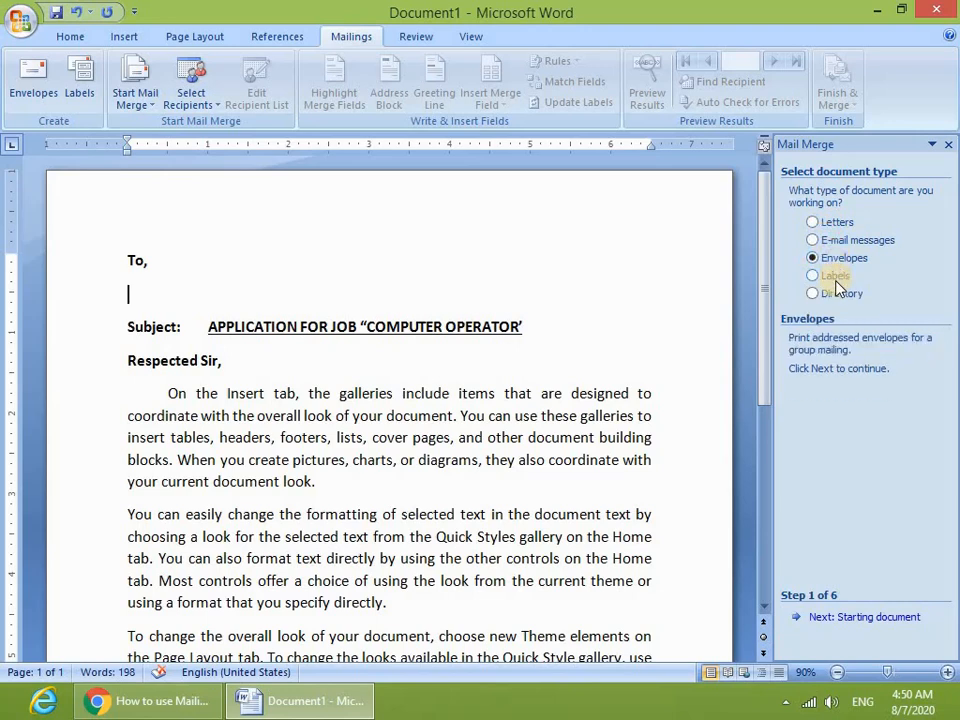
{"action": "left_click", "coordinate": [835, 275]}
{"action": "left_click", "coordinate": [833, 298]}
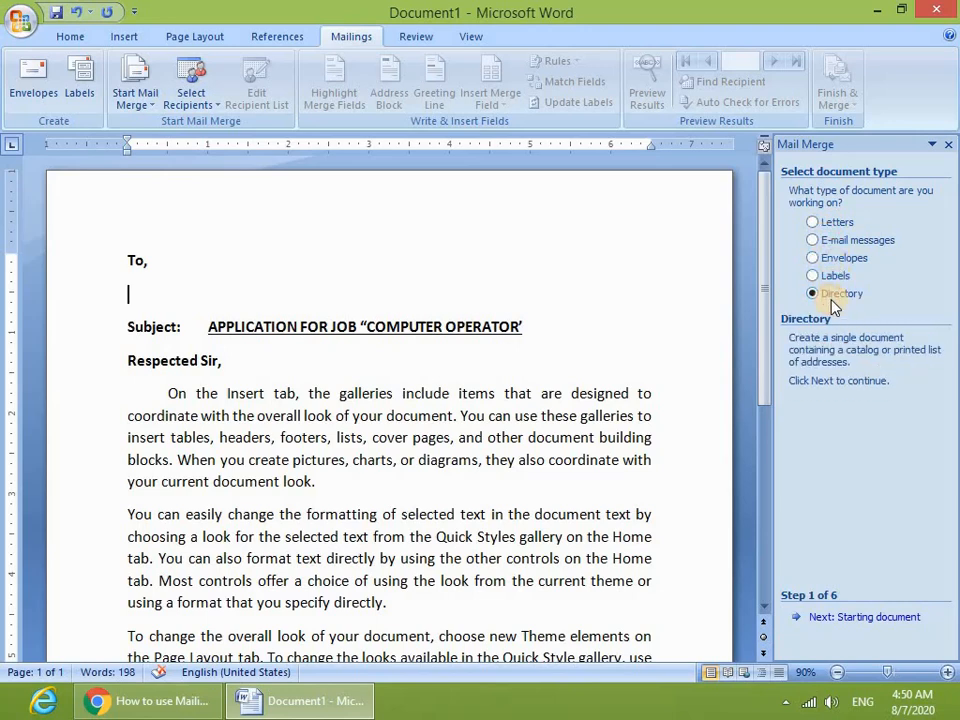
{"action": "left_click", "coordinate": [813, 222]}
{"action": "left_click", "coordinate": [823, 241]}
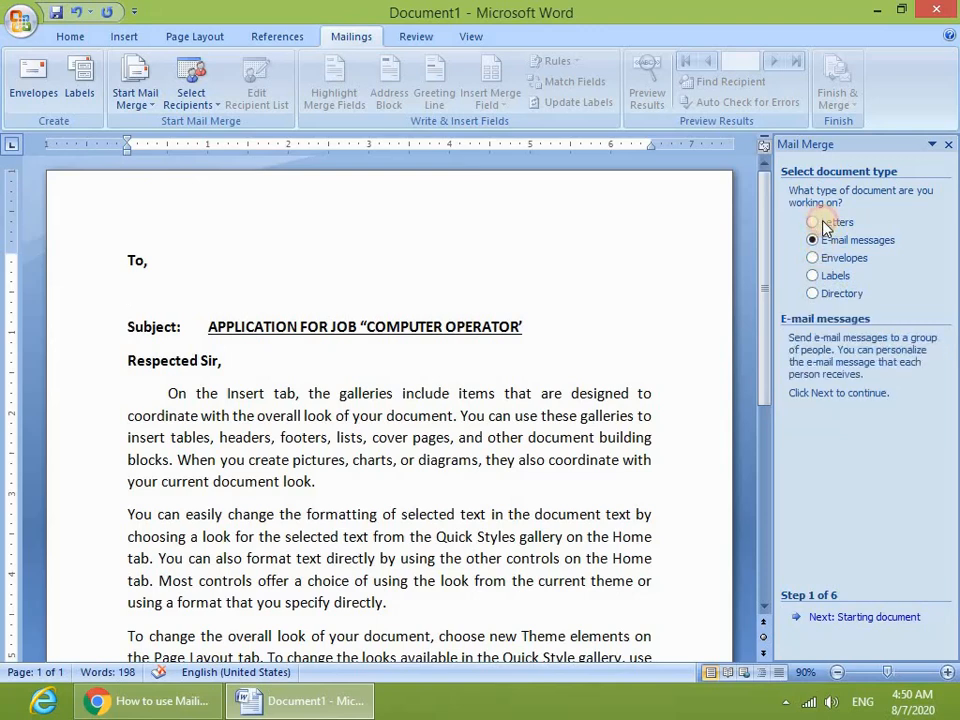
{"action": "left_click", "coordinate": [826, 226]}
{"action": "left_click", "coordinate": [832, 261]}
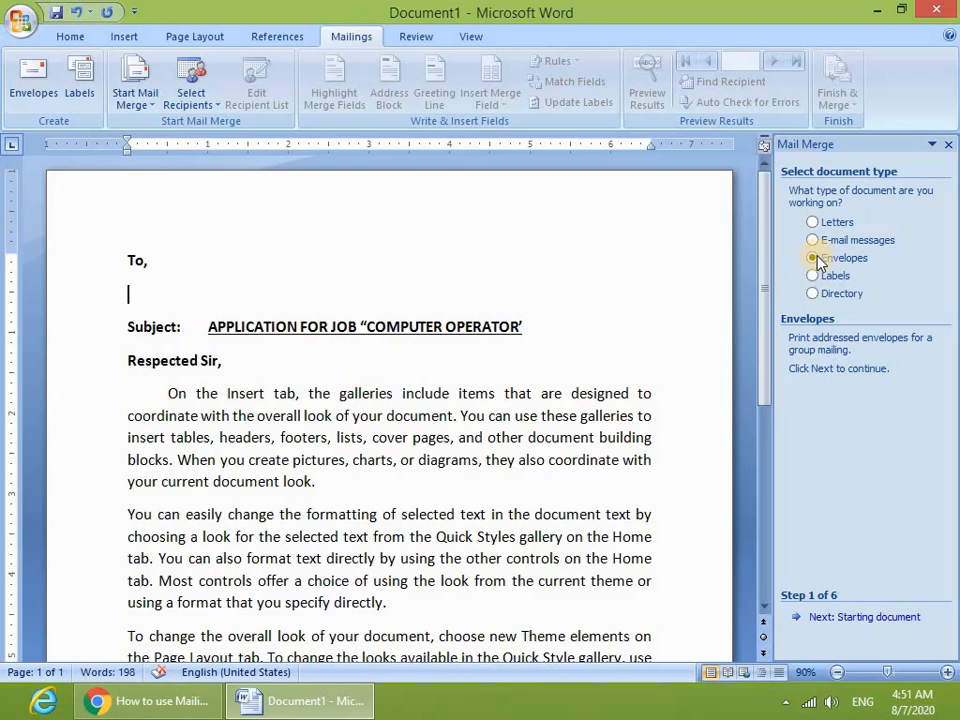
{"action": "left_click", "coordinate": [815, 225]}
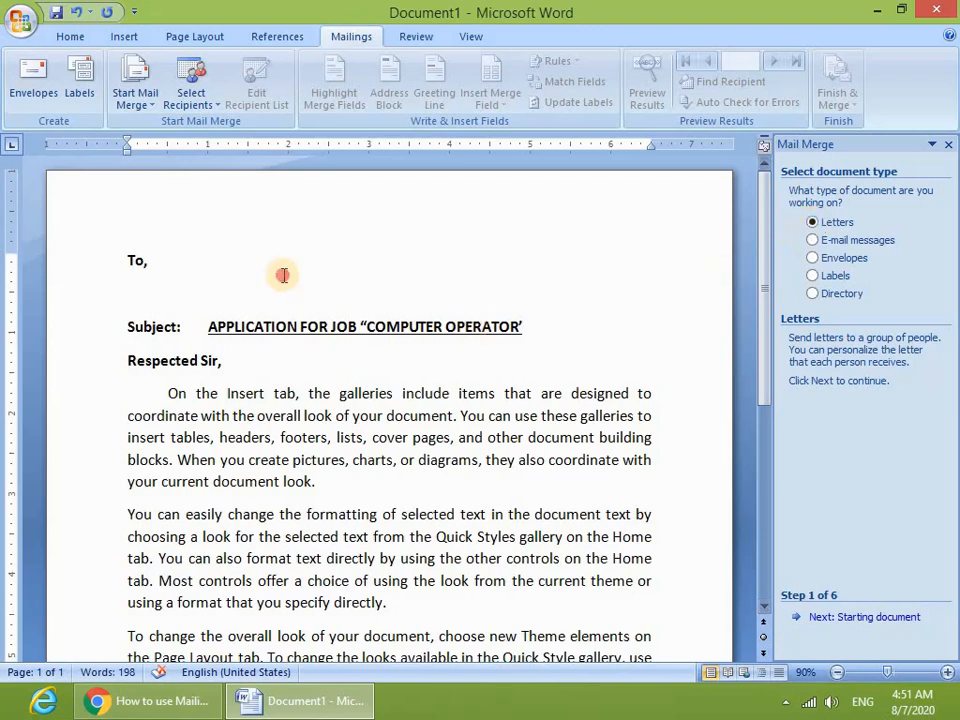
- Advance the wizard to step 2, using the current document as the starting document
{"action": "left_click_drag", "start_coordinate": [279, 274], "coordinate": [435, 490]}
{"action": "left_click", "coordinate": [435, 490]}
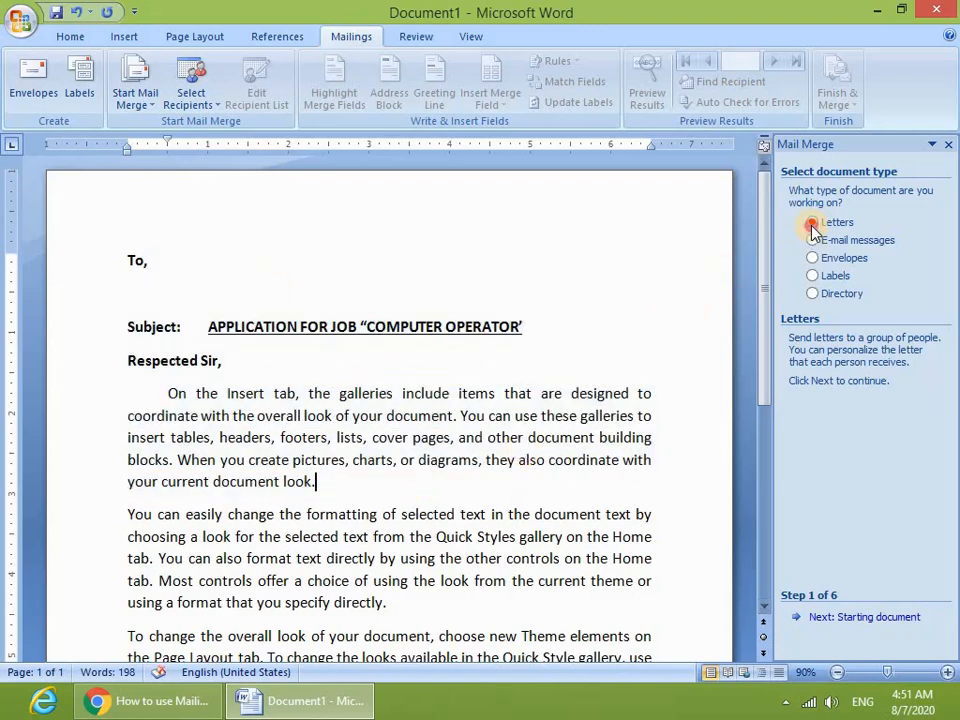
{"action": "left_click", "coordinate": [862, 620]}
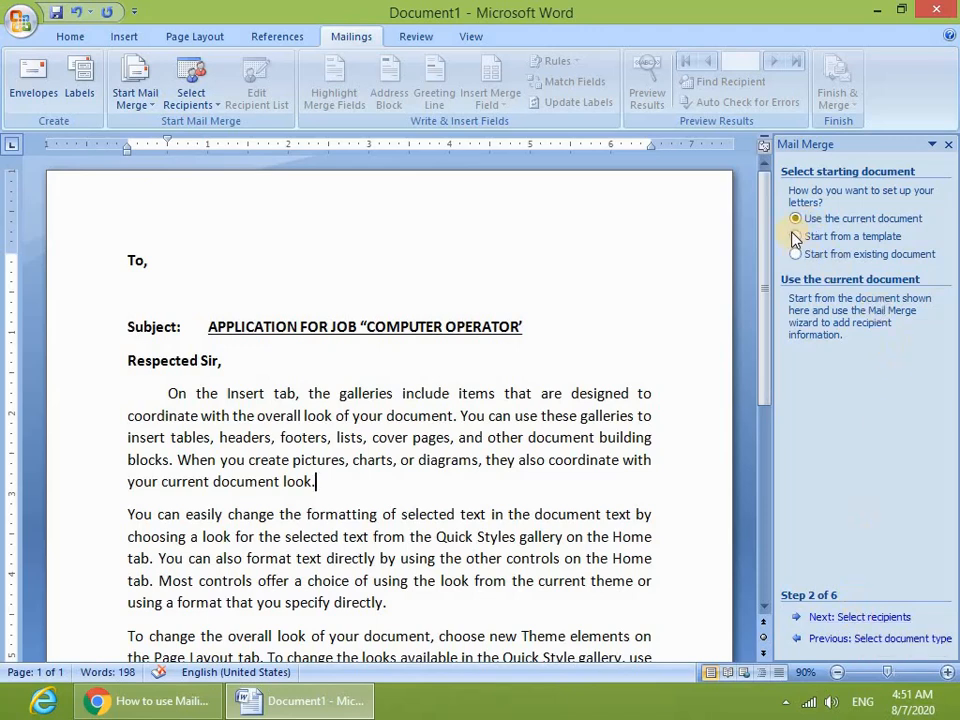
{"action": "left_click_drag", "start_coordinate": [268, 298], "coordinate": [465, 548]}
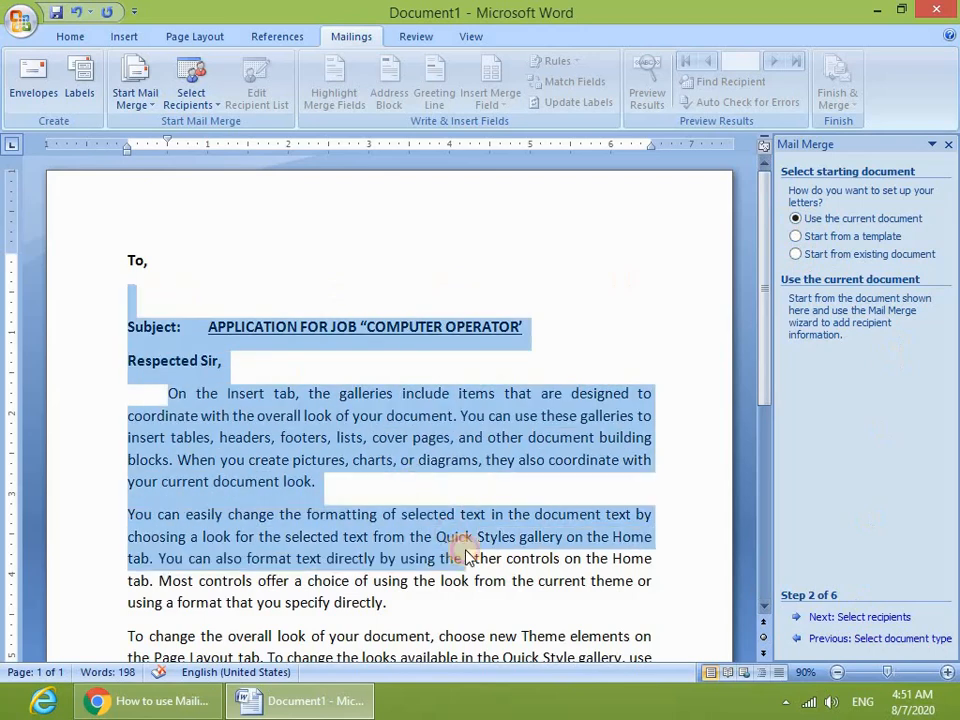
{"action": "left_click", "coordinate": [810, 238]}
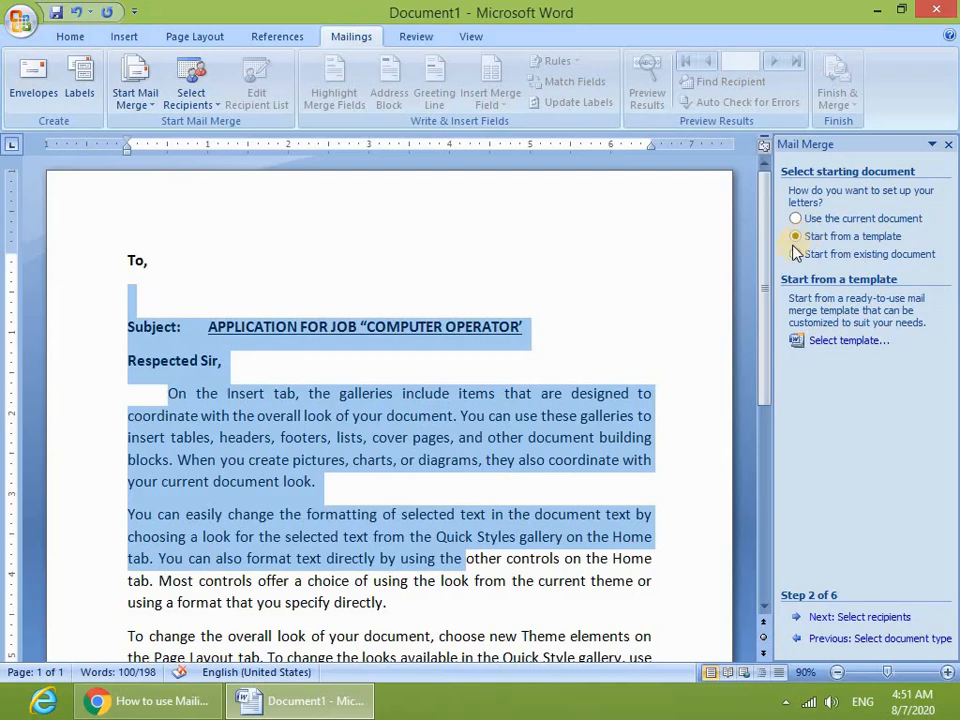
{"action": "left_click", "coordinate": [836, 344]}
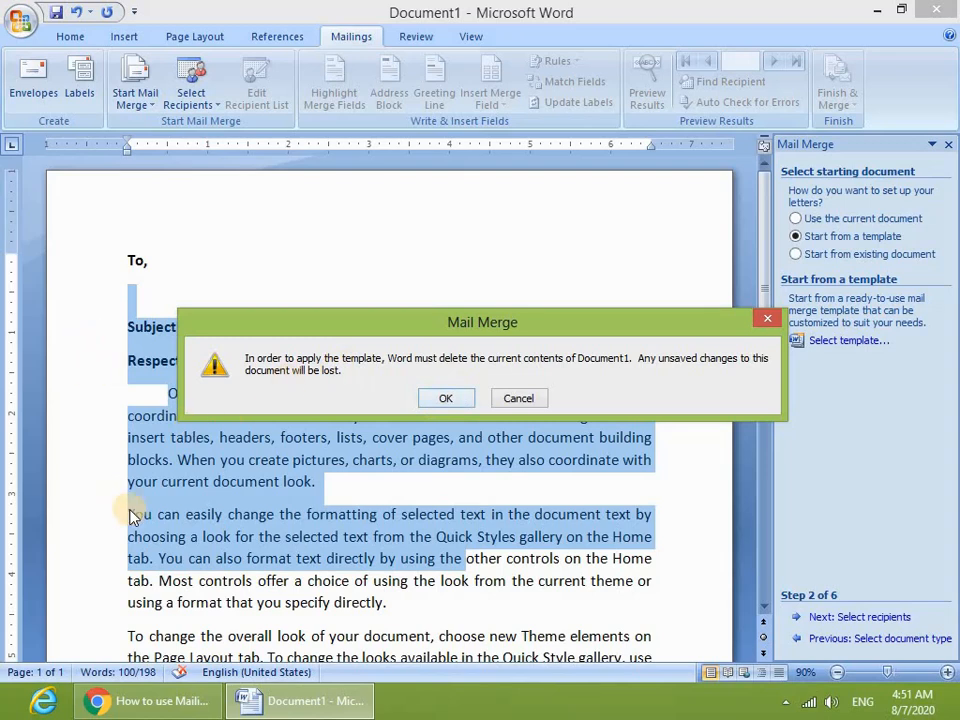
{"action": "left_click", "coordinate": [540, 397]}
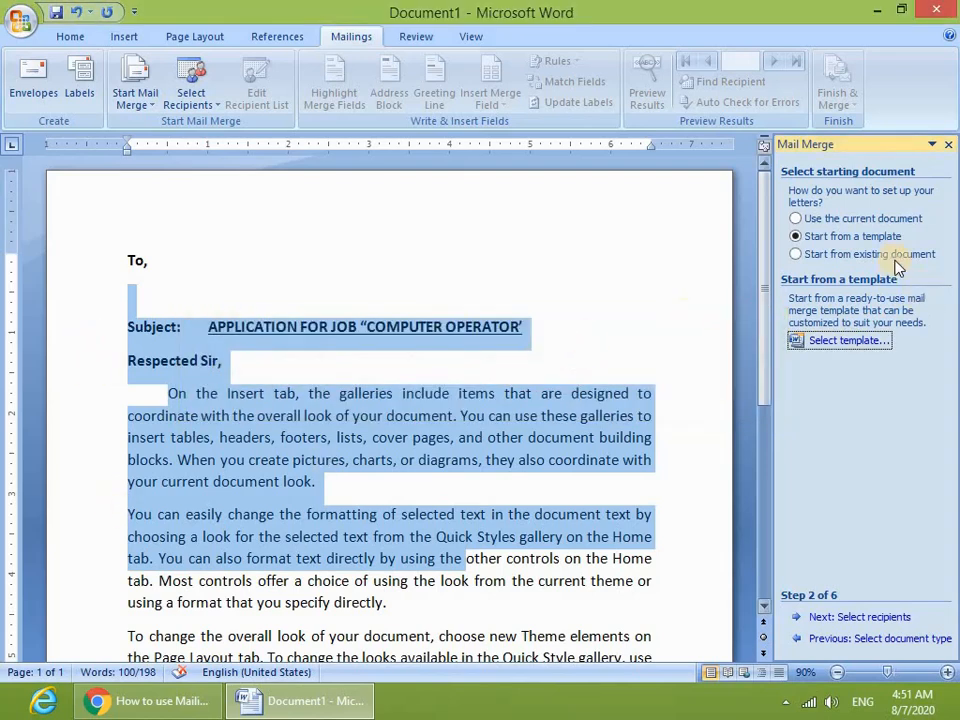
{"action": "left_click", "coordinate": [839, 256]}
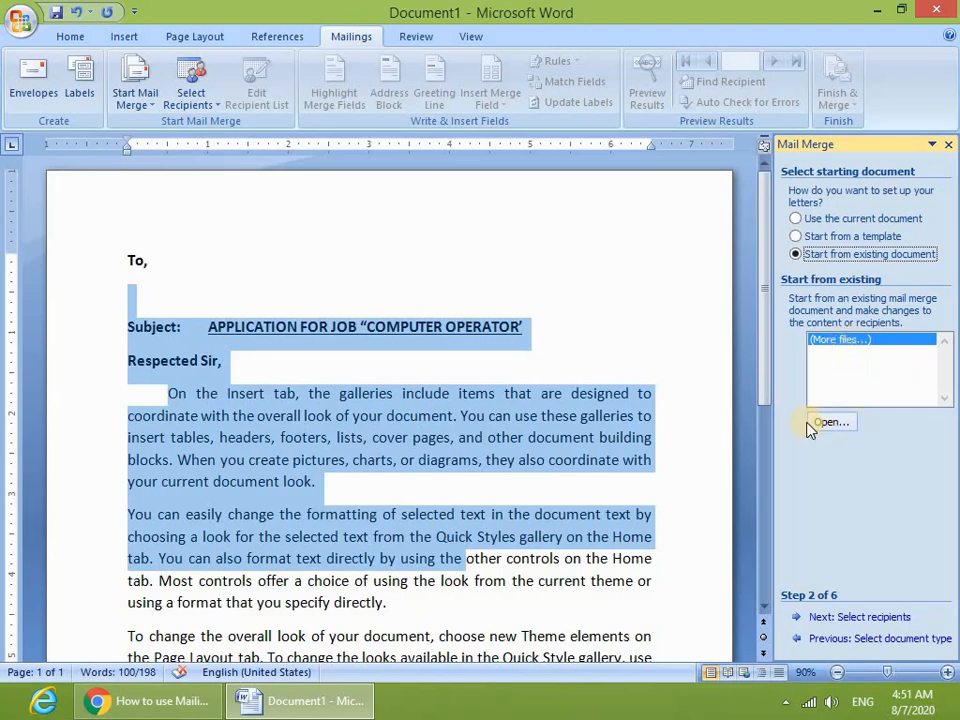
{"action": "left_click", "coordinate": [510, 393]}
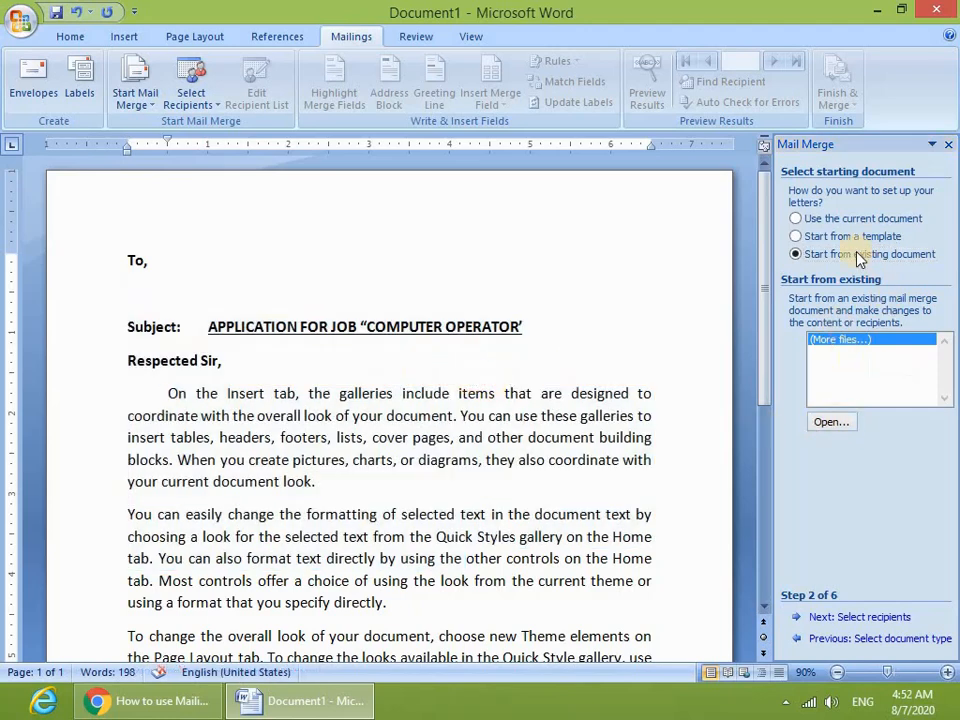
{"action": "left_click", "coordinate": [827, 218]}
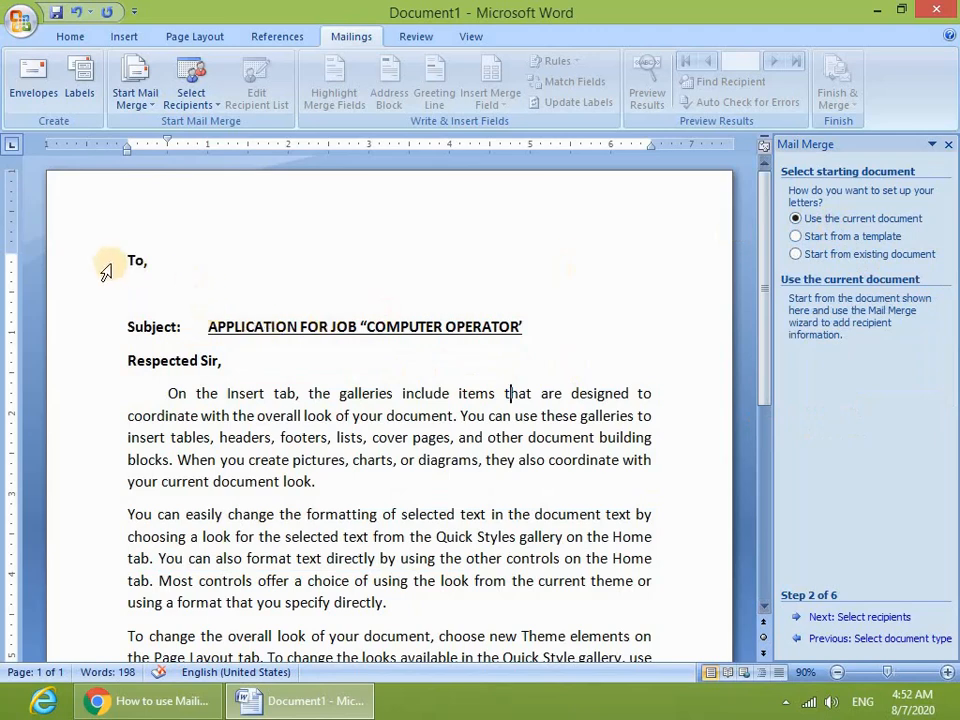
{"action": "left_click_drag", "start_coordinate": [103, 262], "coordinate": [390, 516]}
{"action": "left_click", "coordinate": [268, 285]}
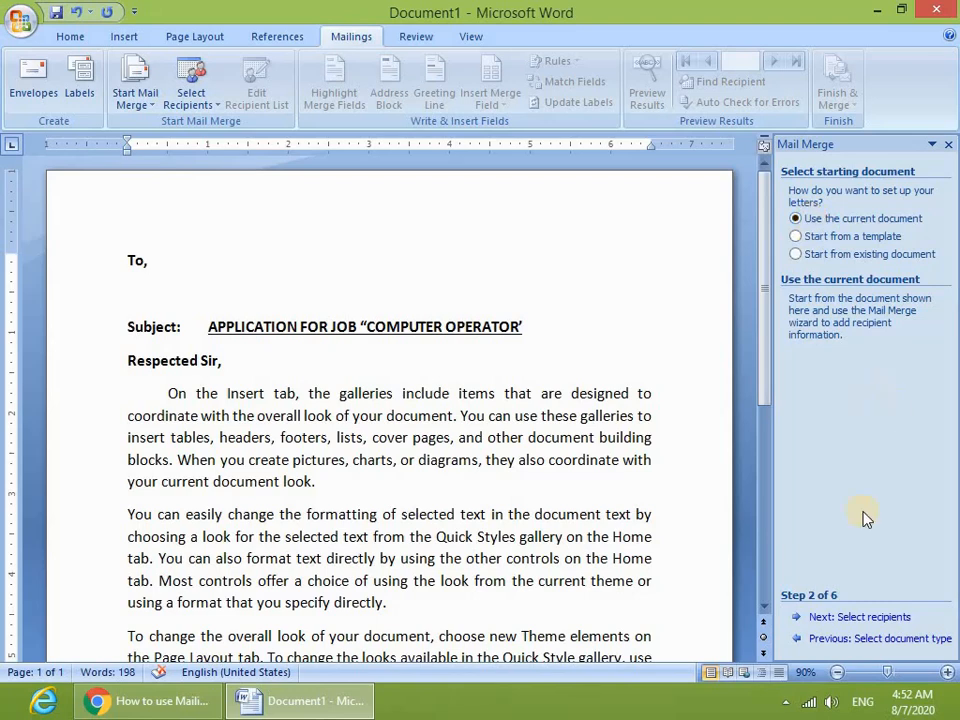
- At step 3 choose 'Type a new list' and open the empty New Address List dialog
{"action": "left_click", "coordinate": [870, 618]}
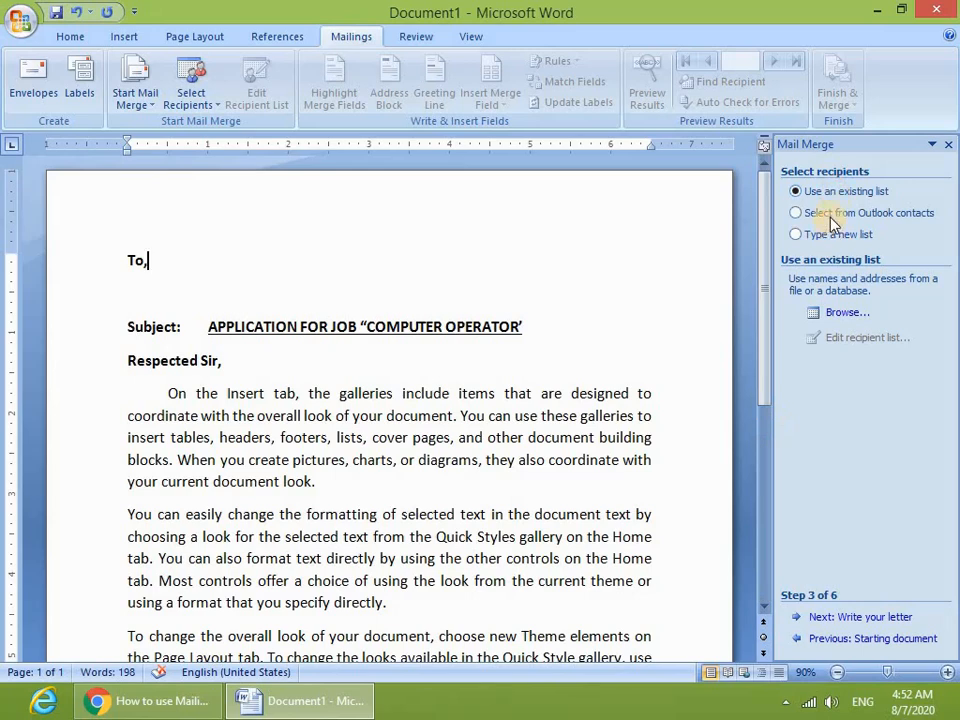
{"action": "left_click", "coordinate": [829, 220]}
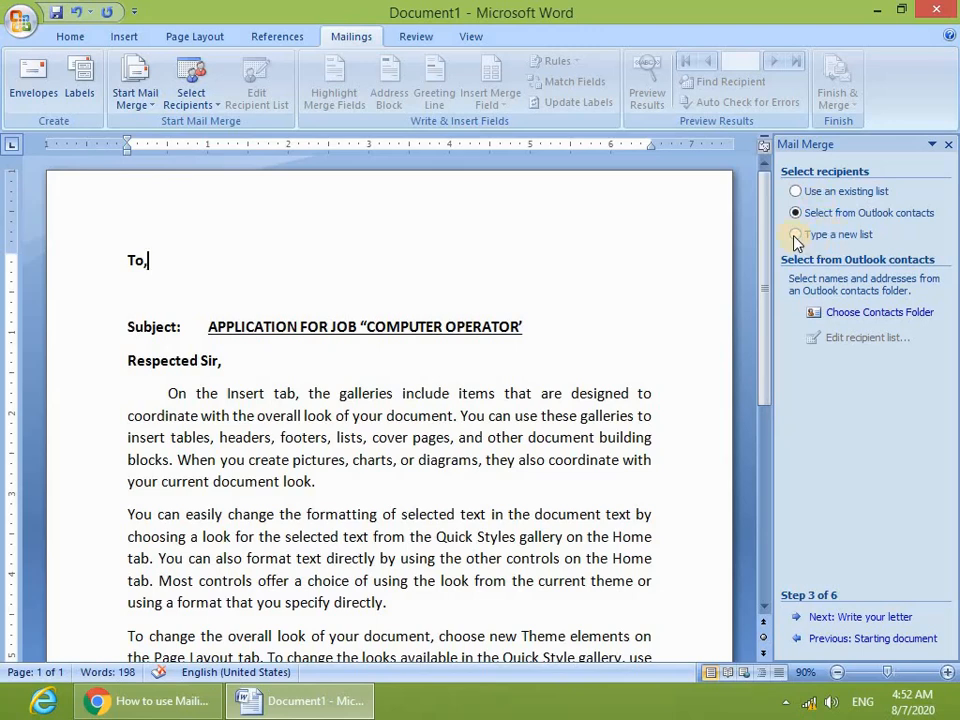
{"action": "left_click", "coordinate": [797, 240]}
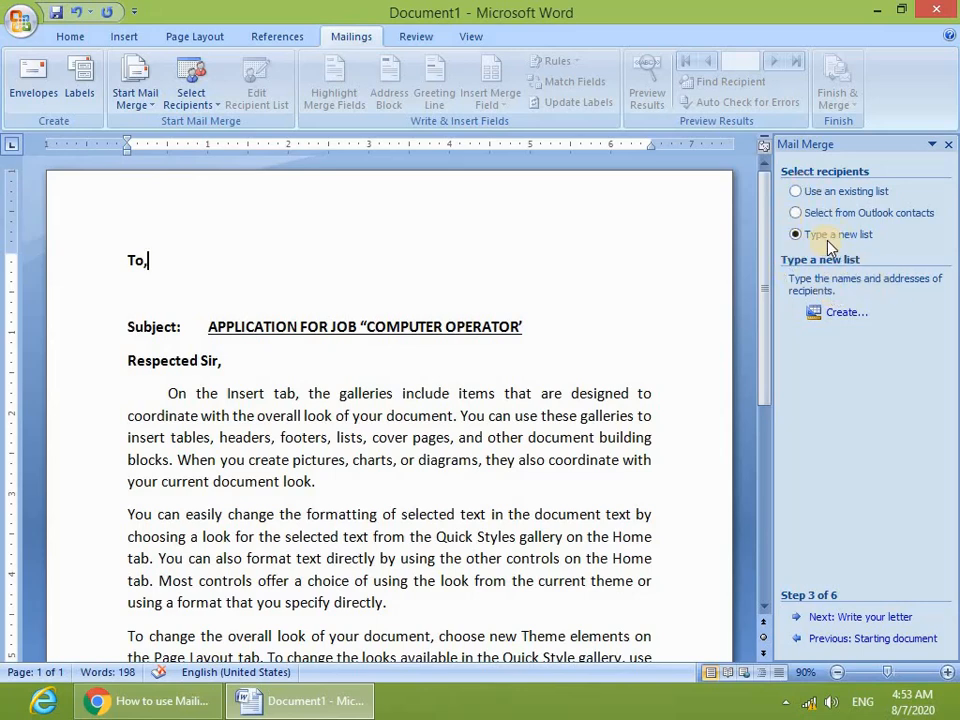
{"action": "left_click", "coordinate": [842, 320]}
{"action": "left_click_drag", "start_coordinate": [435, 178], "coordinate": [424, 156]}
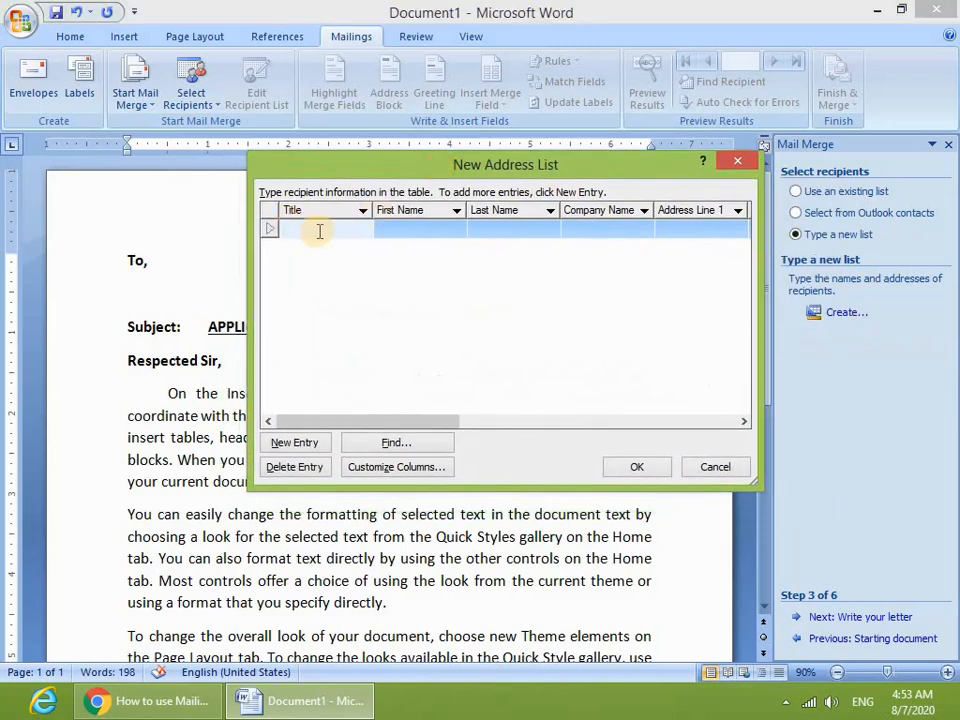
{"action": "left_click", "coordinate": [318, 229]}
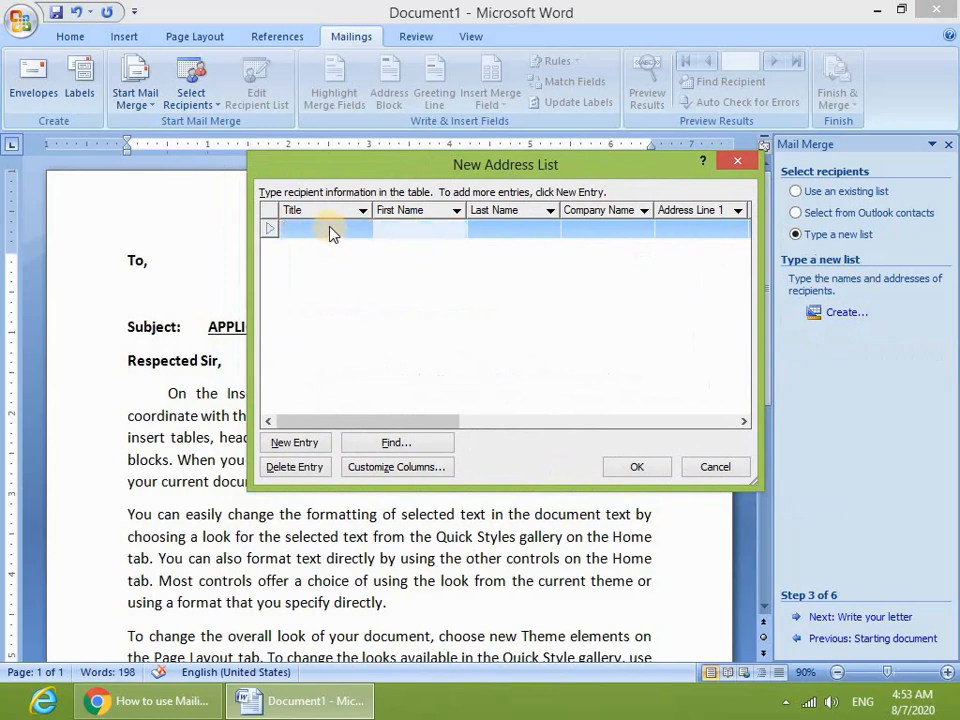
{"action": "left_click", "coordinate": [457, 231]}
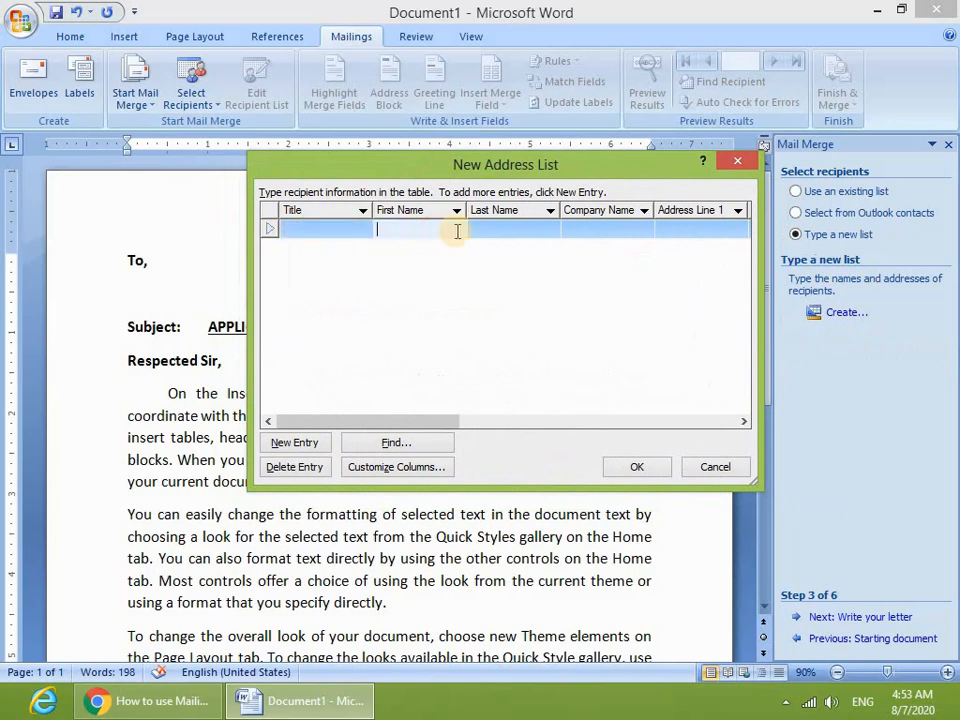
{"action": "left_click", "coordinate": [502, 232]}
{"action": "left_click", "coordinate": [577, 229]}
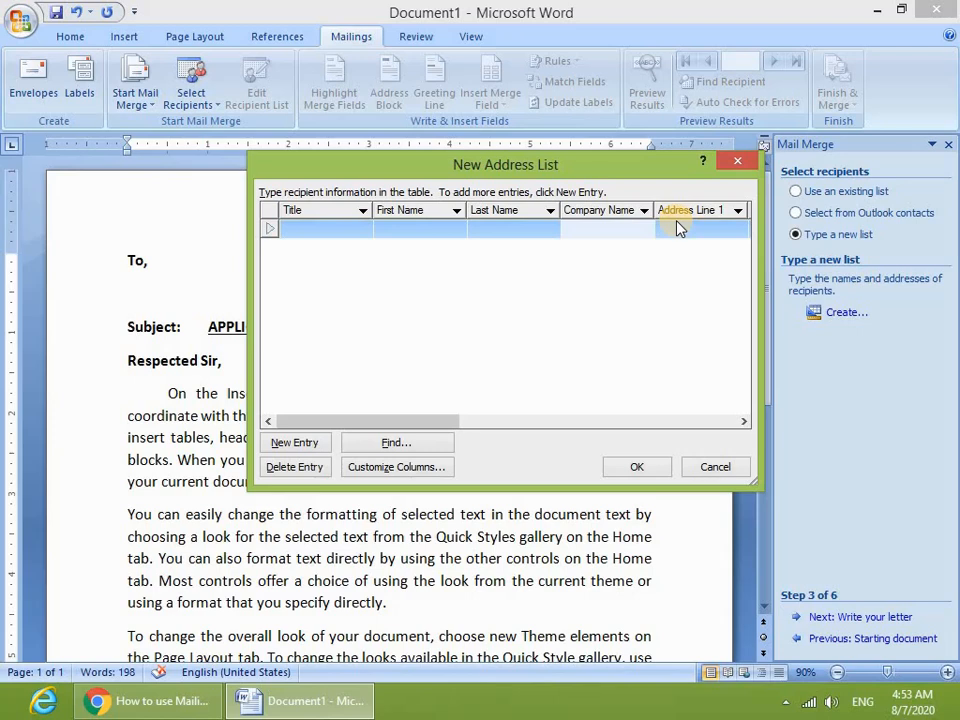
{"action": "left_click_drag", "start_coordinate": [392, 428], "coordinate": [705, 420]}
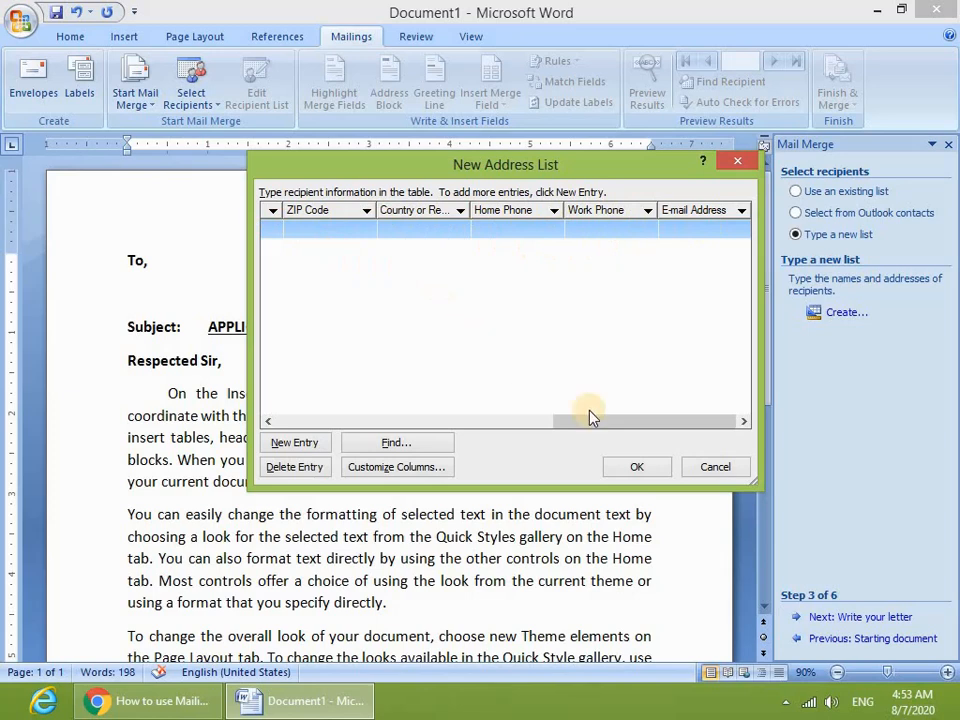
{"action": "left_click_drag", "start_coordinate": [589, 418], "coordinate": [307, 416]}
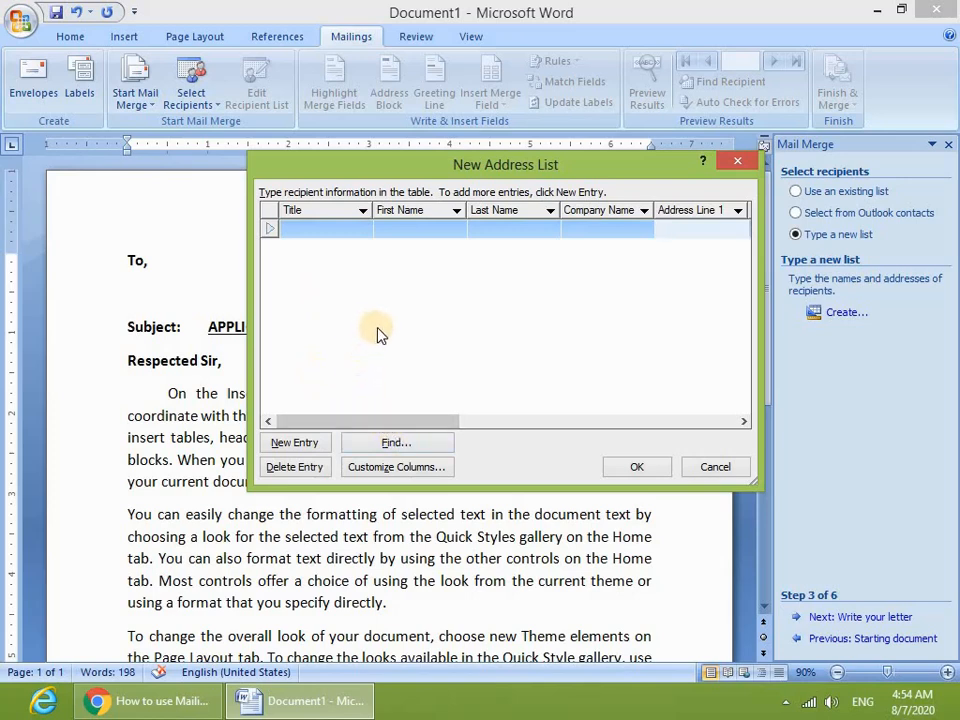
- In Customize Columns, delete the Title and Last Name fields, confirming each deletion
{"action": "left_click", "coordinate": [392, 467]}
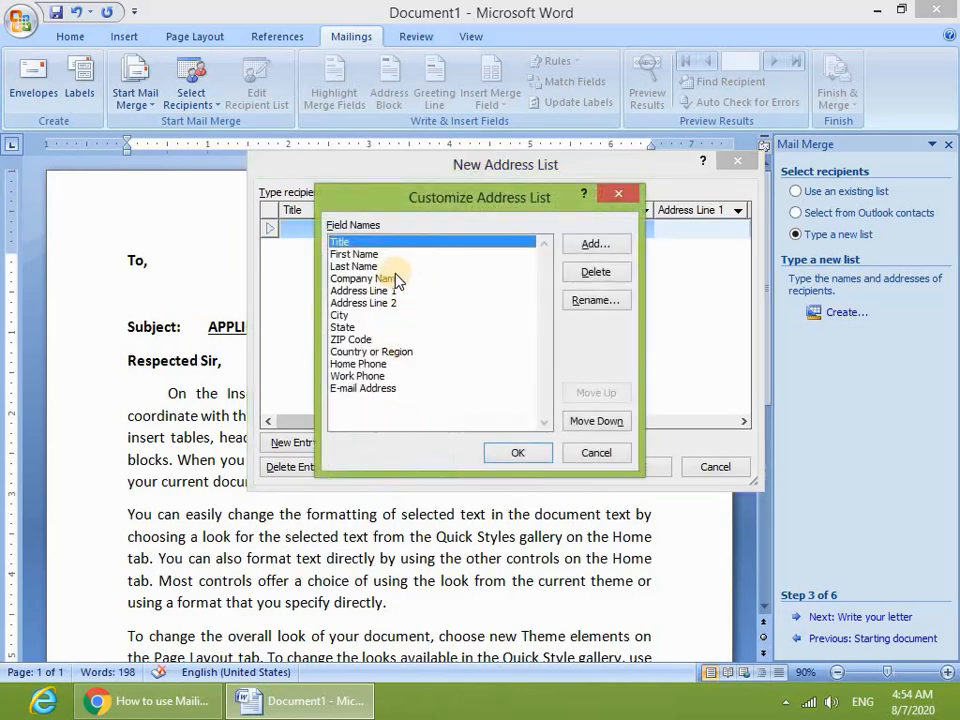
{"action": "left_click_drag", "start_coordinate": [377, 206], "coordinate": [380, 311]}
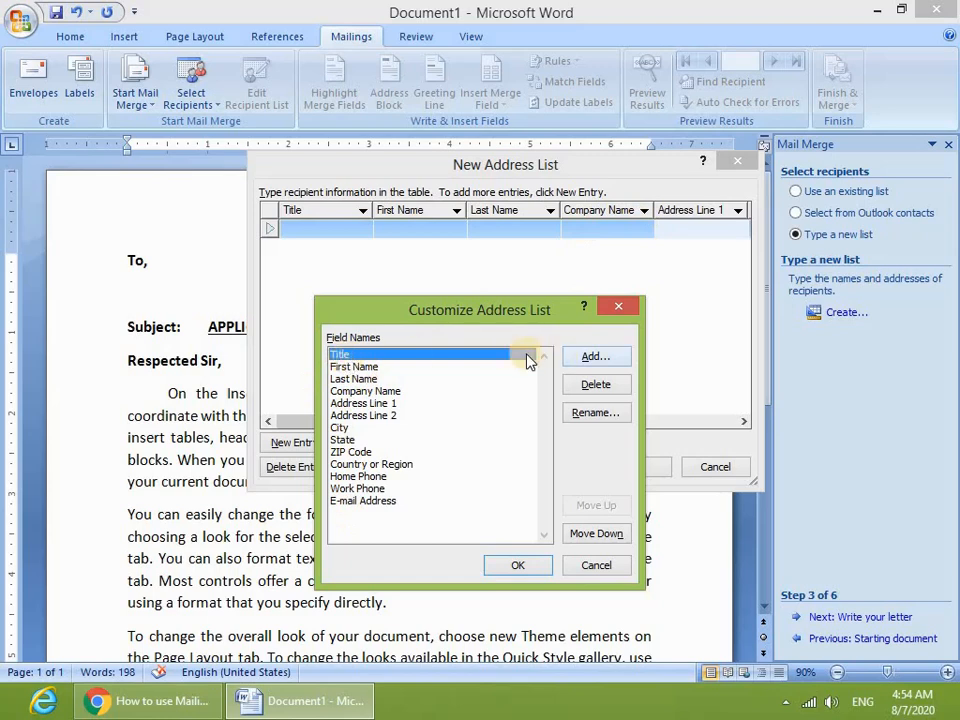
{"action": "left_click", "coordinate": [596, 385]}
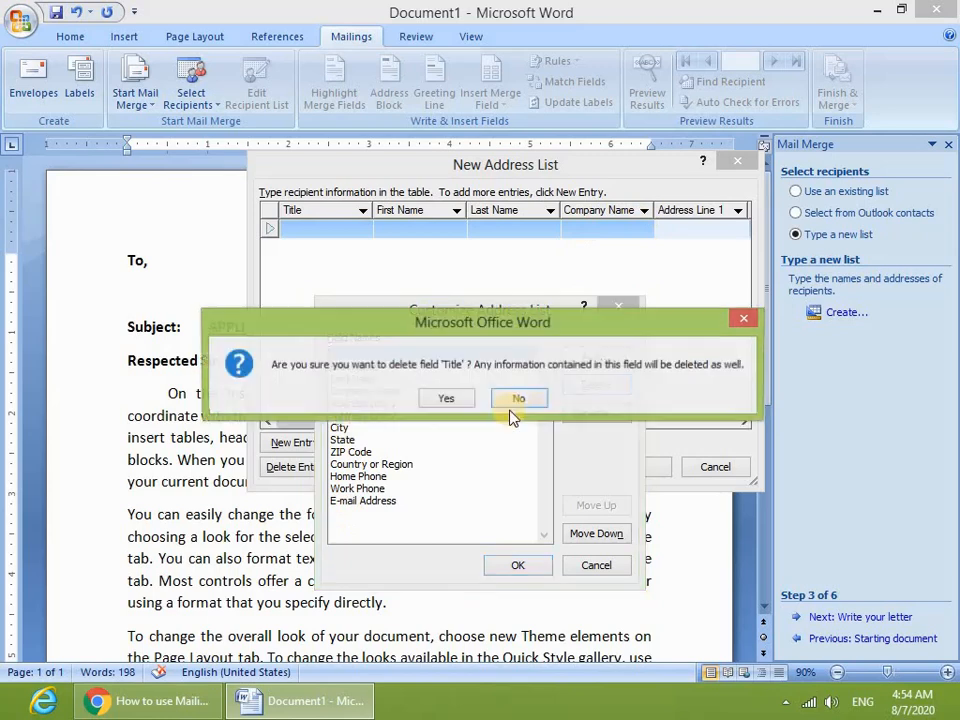
{"action": "left_click", "coordinate": [444, 400]}
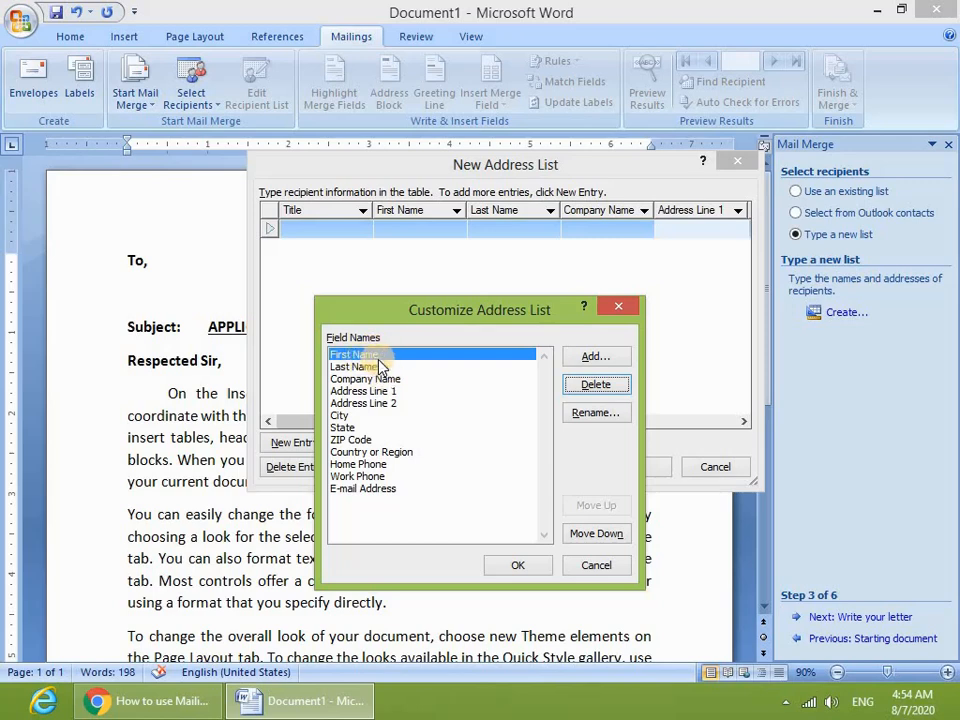
{"action": "left_click", "coordinate": [376, 367]}
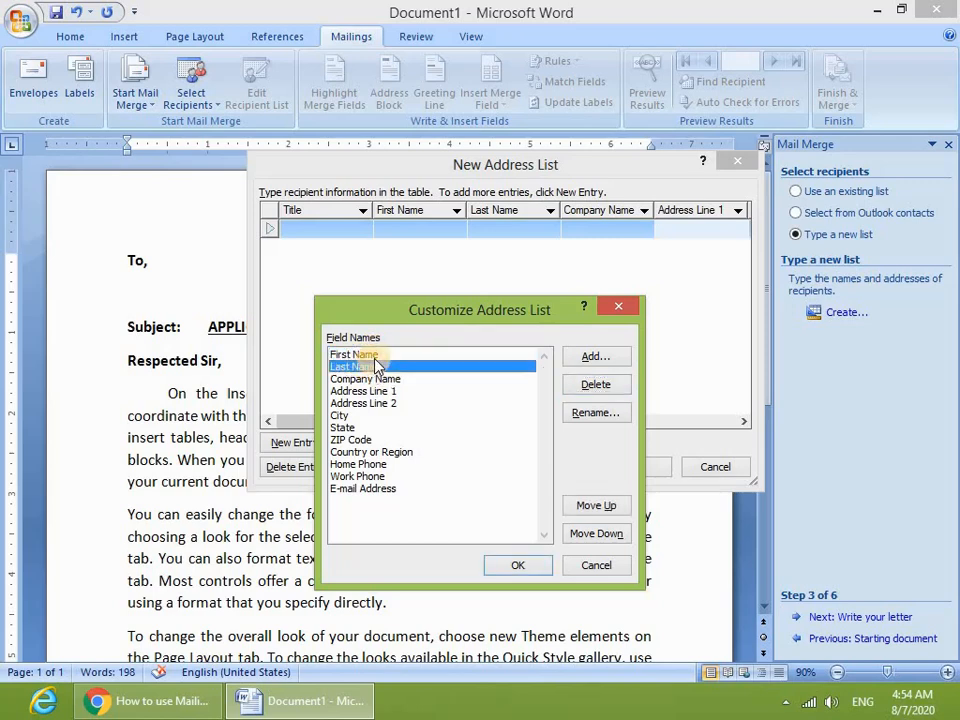
{"action": "left_click", "coordinate": [595, 387]}
{"action": "left_click", "coordinate": [447, 398]}
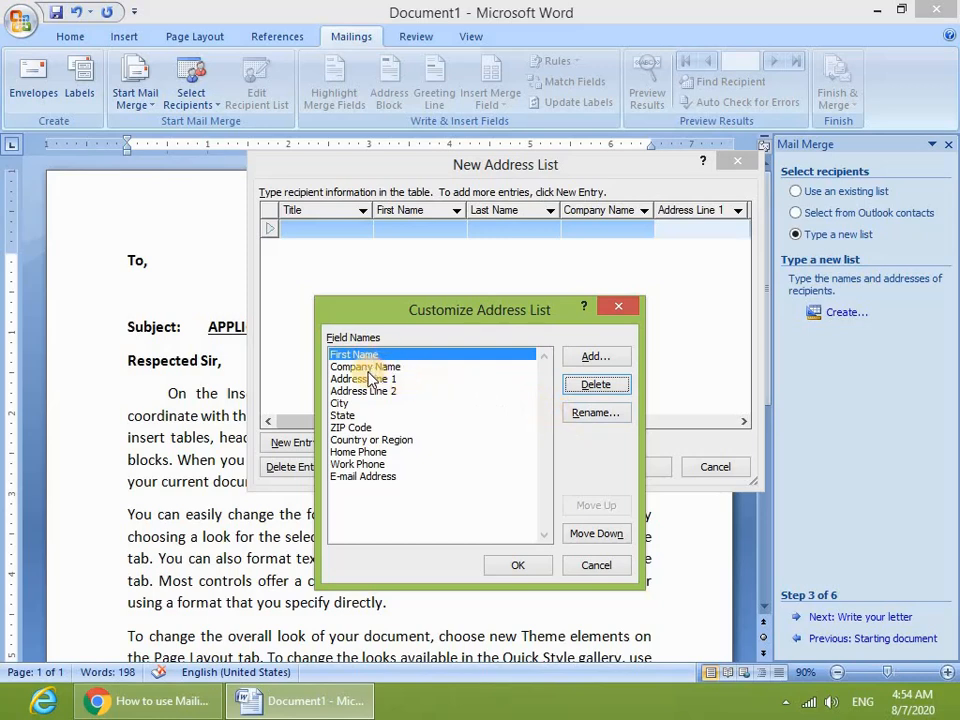
- Rename First Name to Name and delete the Company Name field
{"action": "left_click", "coordinate": [591, 414]}
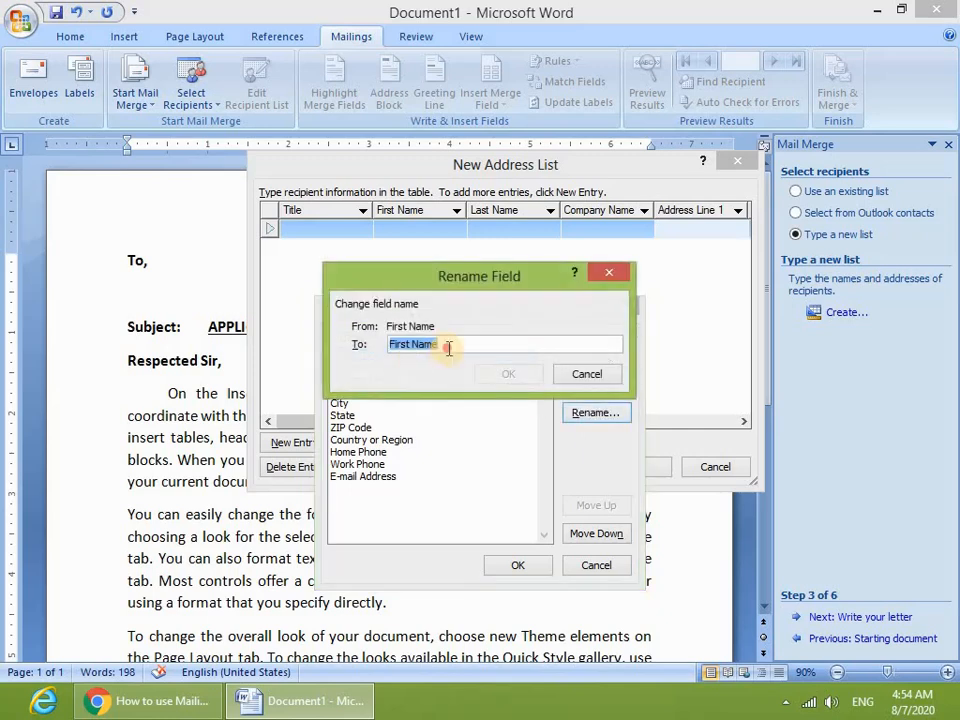
{"action": "type", "text": "Na"}
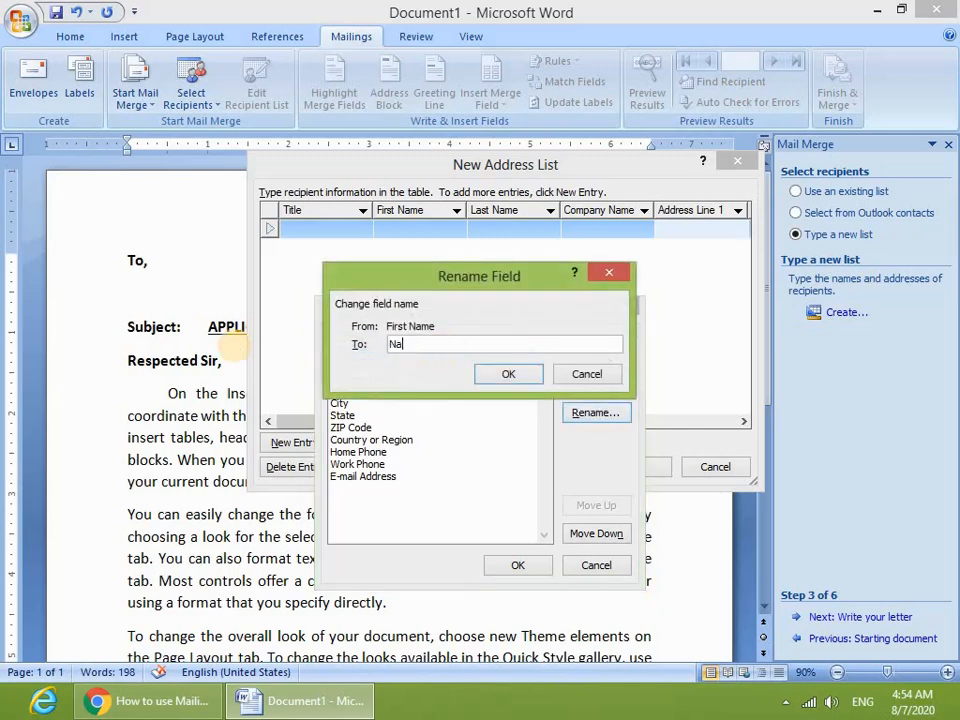
{"action": "left_click", "coordinate": [508, 373]}
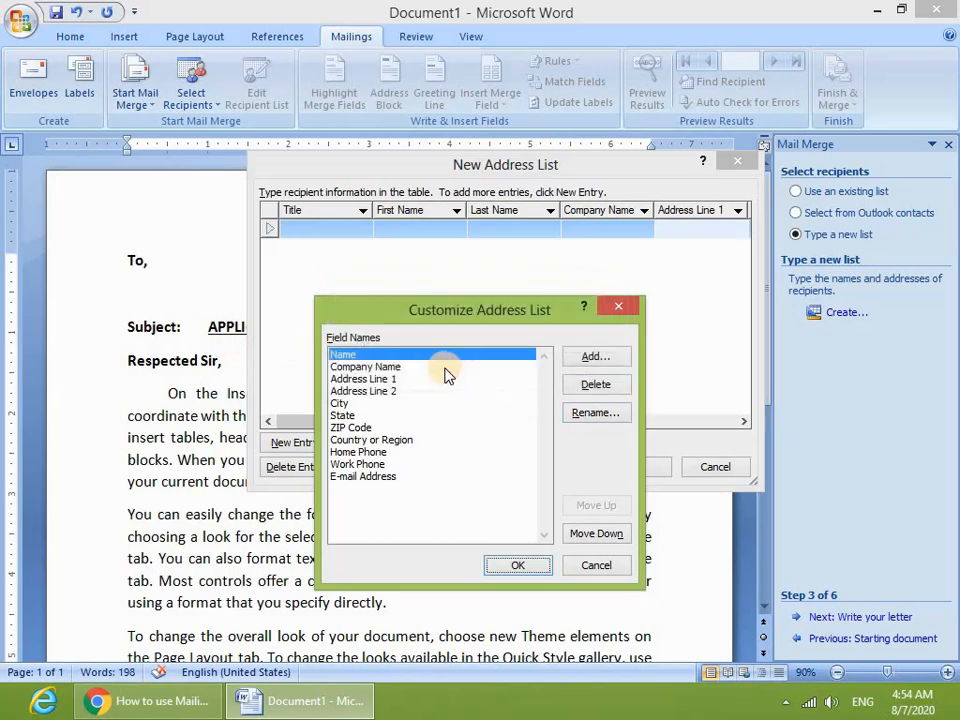
{"action": "left_click", "coordinate": [348, 368]}
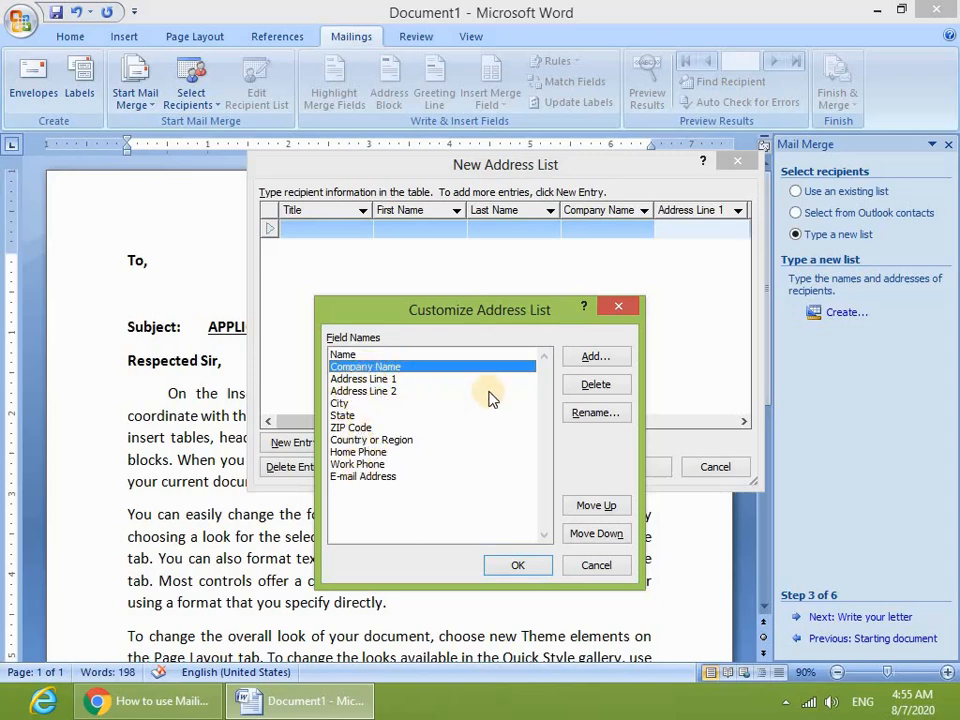
{"action": "left_click", "coordinate": [595, 388]}
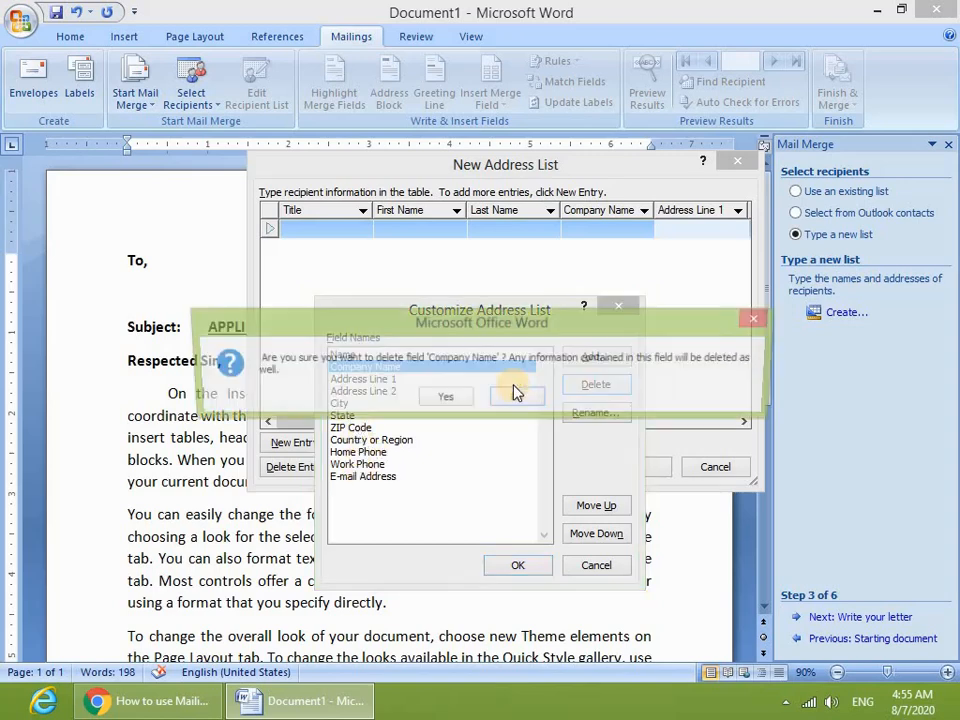
{"action": "left_click", "coordinate": [439, 396]}
{"action": "left_click", "coordinate": [390, 367]}
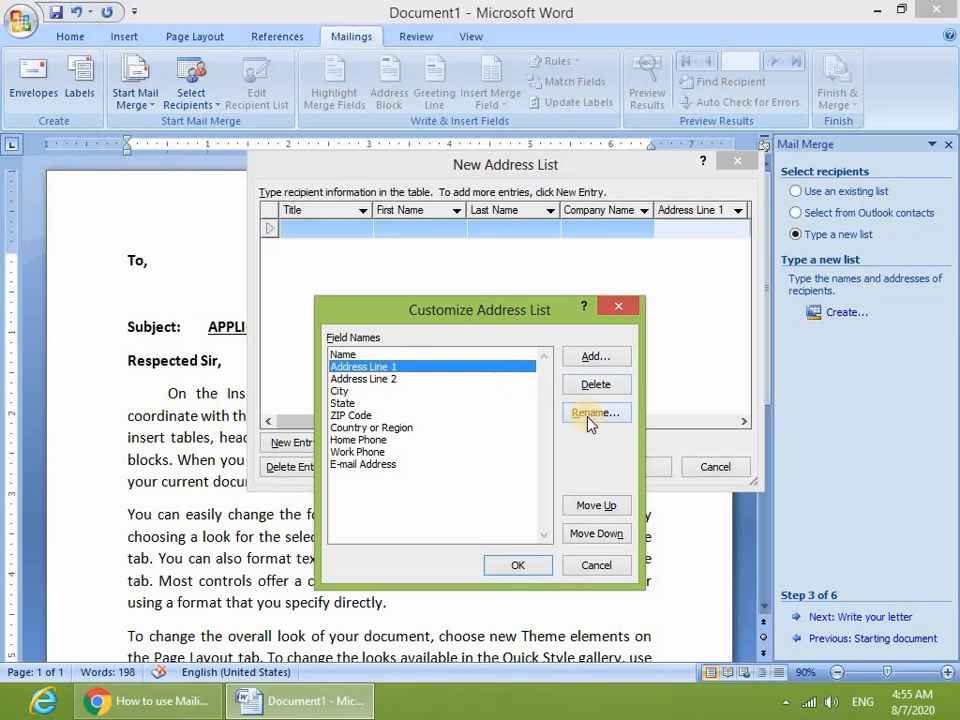
- Delete the Address Line 2 field and rename Address Line 1 to Address
{"action": "left_click", "coordinate": [382, 380]}
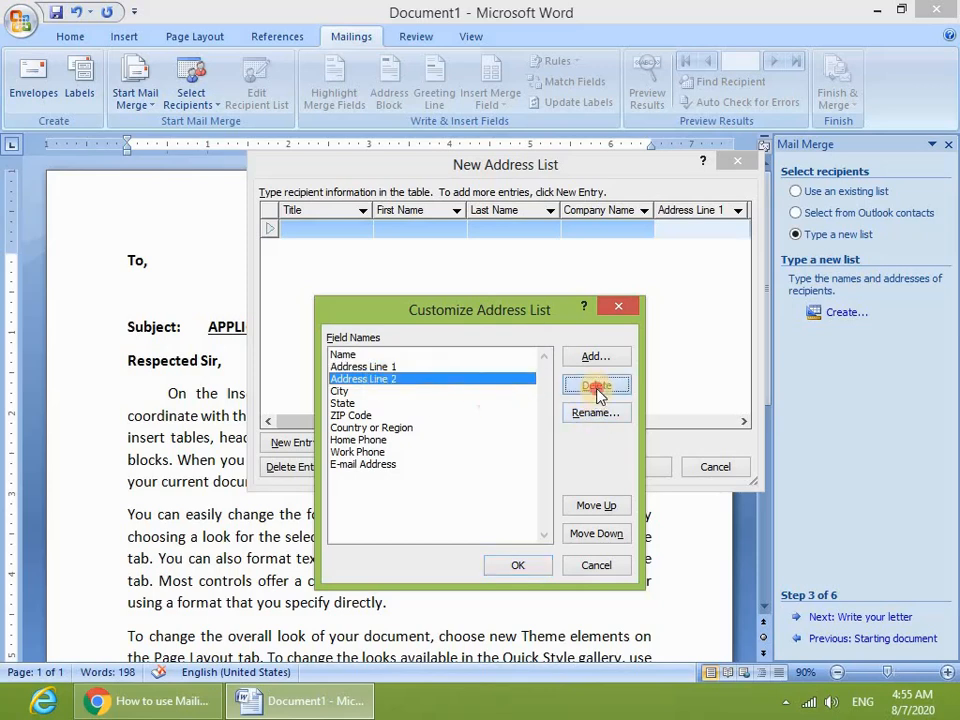
{"action": "left_click", "coordinate": [596, 388]}
{"action": "left_click", "coordinate": [450, 401]}
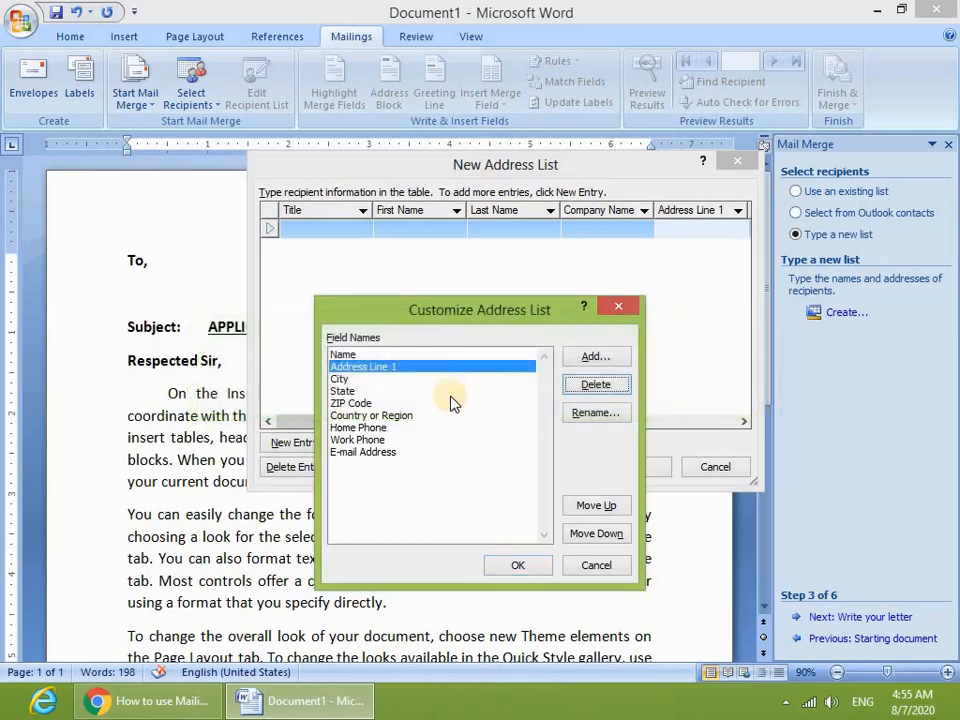
{"action": "left_click", "coordinate": [598, 413]}
{"action": "key", "text": "End"}
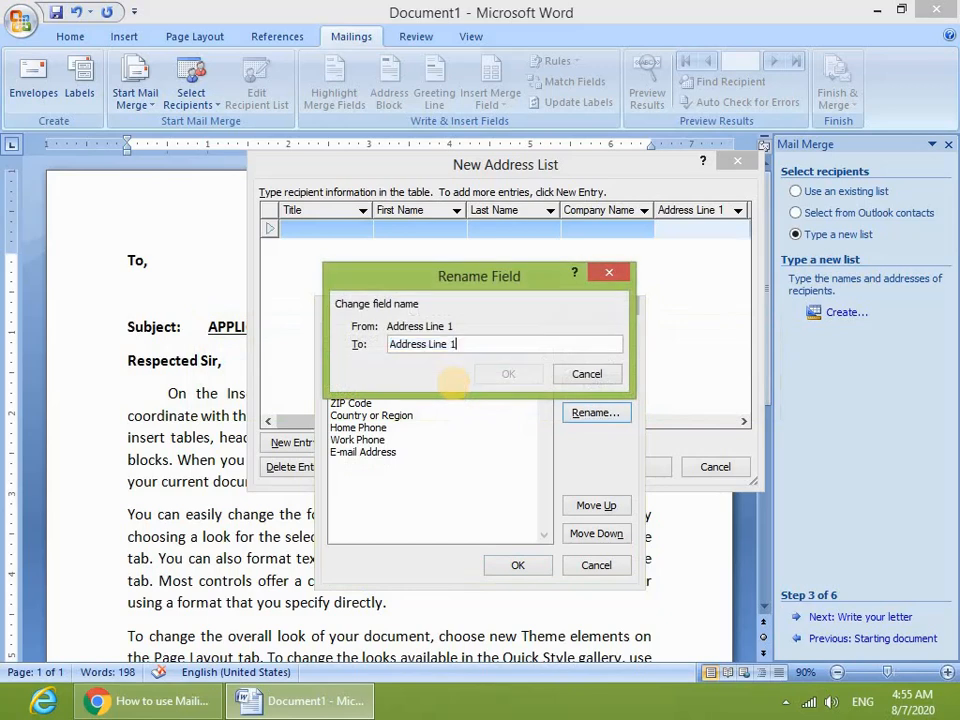
{"action": "key", "text": "BackSpace"}
{"action": "key", "text": "BackSpace"}
{"action": "key", "text": "BackSpace"}
{"action": "key", "text": "BackSpace"}
{"action": "key", "text": "BackSpace"}
{"action": "left_click", "coordinate": [500, 378]}
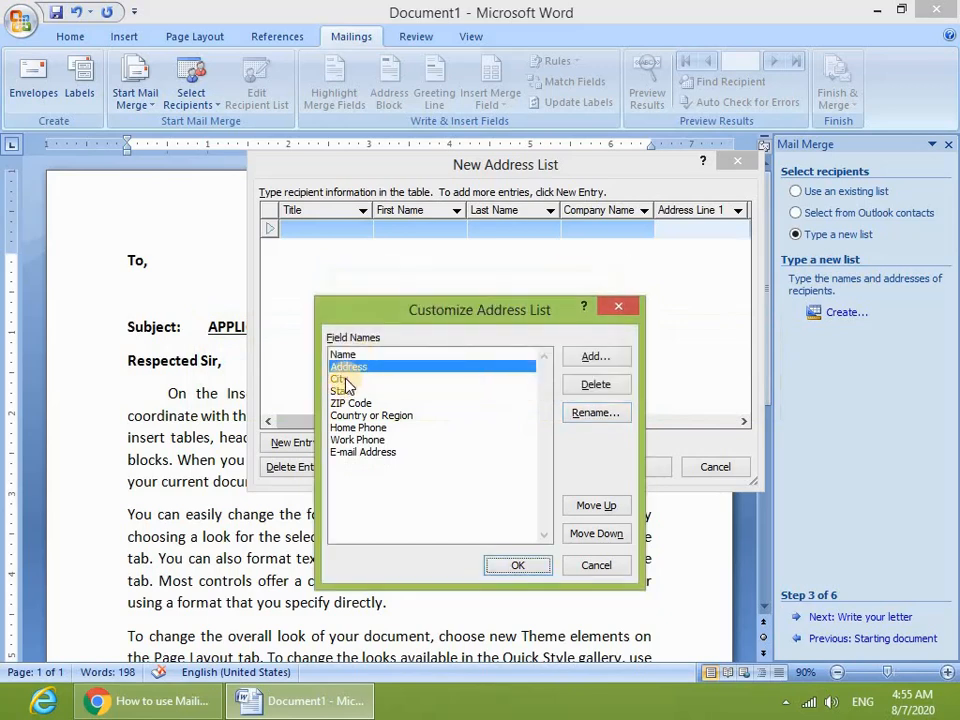
- Delete the State, ZIP Code and Country or Region fields
{"action": "left_click", "coordinate": [341, 380]}
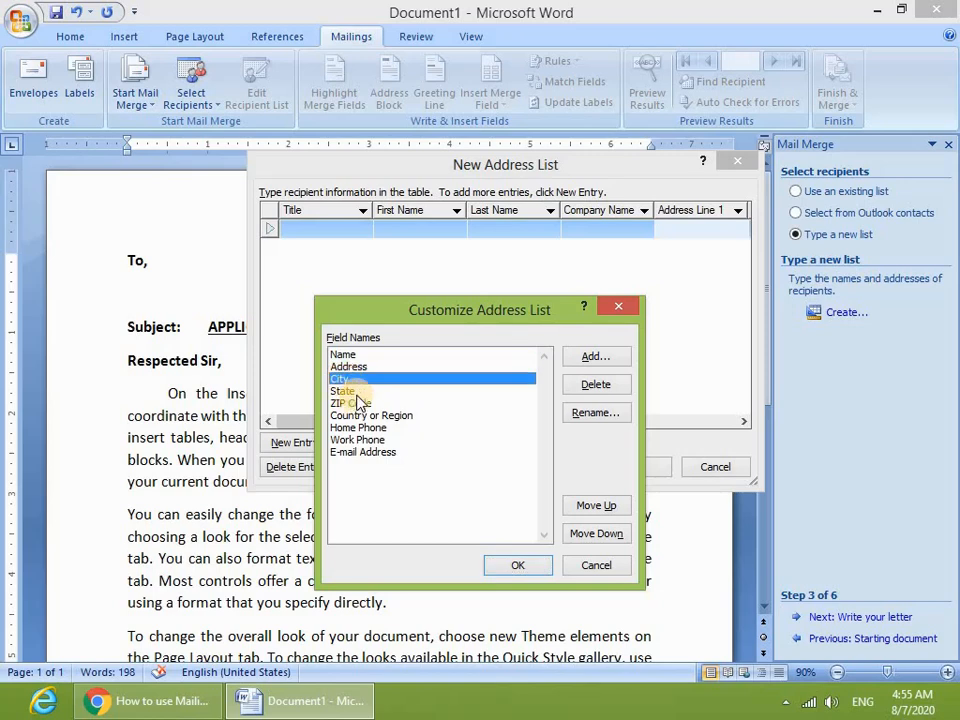
{"action": "left_click", "coordinate": [345, 391]}
{"action": "left_click", "coordinate": [597, 385]}
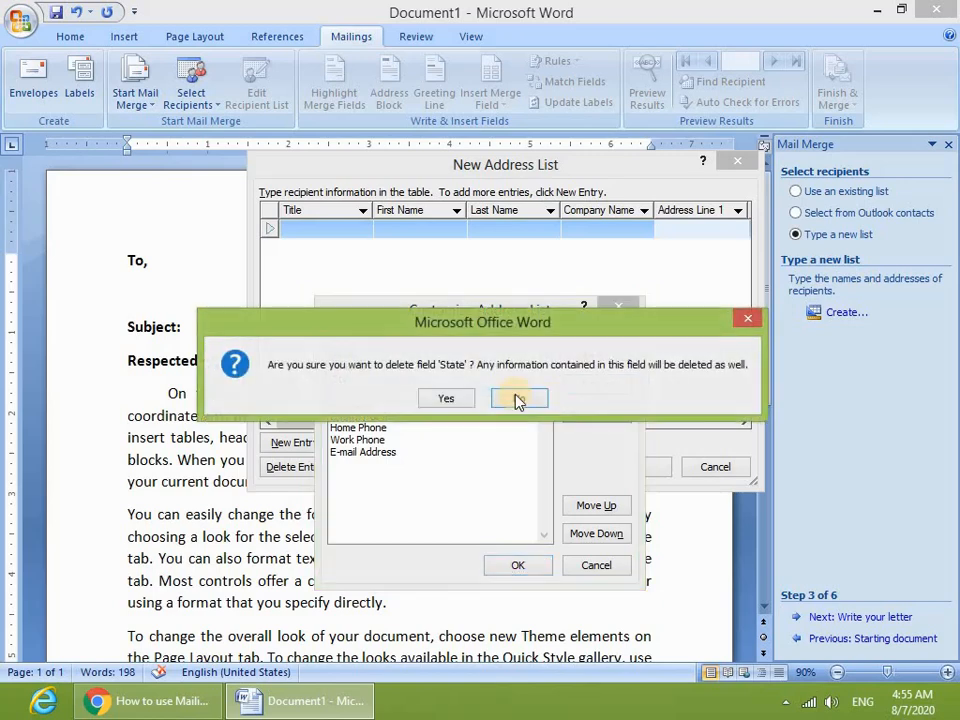
{"action": "left_click", "coordinate": [440, 400]}
{"action": "left_click", "coordinate": [362, 392]}
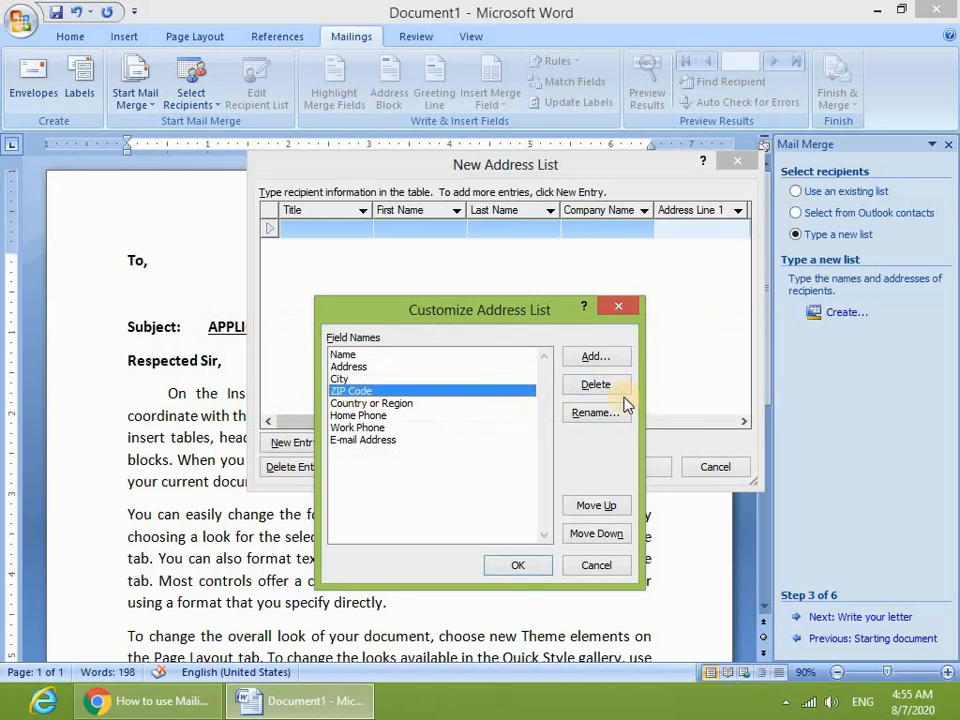
{"action": "left_click", "coordinate": [596, 385]}
{"action": "left_click", "coordinate": [425, 402]}
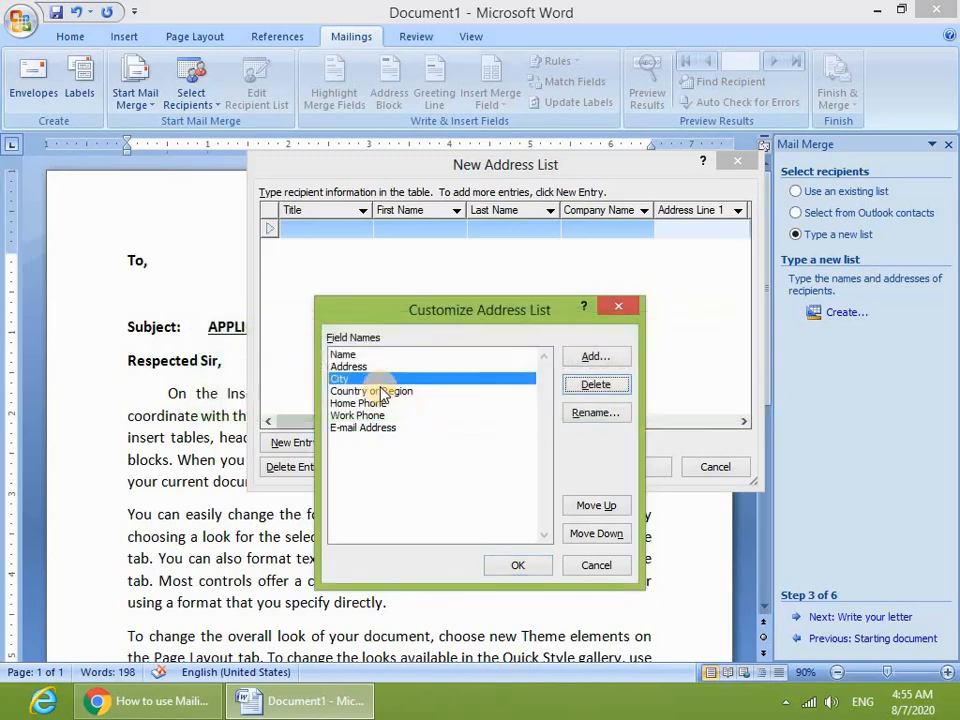
{"action": "left_click", "coordinate": [382, 391]}
{"action": "left_click", "coordinate": [596, 385]}
{"action": "left_click", "coordinate": [443, 401]}
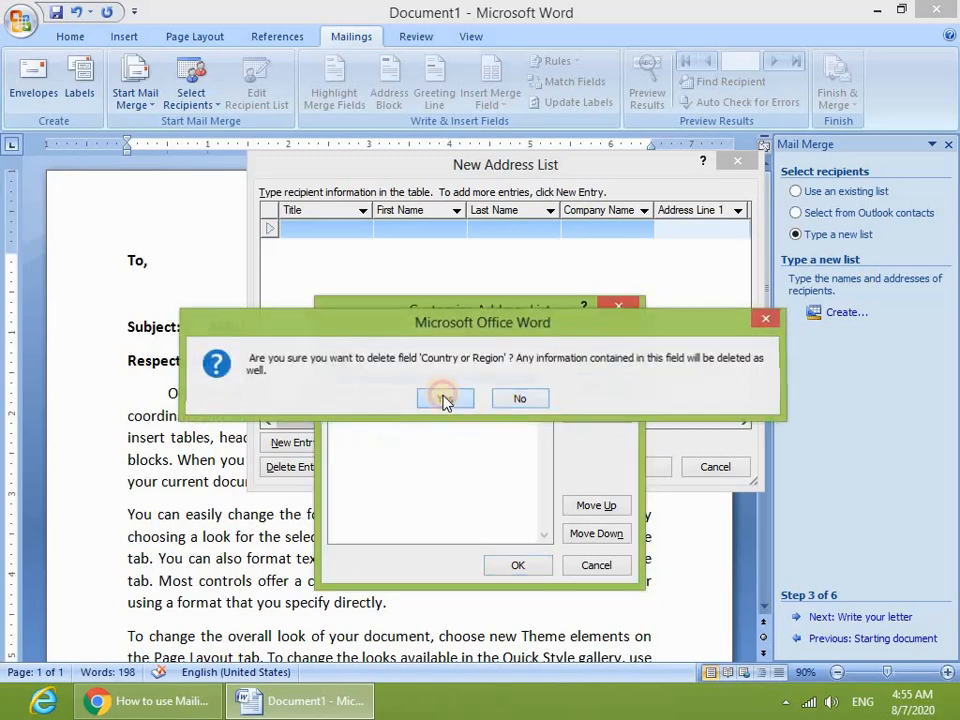
- Delete the Home Phone, Work Phone and E-mail Address fields and apply the field list
{"action": "left_click", "coordinate": [368, 390]}
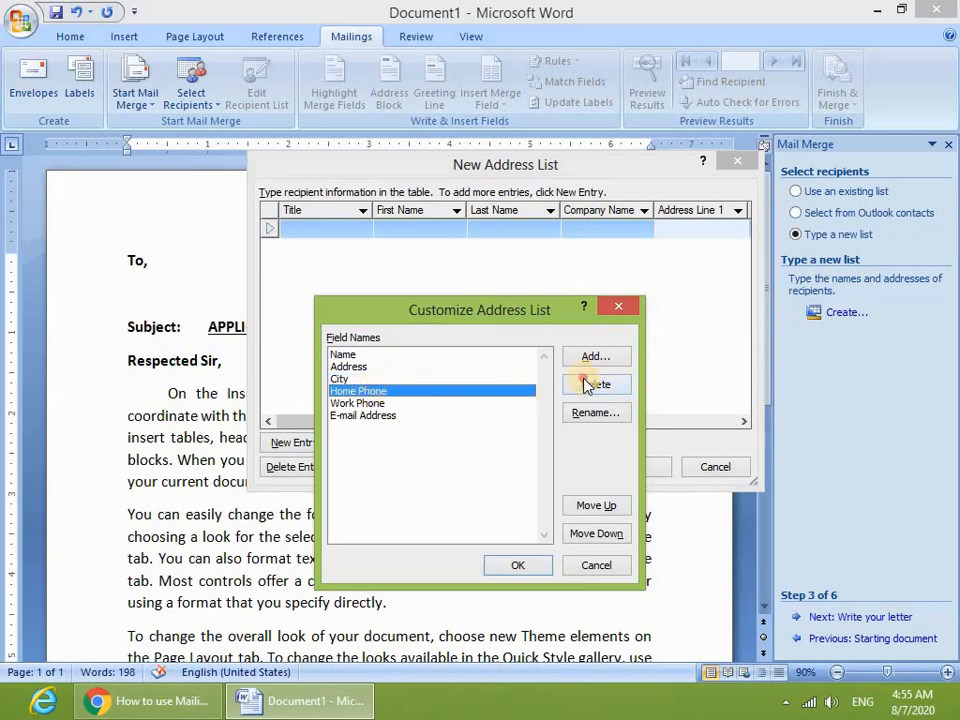
{"action": "left_click", "coordinate": [588, 384]}
{"action": "left_click", "coordinate": [460, 398]}
{"action": "left_click", "coordinate": [370, 391]}
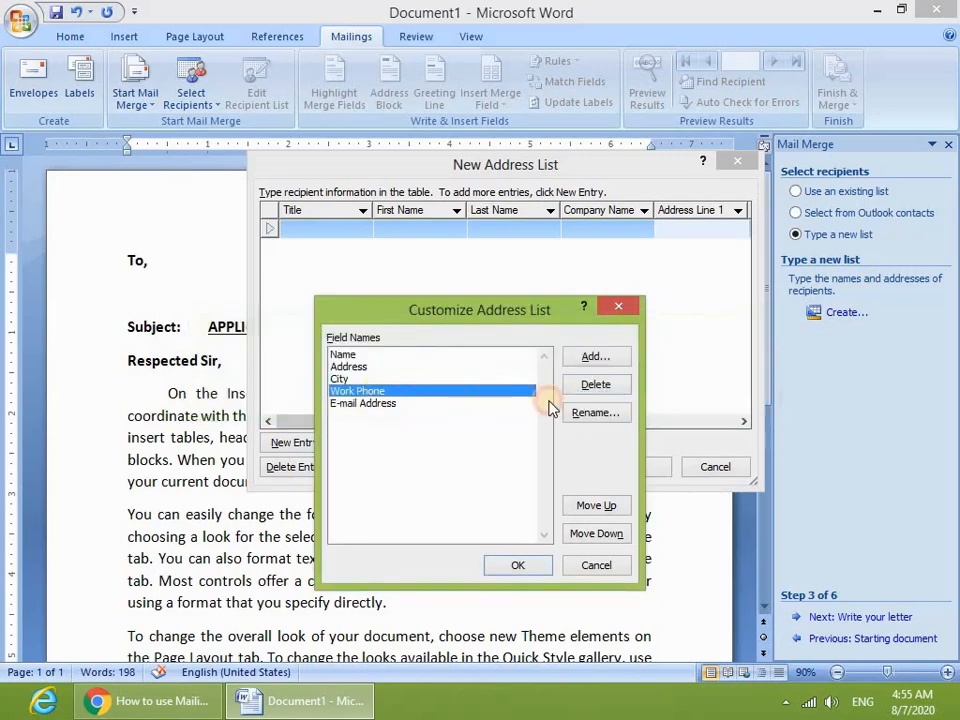
{"action": "left_click", "coordinate": [574, 386]}
{"action": "left_click", "coordinate": [424, 403]}
{"action": "left_click", "coordinate": [405, 392]}
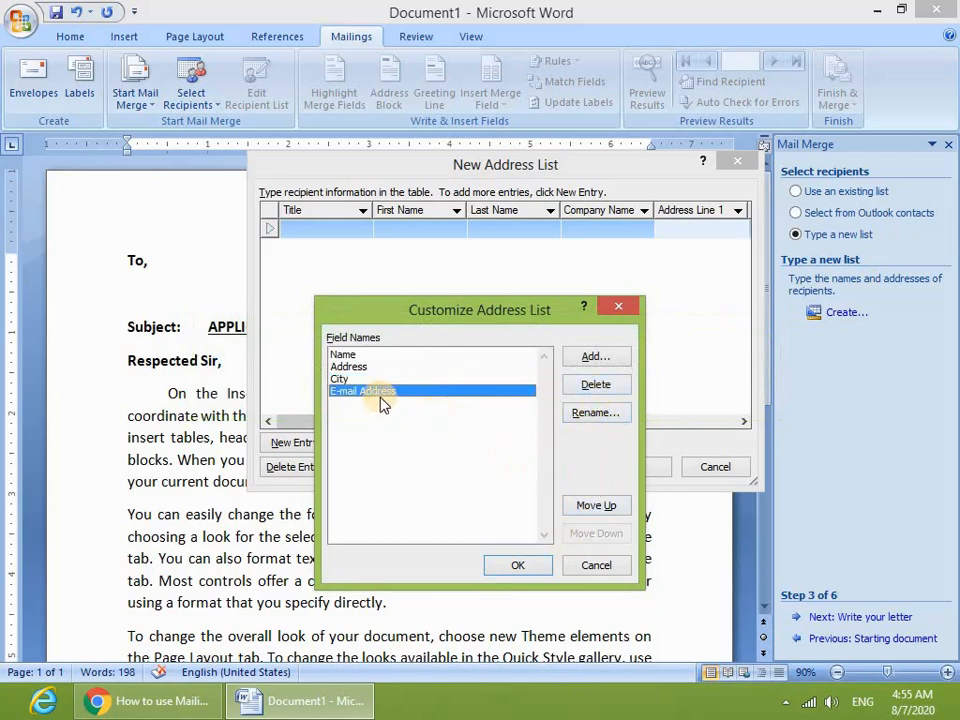
{"action": "left_click", "coordinate": [596, 386]}
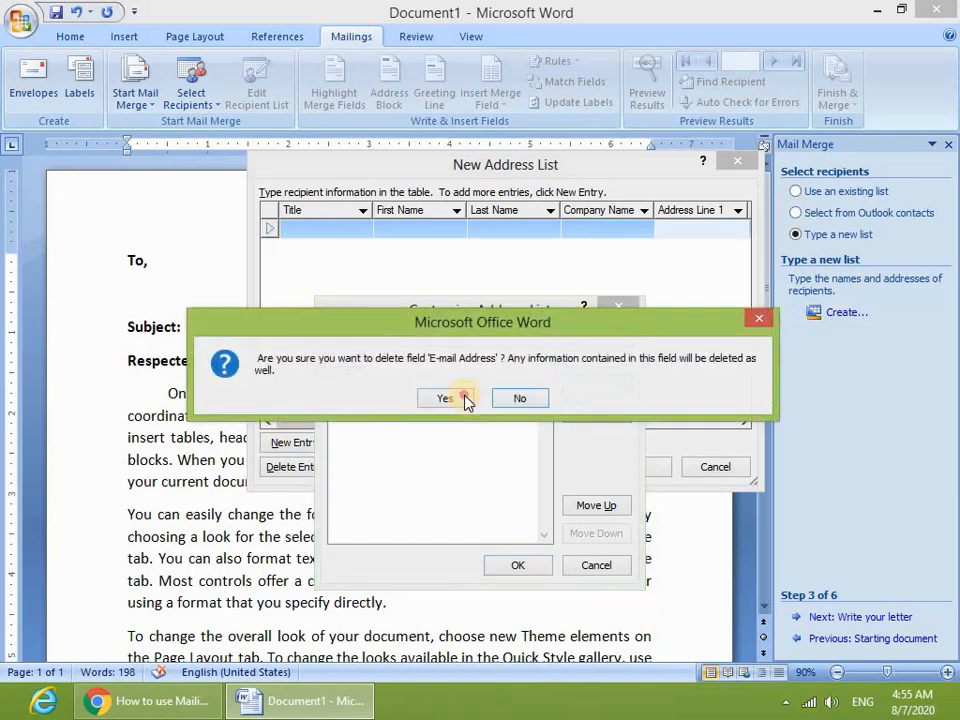
{"action": "left_click", "coordinate": [463, 400]}
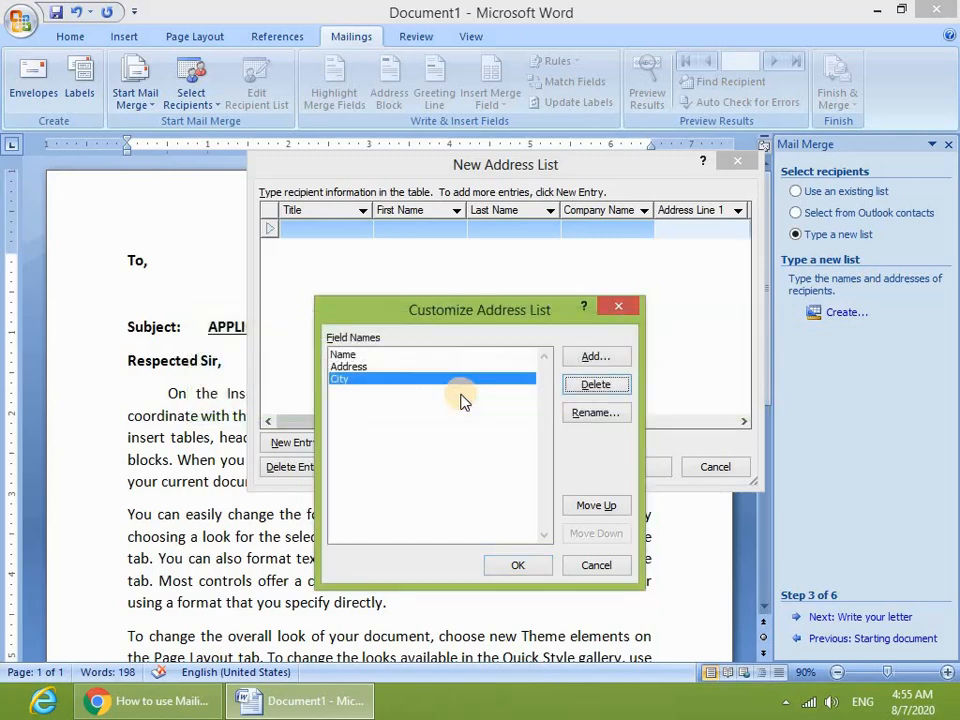
{"action": "left_click", "coordinate": [518, 565]}
- Select the first entry's empty cells and add a second entry row
{"action": "left_click_drag", "start_coordinate": [298, 229], "coordinate": [498, 235]}
{"action": "left_click", "coordinate": [499, 236]}
{"action": "left_click", "coordinate": [415, 232]}
{"action": "left_click", "coordinate": [321, 230]}
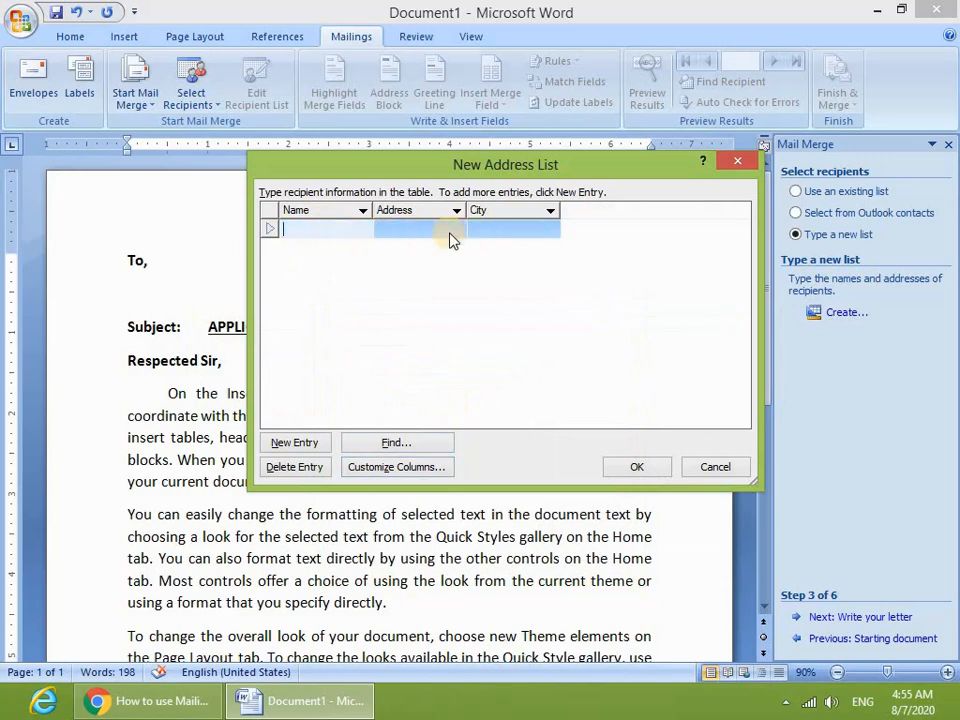
{"action": "left_click", "coordinate": [296, 446]}
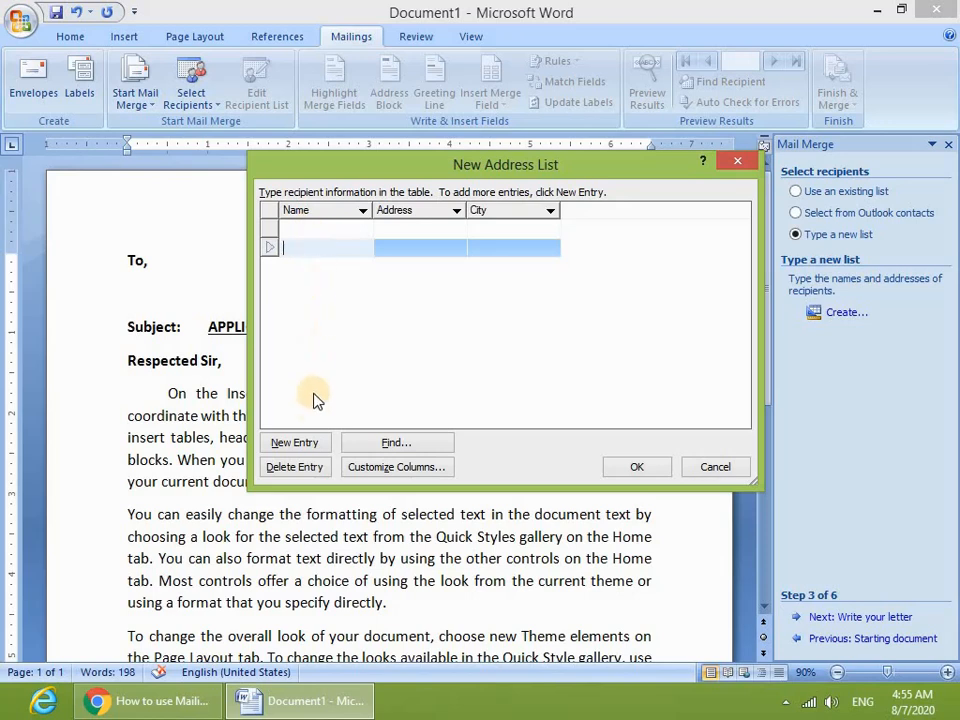
- Reorder the recipient fields, ending with Name back above Address
{"action": "left_click", "coordinate": [390, 468]}
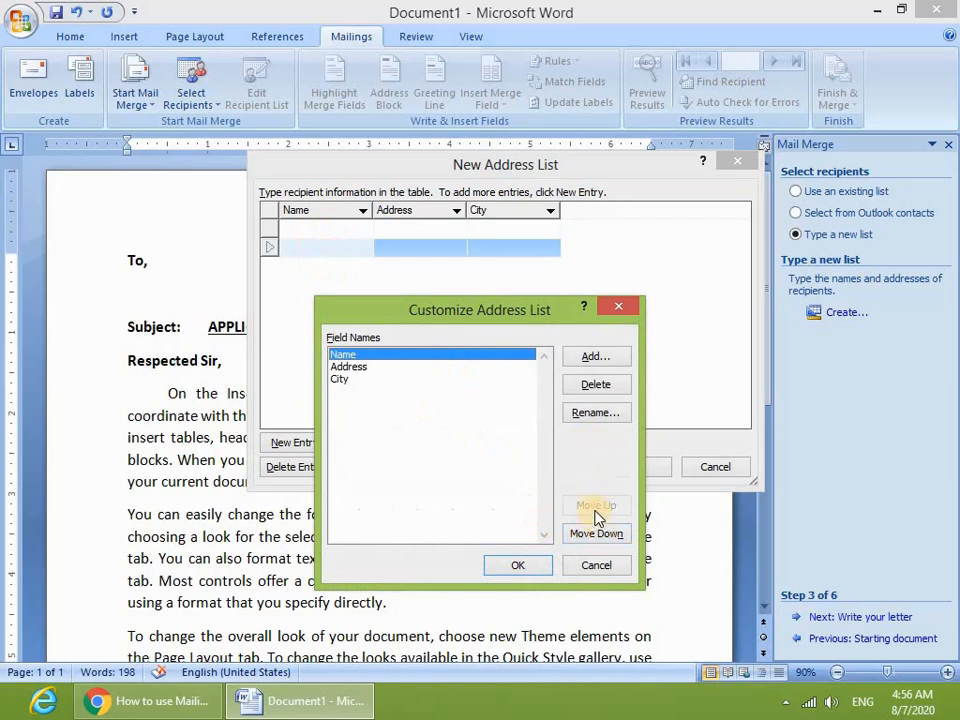
{"action": "left_click", "coordinate": [352, 366]}
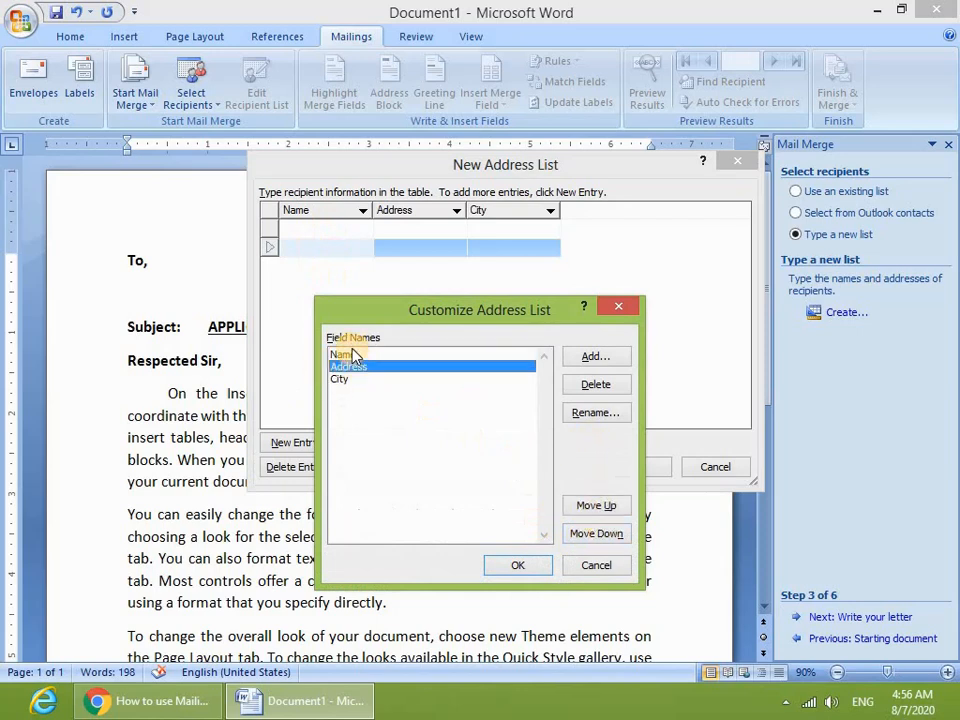
{"action": "left_click", "coordinate": [597, 503]}
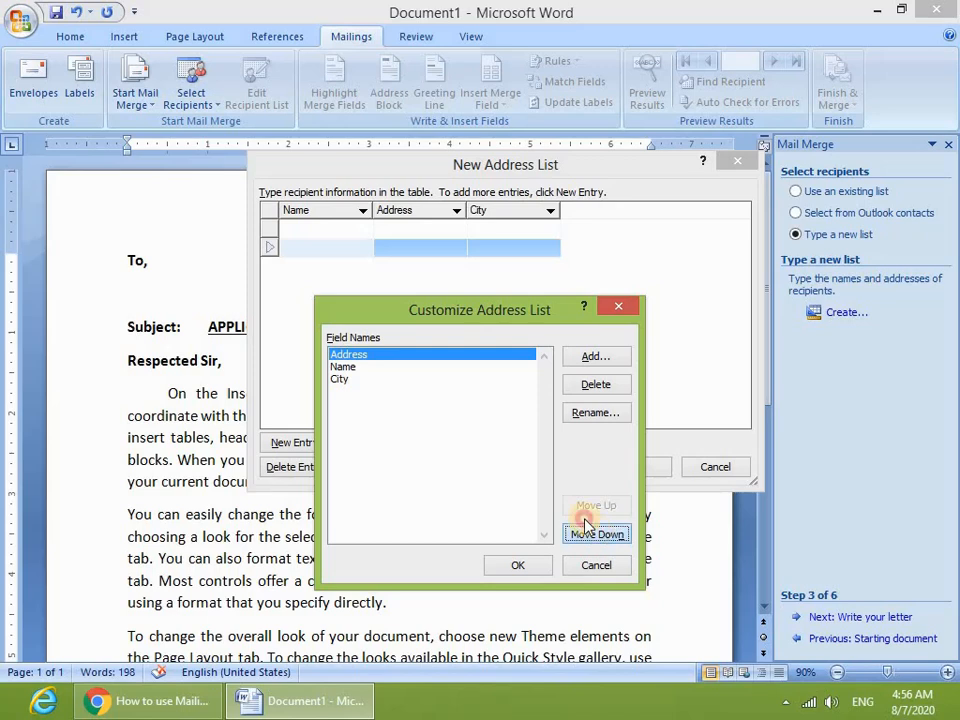
{"action": "left_click", "coordinate": [596, 533]}
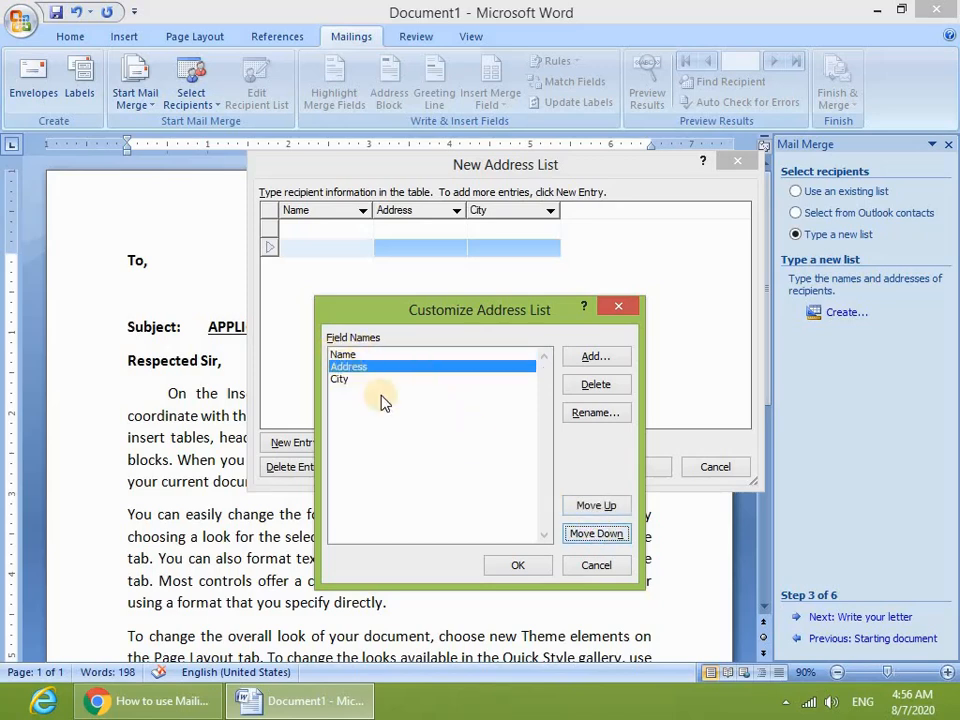
{"action": "left_click", "coordinate": [597, 505]}
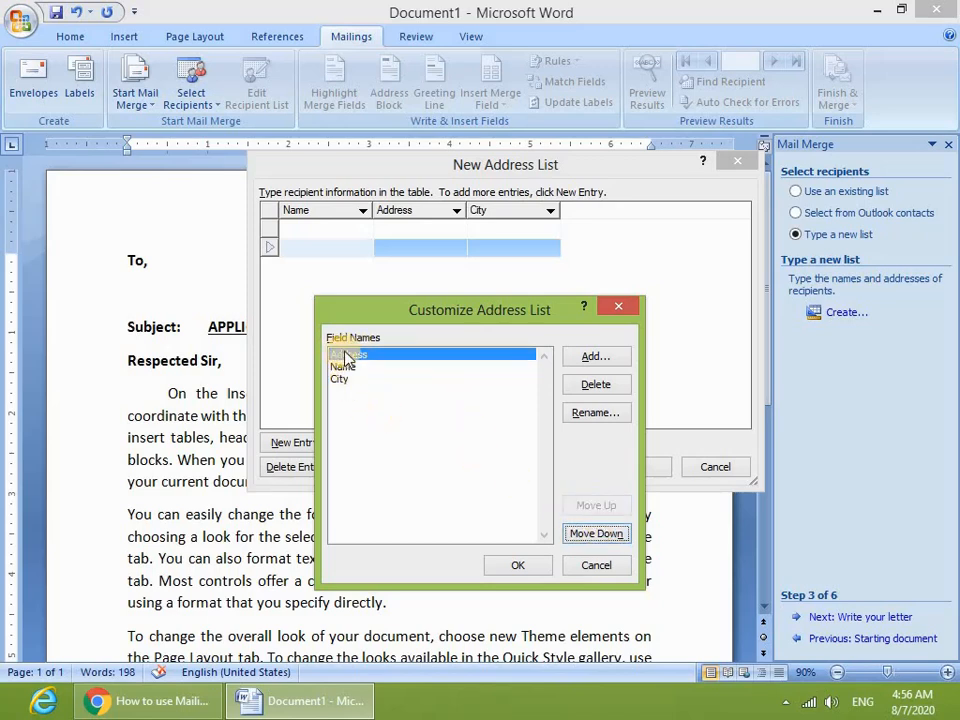
{"action": "left_click", "coordinate": [345, 366]}
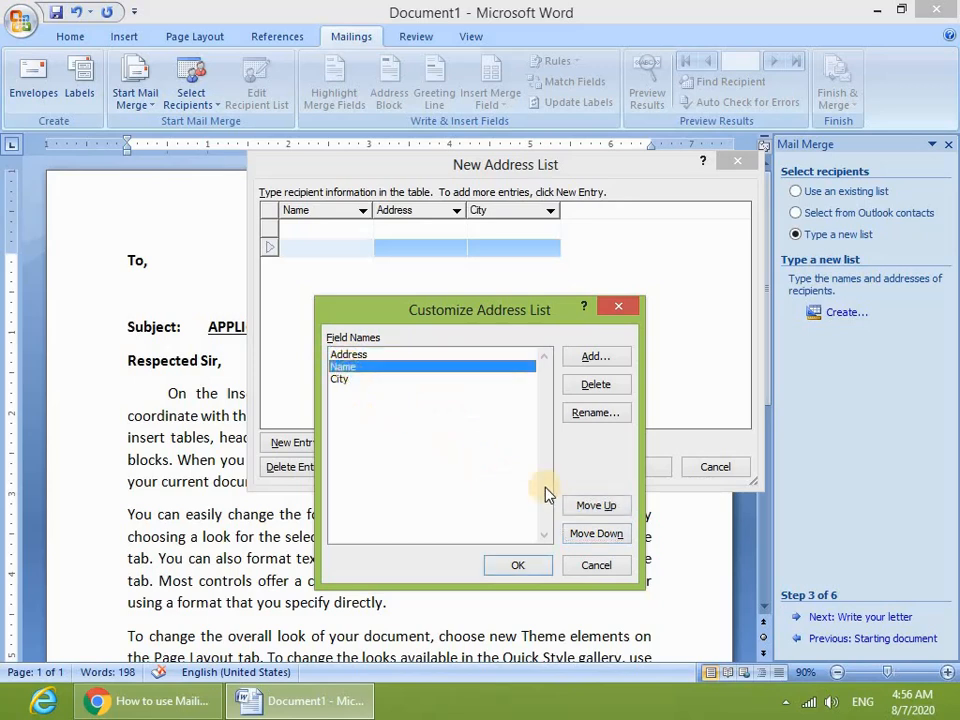
{"action": "left_click", "coordinate": [599, 507]}
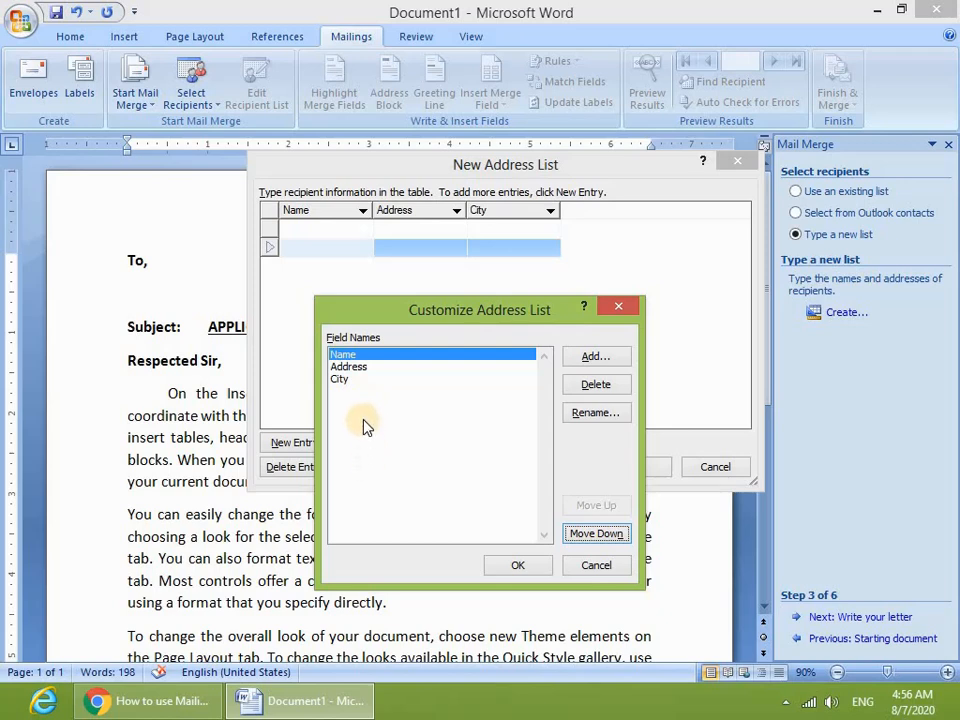
- Add a new Mobile field, move it to the end after City, and apply
{"action": "left_click", "coordinate": [596, 360]}
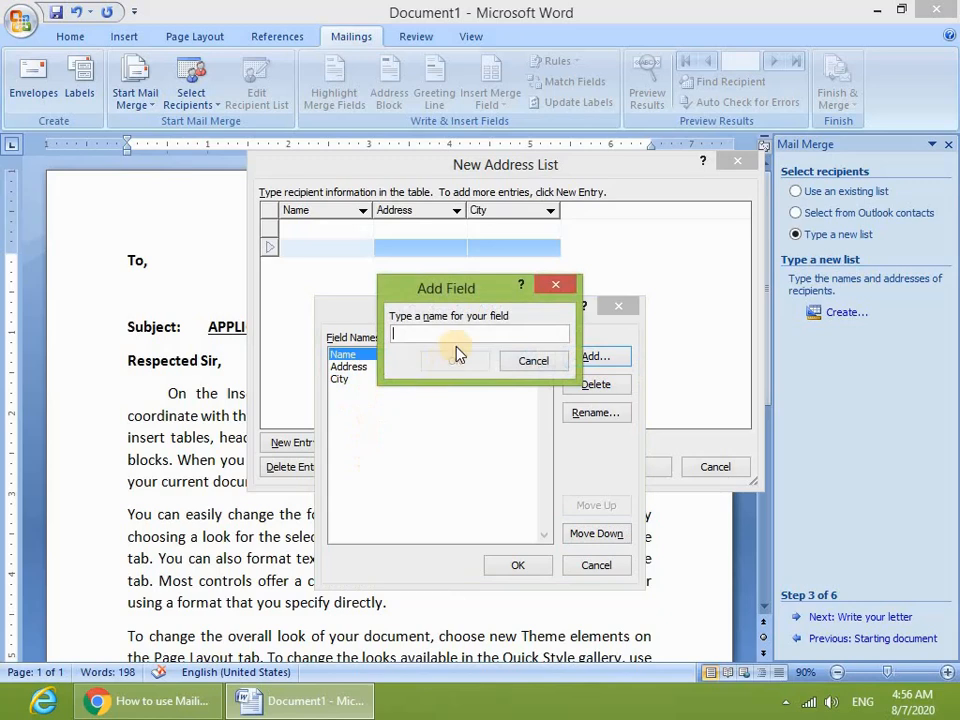
{"action": "type", "text": "Mobile"}
{"action": "left_click", "coordinate": [455, 361]}
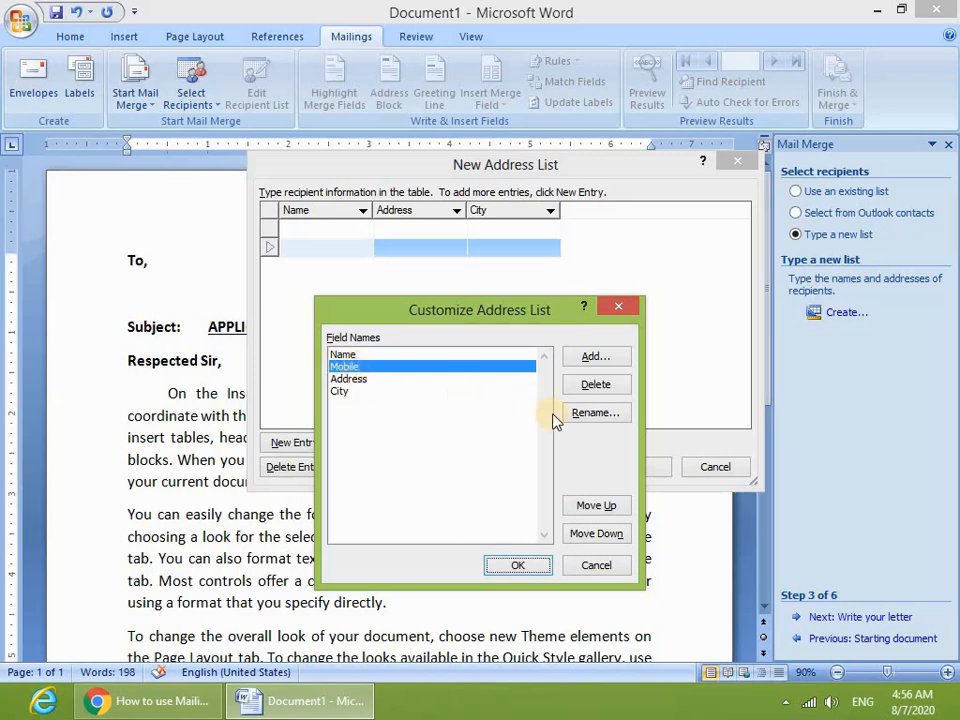
{"action": "left_click", "coordinate": [603, 537]}
{"action": "left_click", "coordinate": [603, 537]}
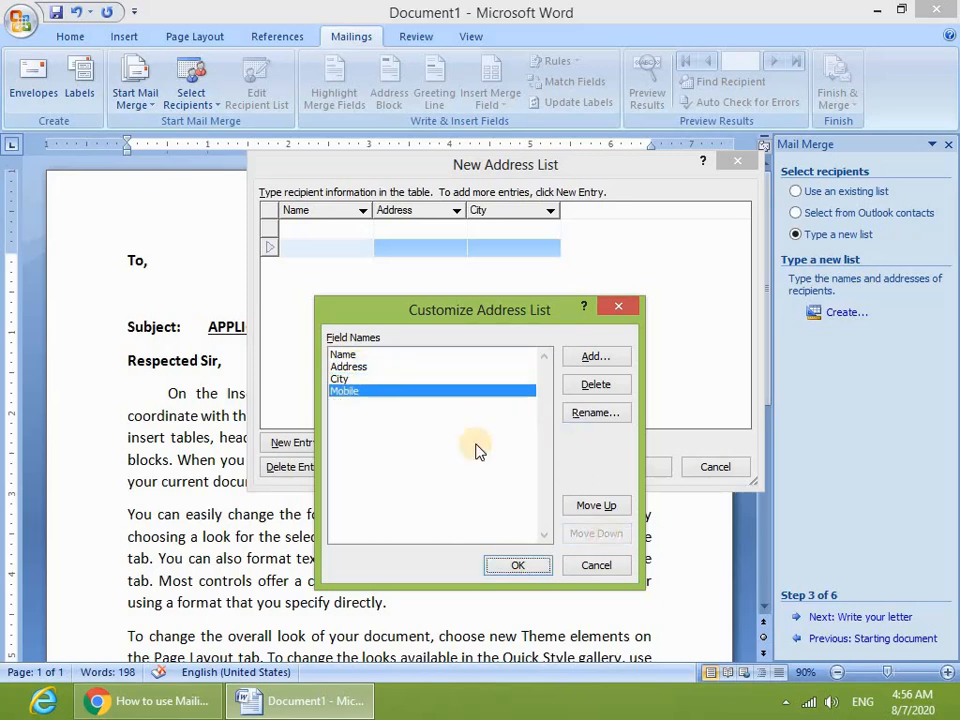
{"action": "left_click", "coordinate": [545, 568]}
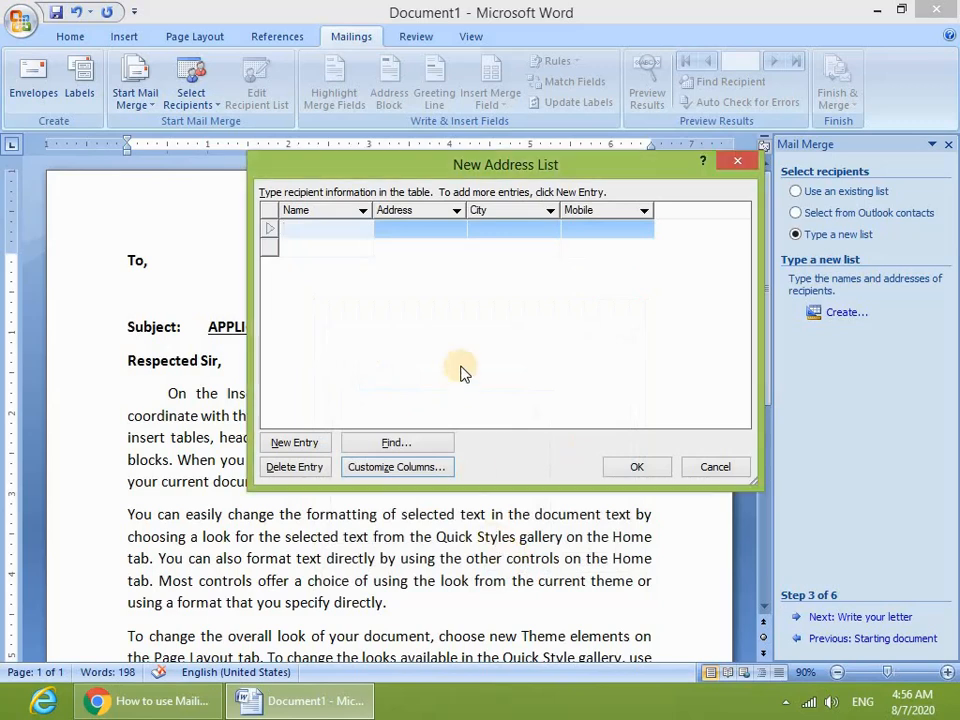
- Fill in the first recipient's name, address, city and mobile number
{"action": "left_click", "coordinate": [420, 248]}
{"action": "left_click", "coordinate": [342, 228]}
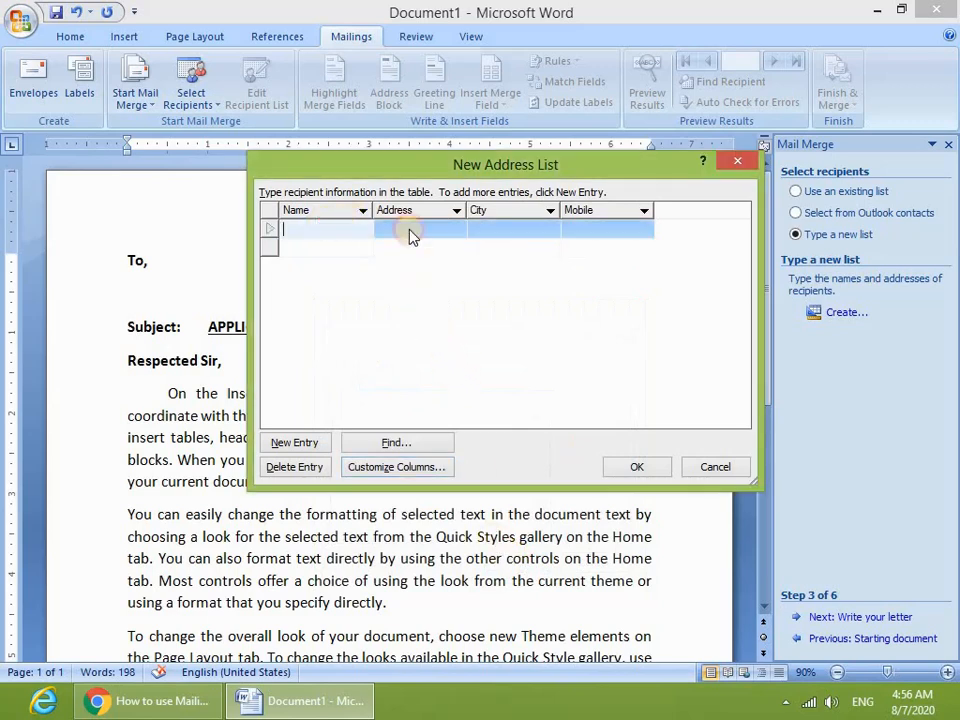
{"action": "left_click", "coordinate": [409, 230]}
{"action": "left_click", "coordinate": [518, 230]}
{"action": "left_click", "coordinate": [600, 229]}
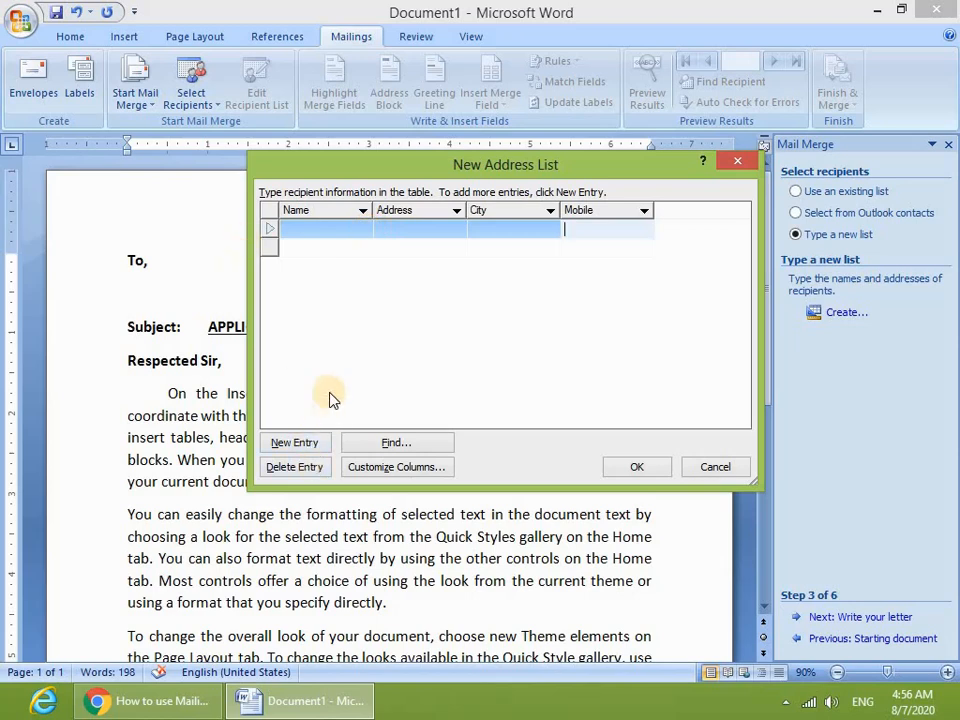
{"action": "left_click", "coordinate": [316, 231]}
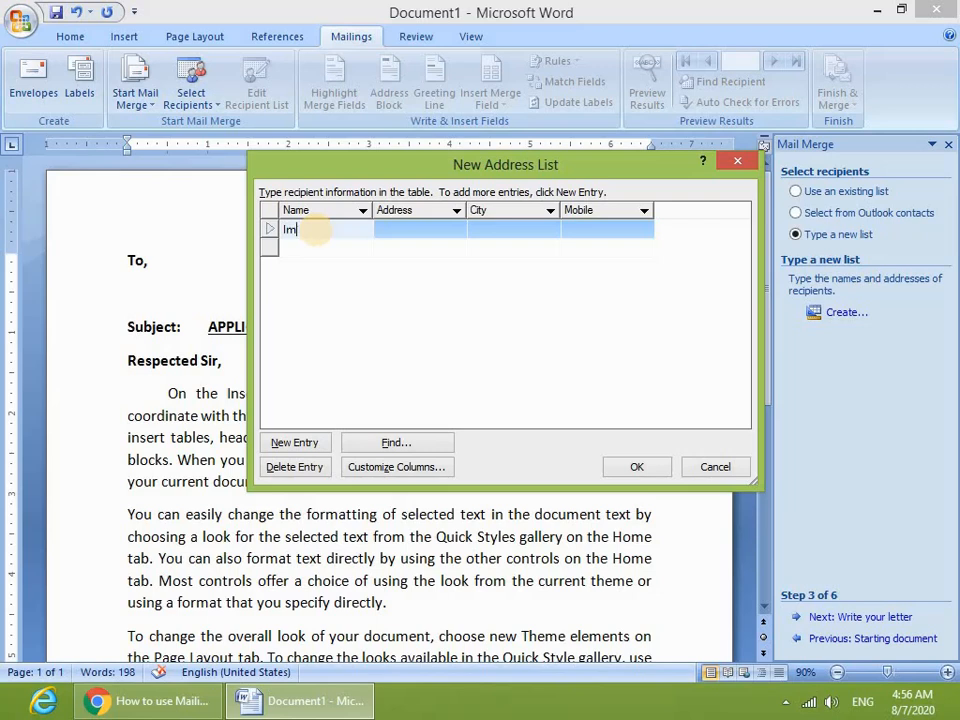
{"action": "type", "text": "ddiqui"}
{"action": "key", "text": "Tab"}
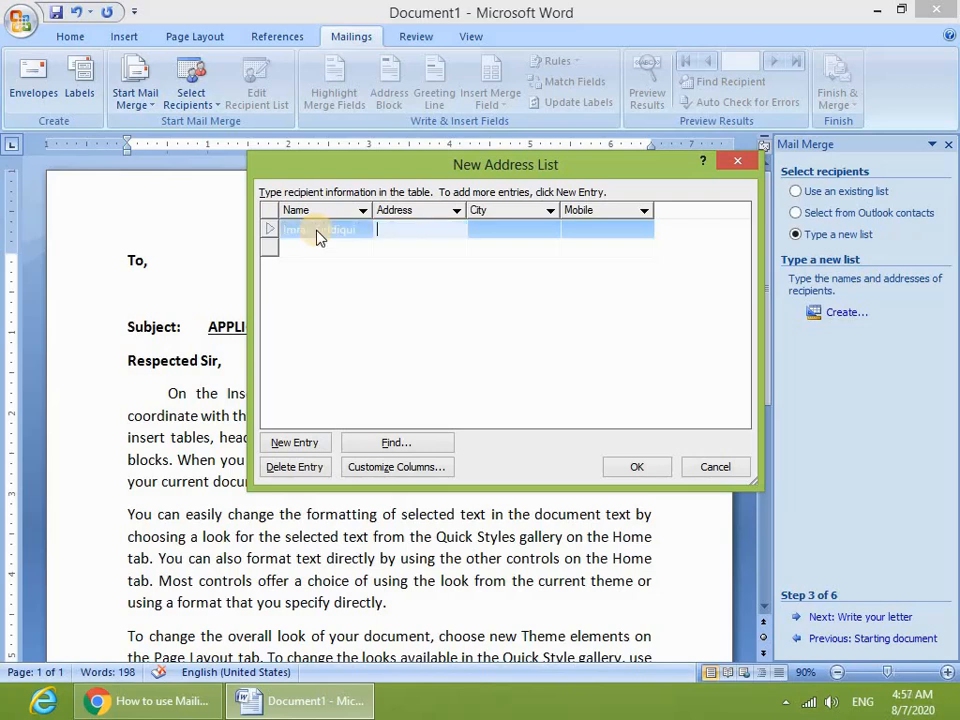
{"action": "type", "text": "Piplan Mianwa"}
{"action": "key", "text": "BackSpace"}
{"action": "key", "text": "BackSpace"}
{"action": "key", "text": "BackSpace"}
{"action": "key", "text": "BackSpace"}
{"action": "key", "text": "BackSpace"}
{"action": "key", "text": "Tab"}
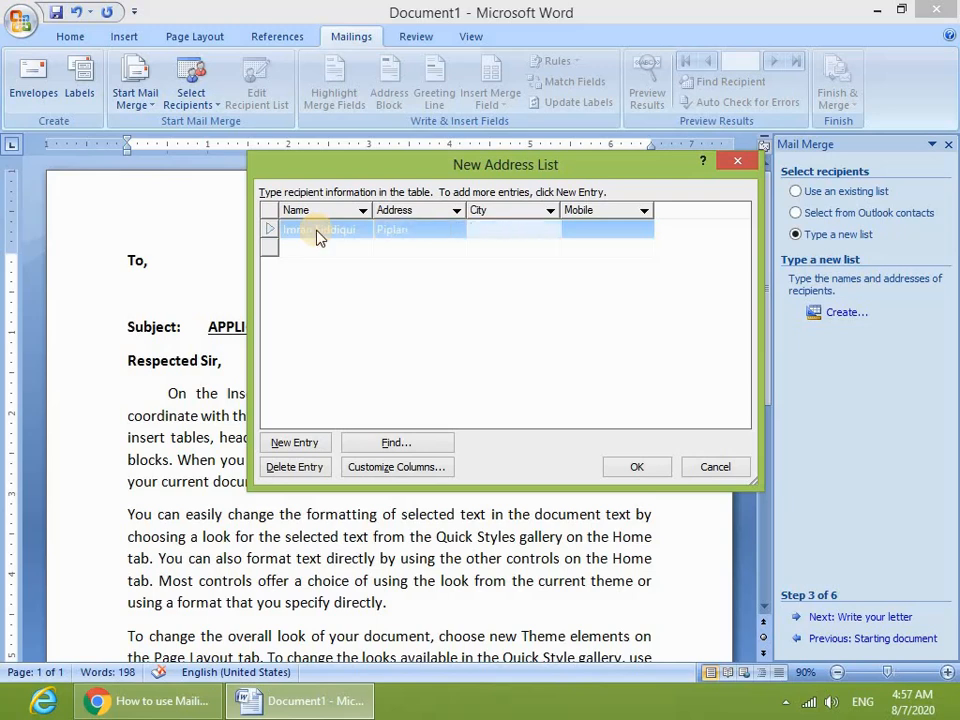
{"action": "type", "text": "Mianwali"}
{"action": "key", "text": "Tab"}
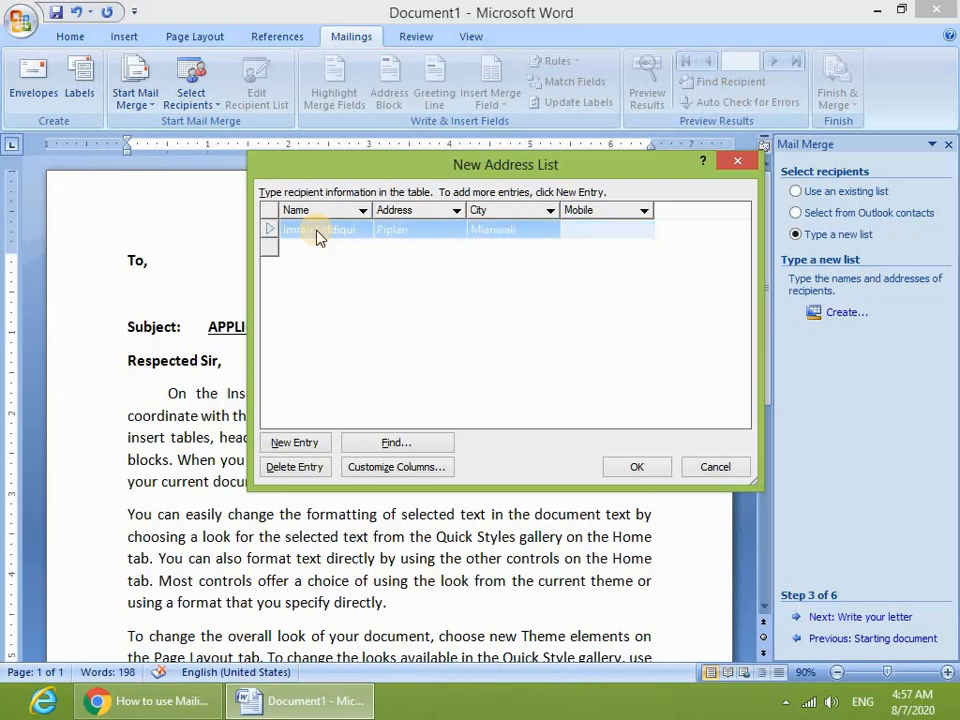
{"action": "left_click", "coordinate": [358, 264]}
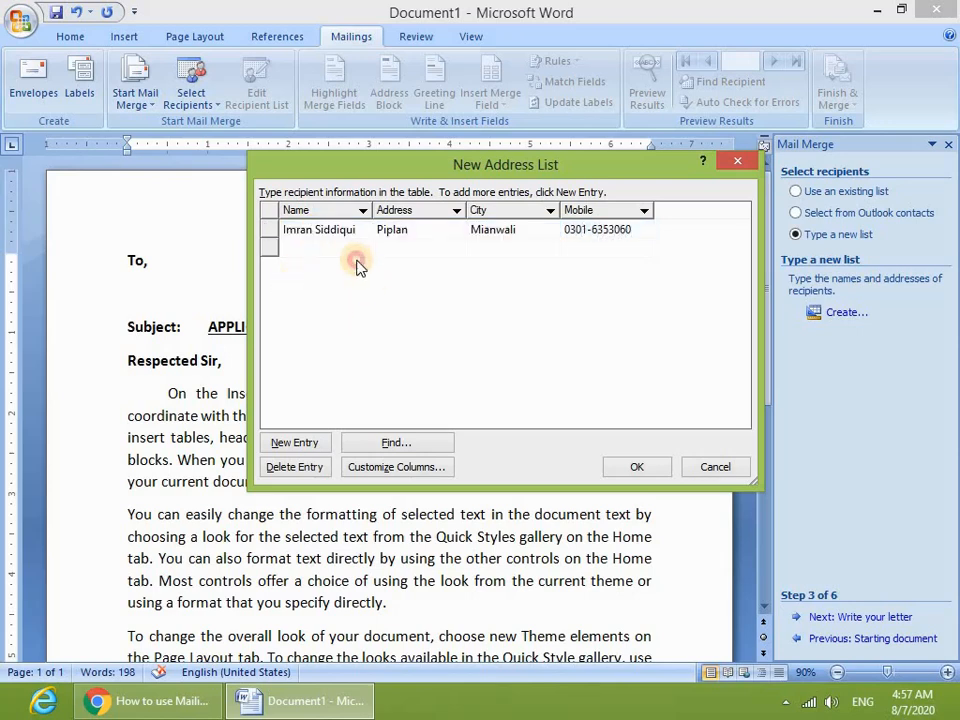
- Enter a second recipient's name, address, city and mobile number
{"action": "left_click", "coordinate": [321, 246]}
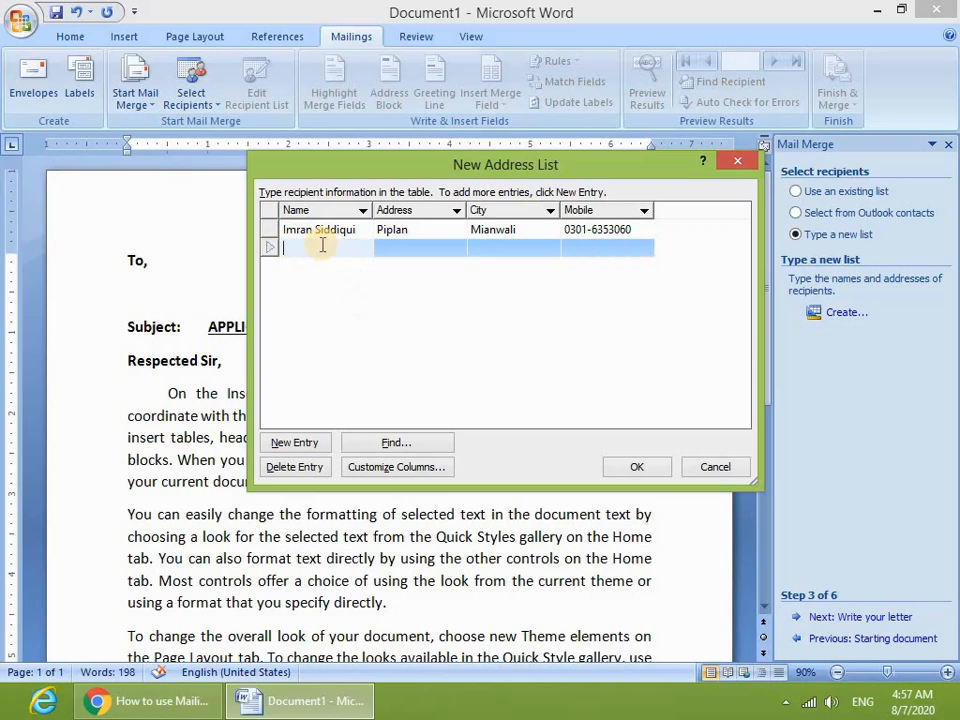
{"action": "key", "text": "Tab"}
{"action": "type", "text": "Piplan"}
{"action": "key", "text": "Tab"}
{"action": "type", "text": "Mia"}
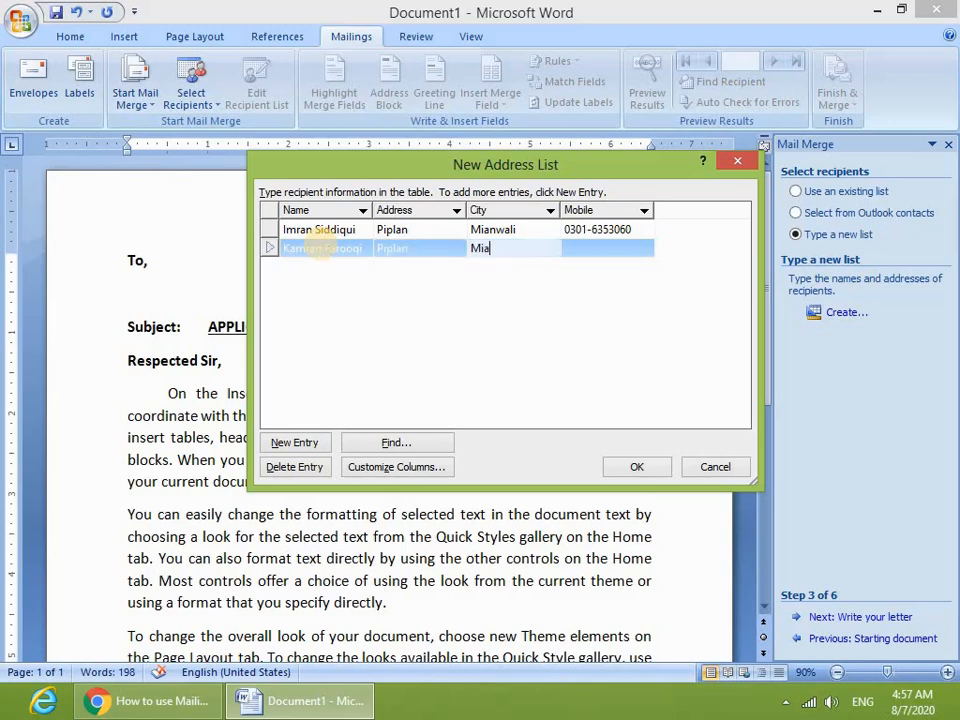
{"action": "type", "text": "nwali"}
{"action": "key", "text": "Tab"}
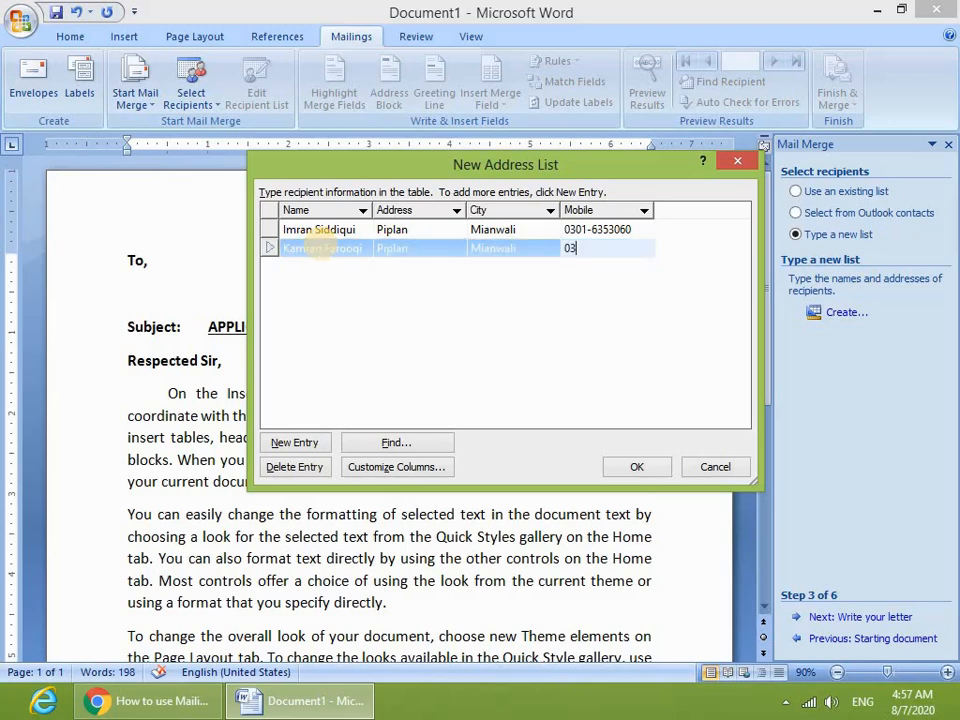
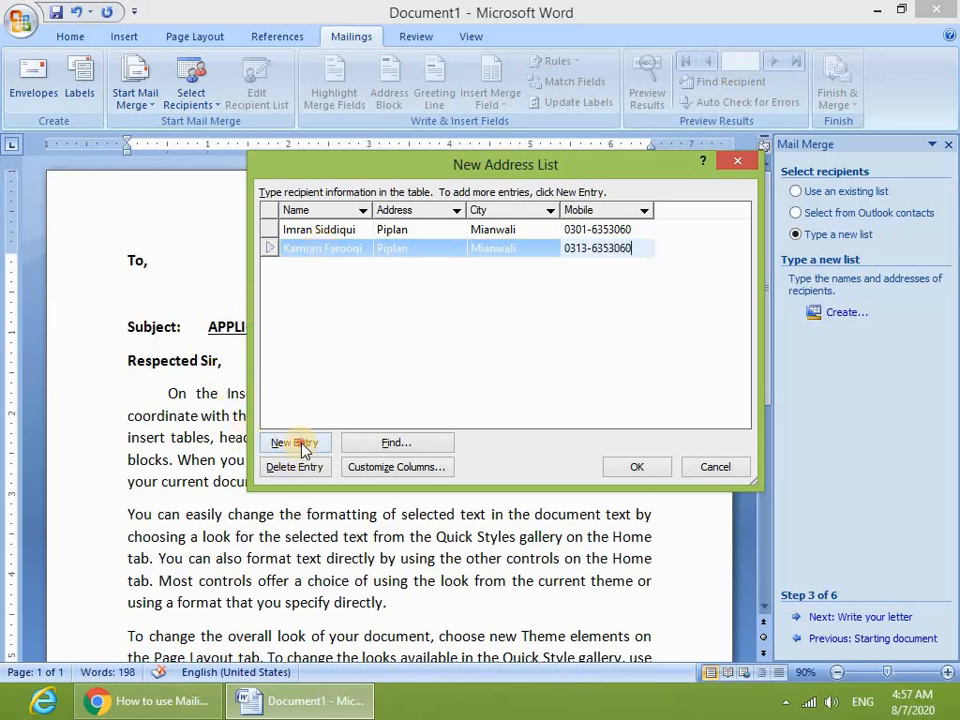
- Add a third recipient row with name, address, city and mobile number
{"action": "left_click", "coordinate": [305, 445]}
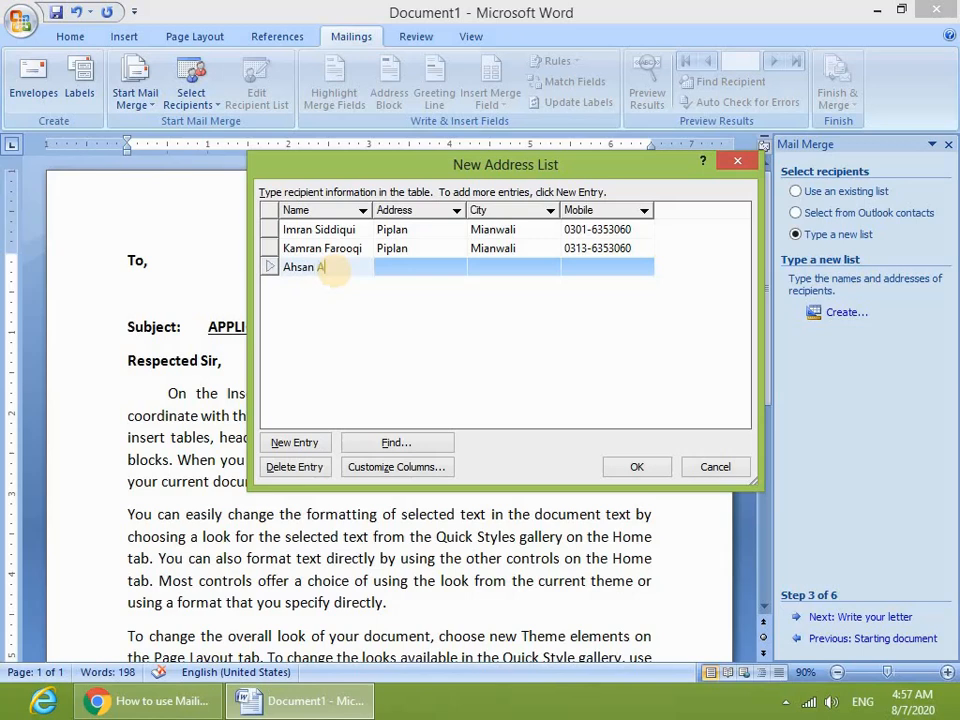
{"action": "key", "text": "Tab"}
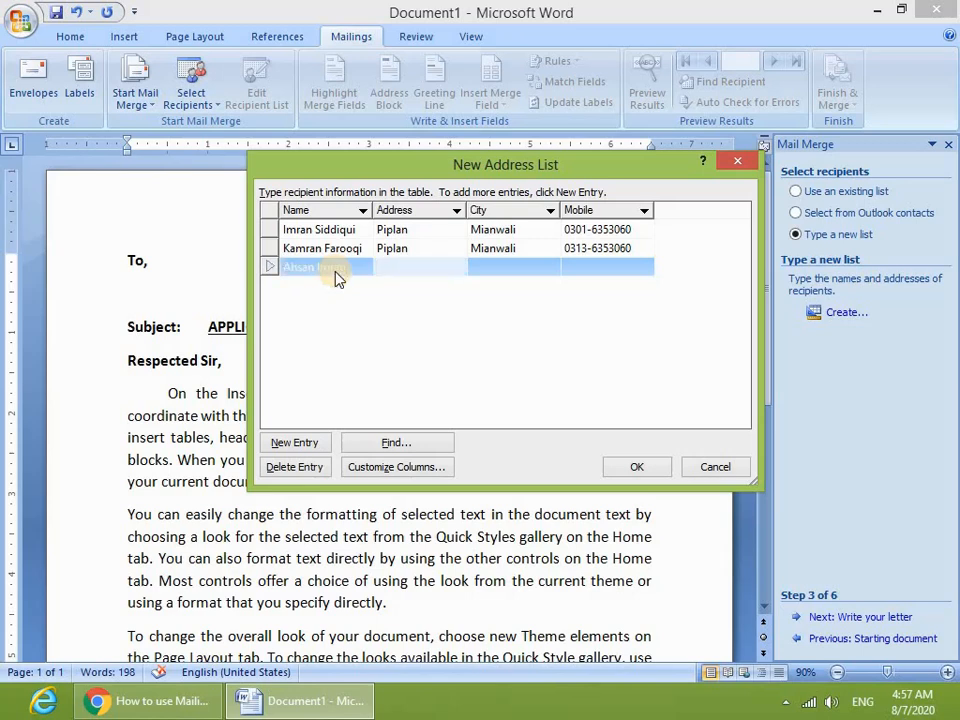
{"action": "type", "text": "Mianwali"}
{"action": "key", "text": "Tab"}
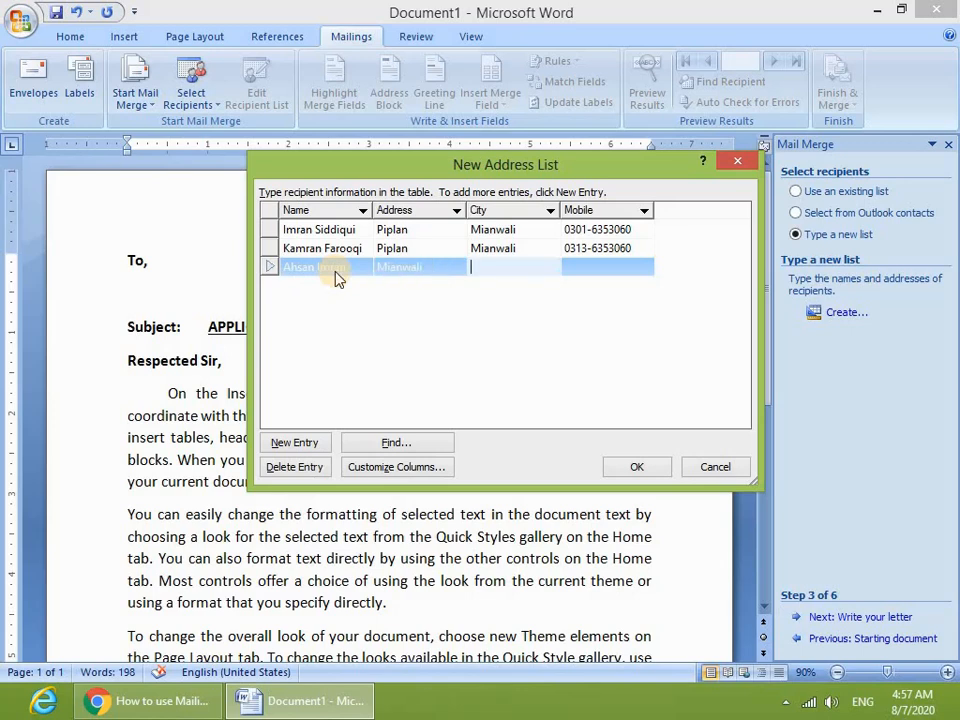
{"action": "type", "text": "Mianwali"}
{"action": "key", "text": "Tab"}
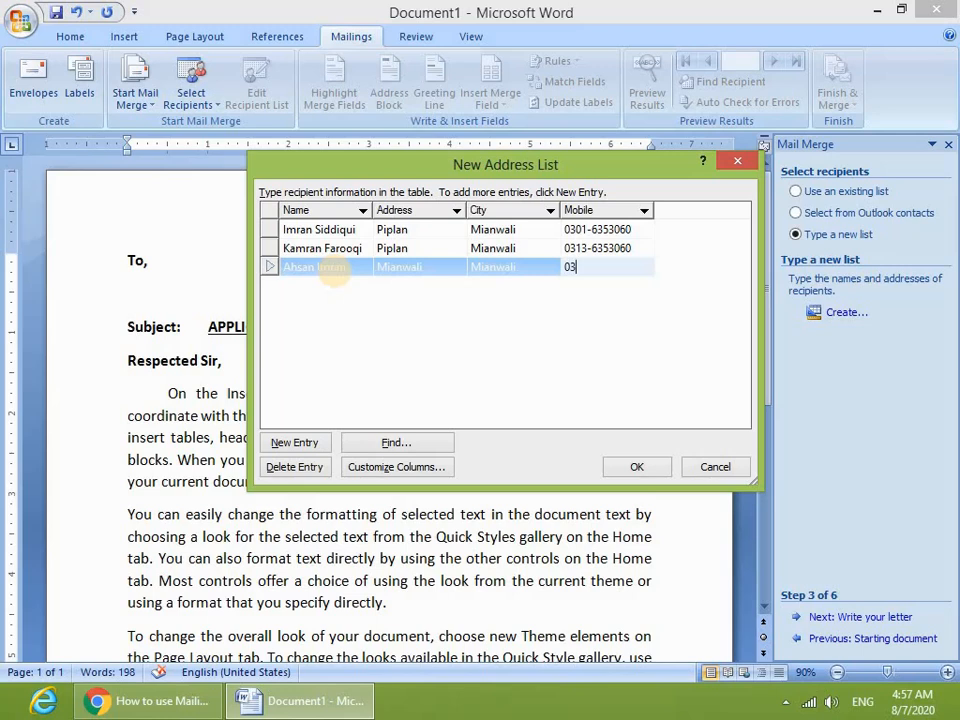
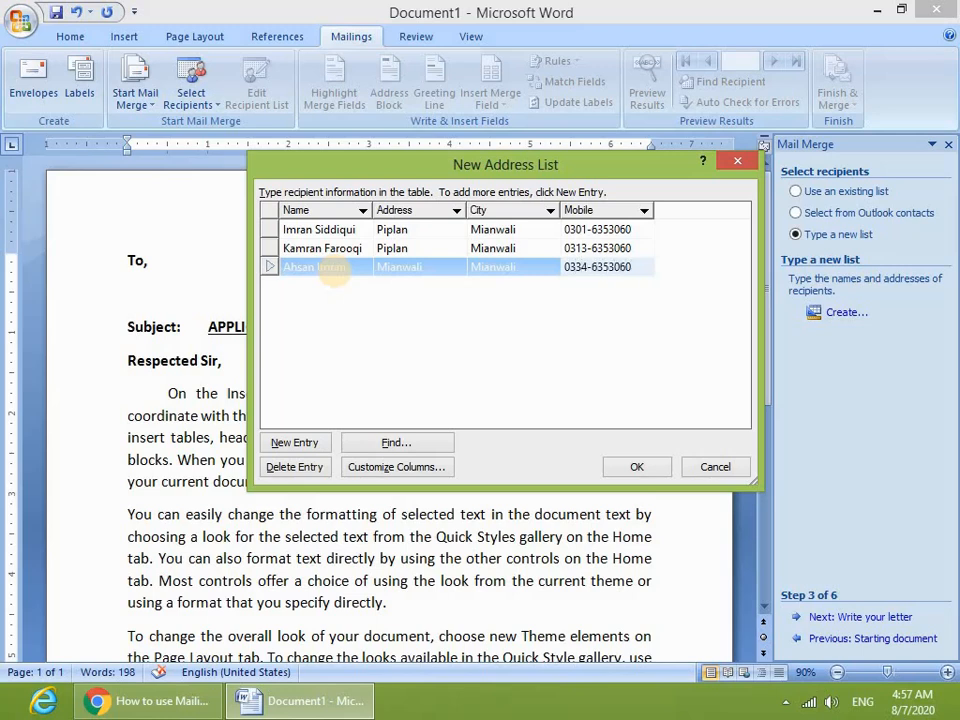
- Add a fourth recipient row with name, address, city and mobile number
{"action": "left_click", "coordinate": [280, 441]}
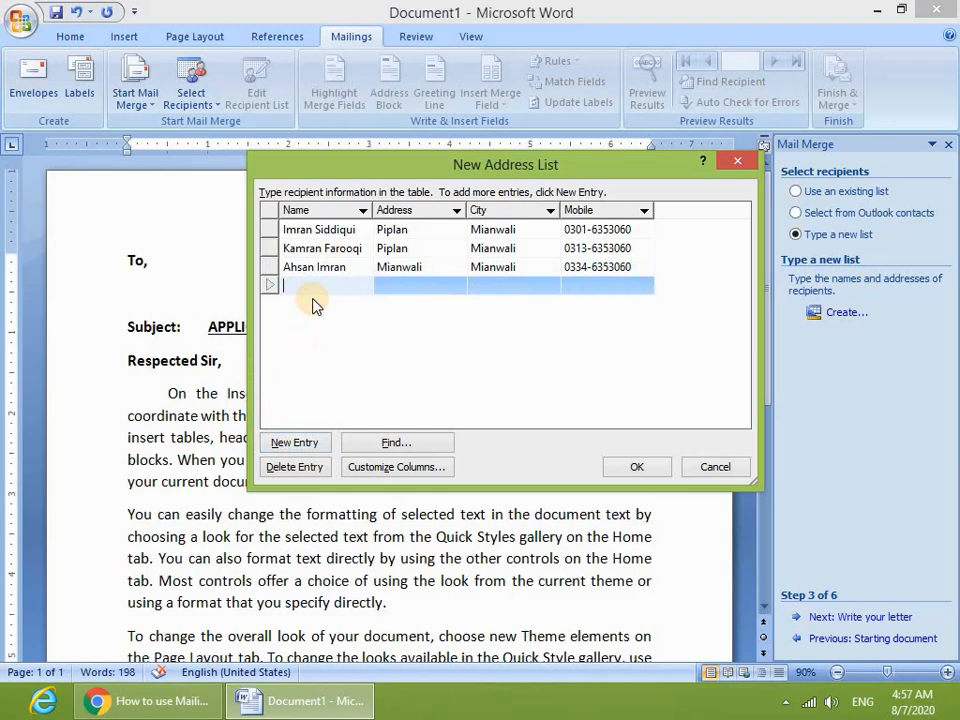
{"action": "key", "text": "Tab"}
{"action": "type", "text": "A"}
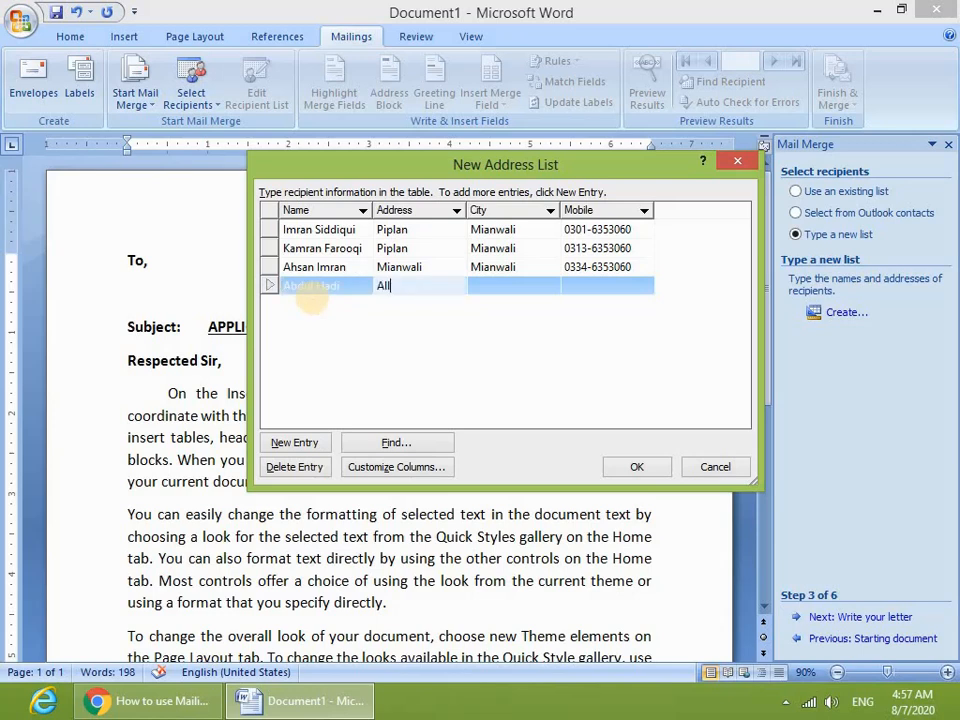
{"action": "key", "text": "Tab"}
{"action": "type", "text": "Pip"}
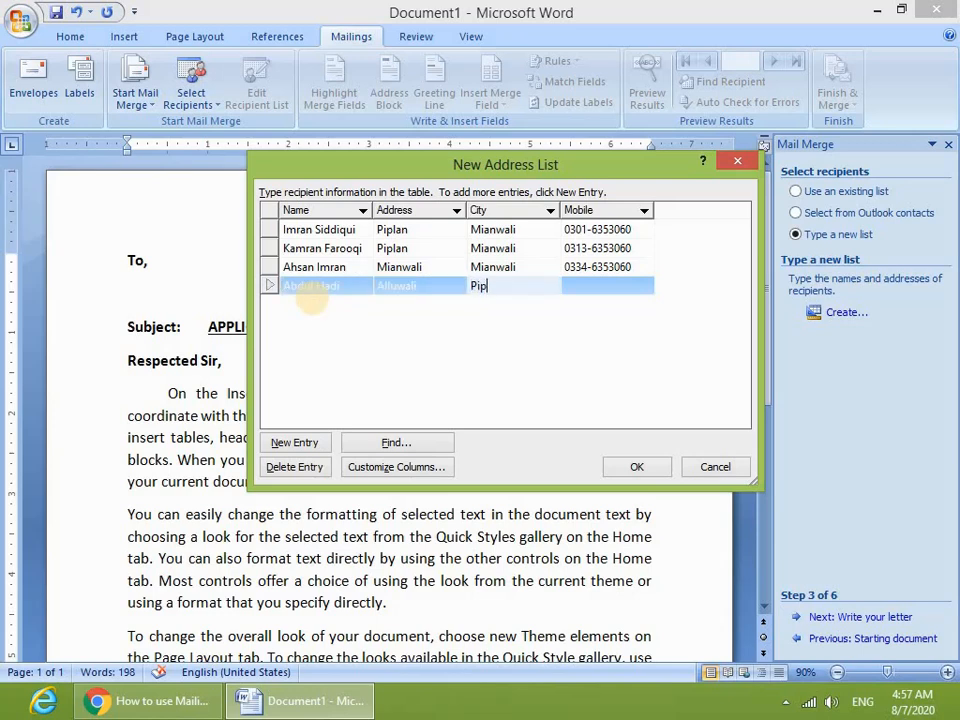
{"action": "type", "text": "lan"}
{"action": "key", "text": "Tab"}
{"action": "type", "text": "0"}
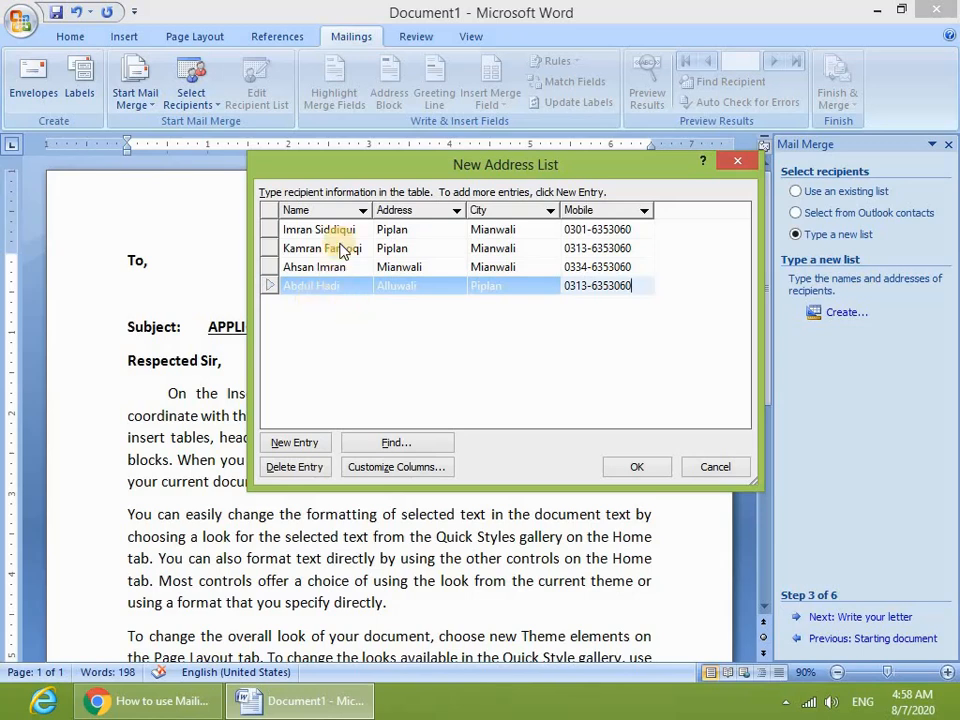
{"action": "left_click", "coordinate": [338, 312]}
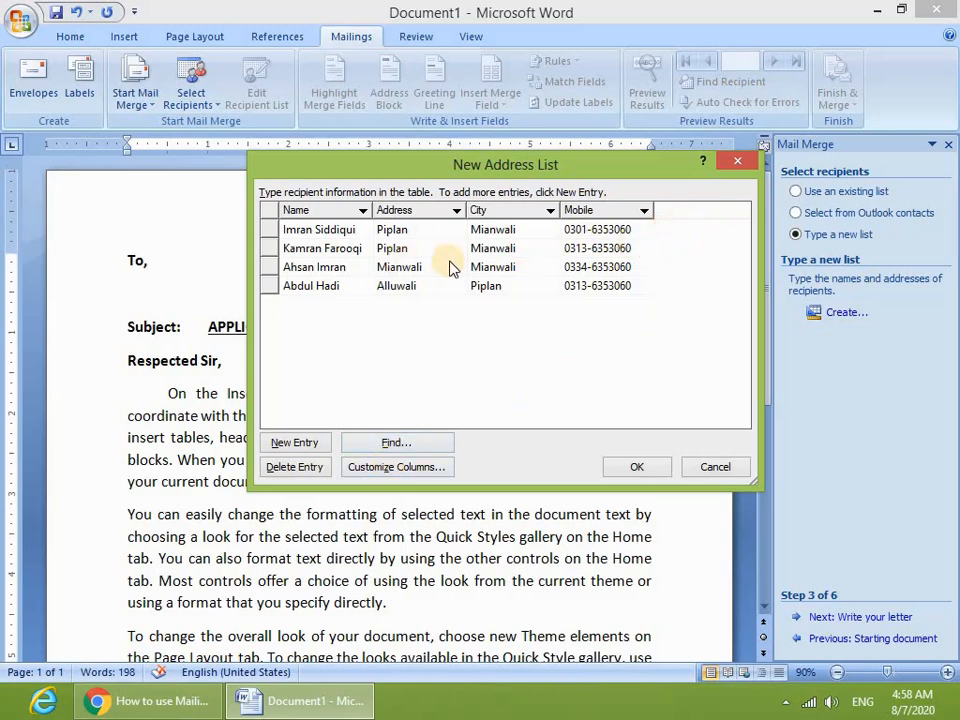
- Save the address list as 'Contact List' and accept its four recipients for the merge
{"action": "left_click", "coordinate": [638, 466]}
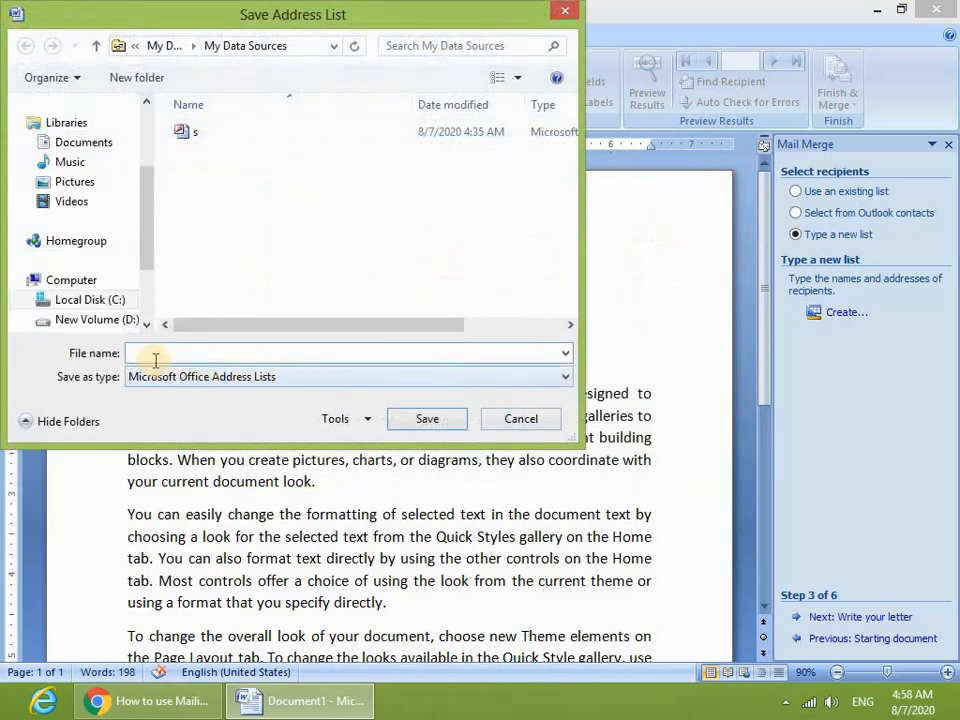
{"action": "left_click", "coordinate": [152, 353]}
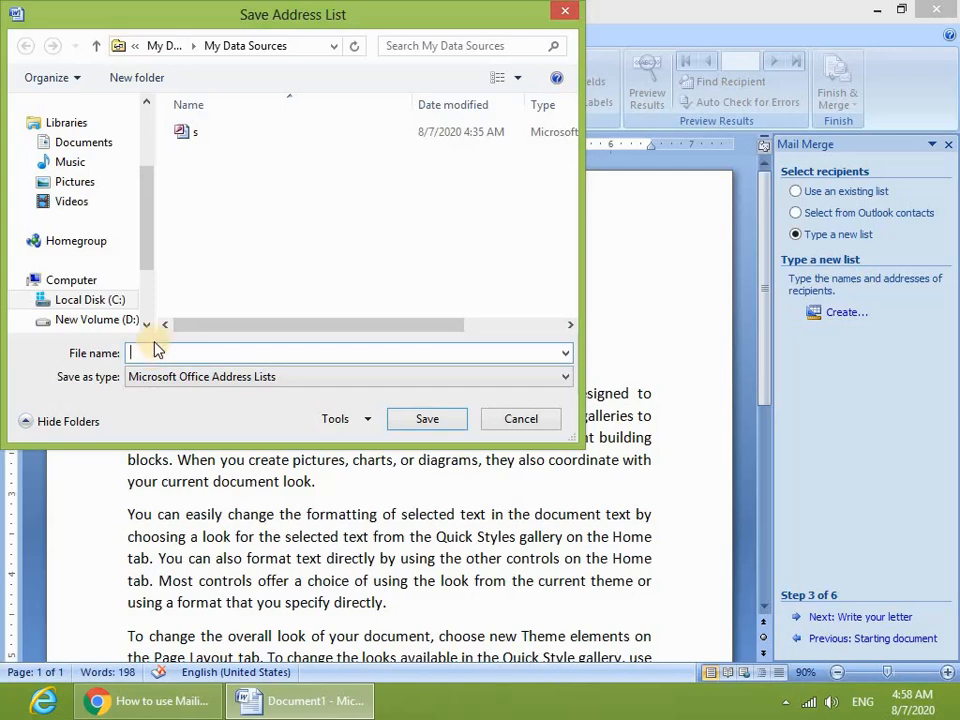
{"action": "type", "text": "Contact List"}
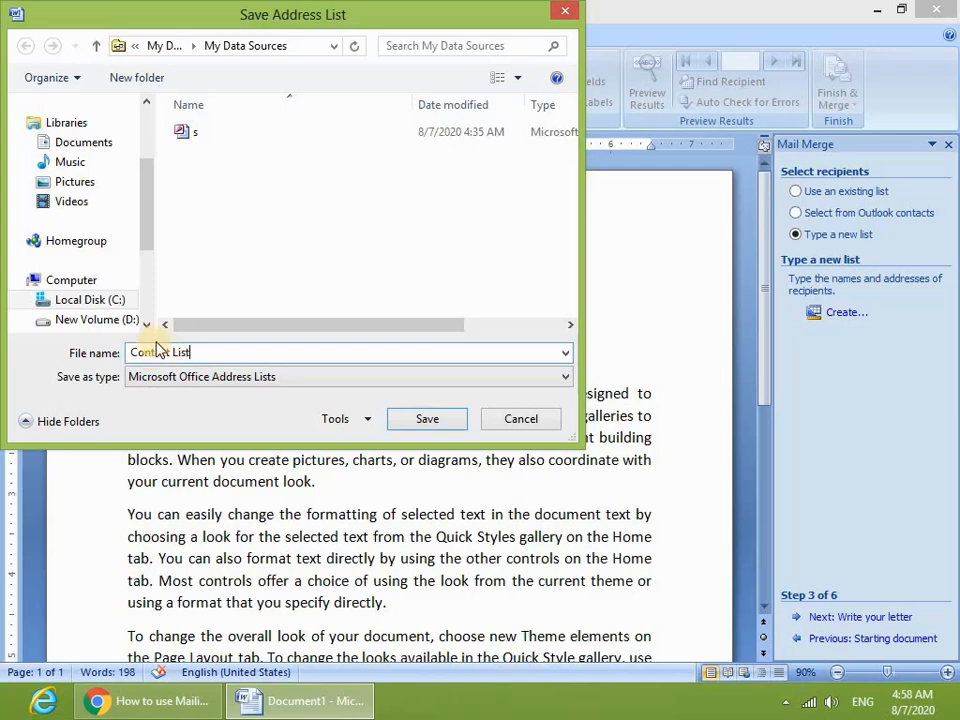
{"action": "left_click", "coordinate": [427, 419]}
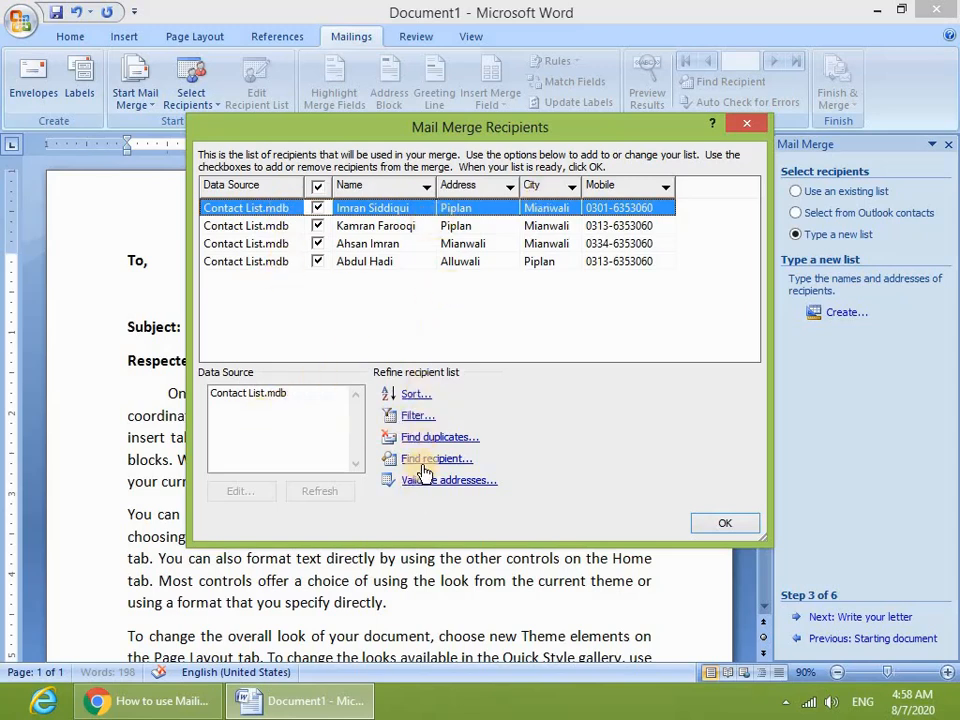
{"action": "left_click", "coordinate": [726, 526]}
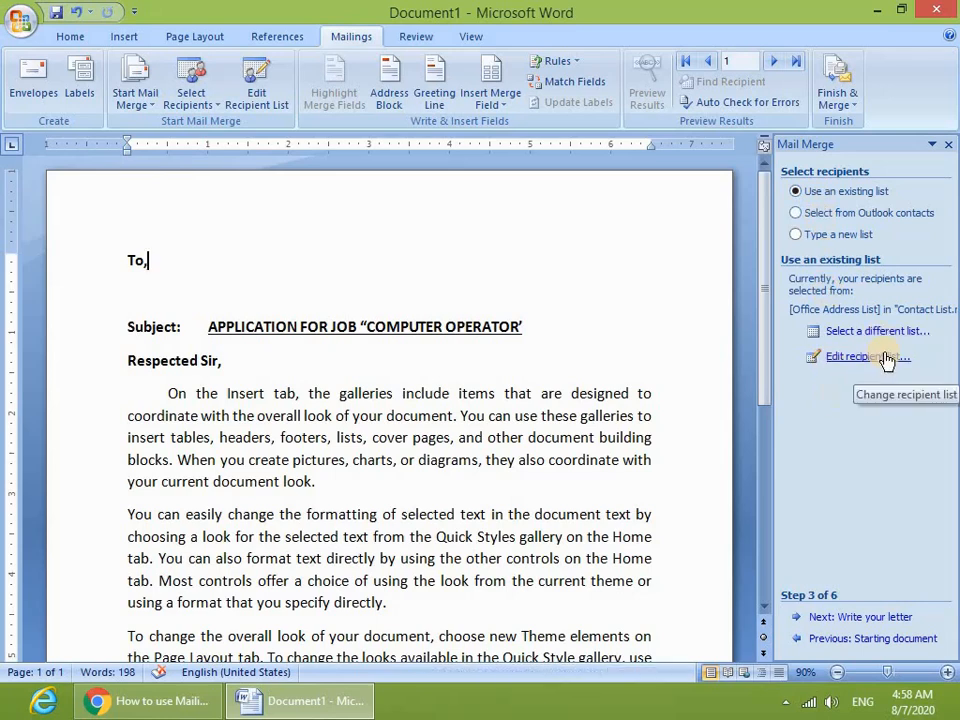
- Move to step 4, add a blank line under To, and insert the Name merge field
{"action": "left_click", "coordinate": [862, 618]}
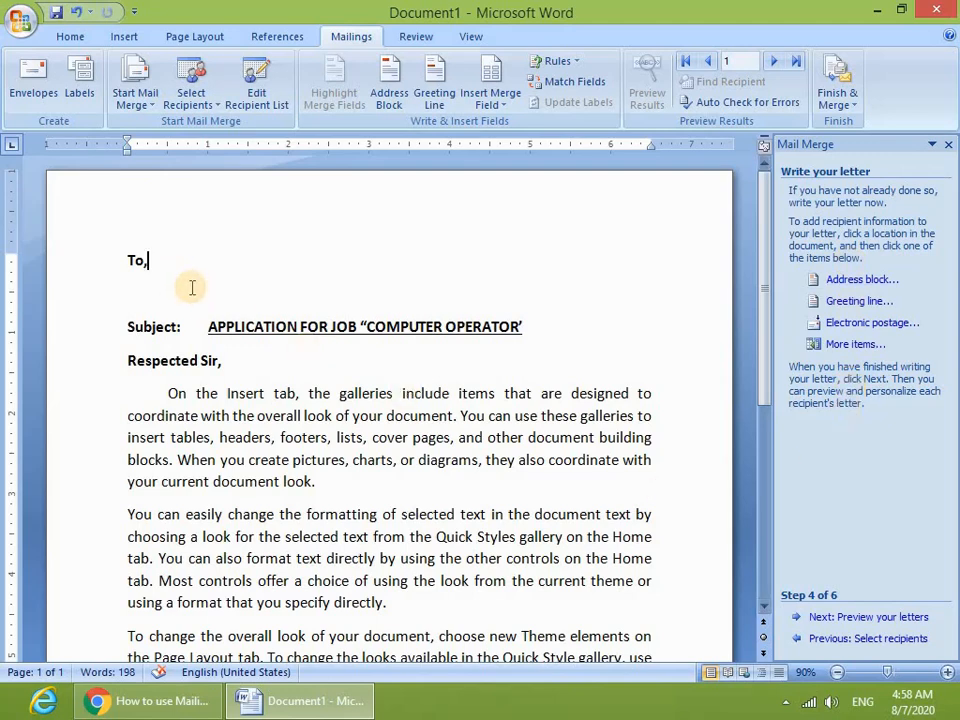
{"action": "key", "text": "Return"}
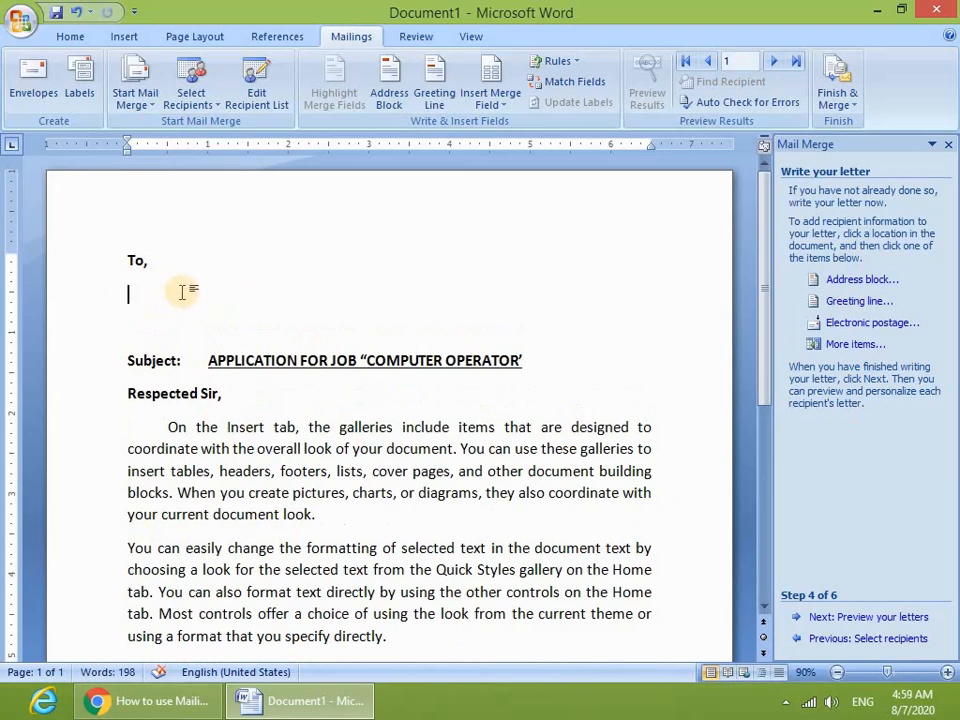
{"action": "left_click", "coordinate": [853, 345]}
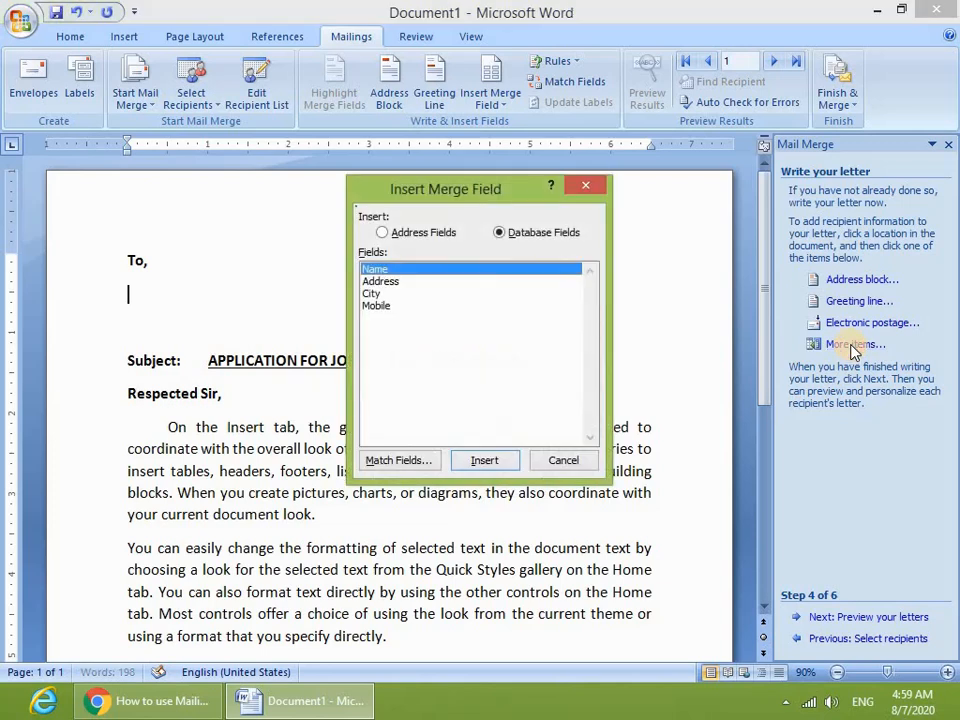
{"action": "left_click_drag", "start_coordinate": [446, 189], "coordinate": [570, 189]}
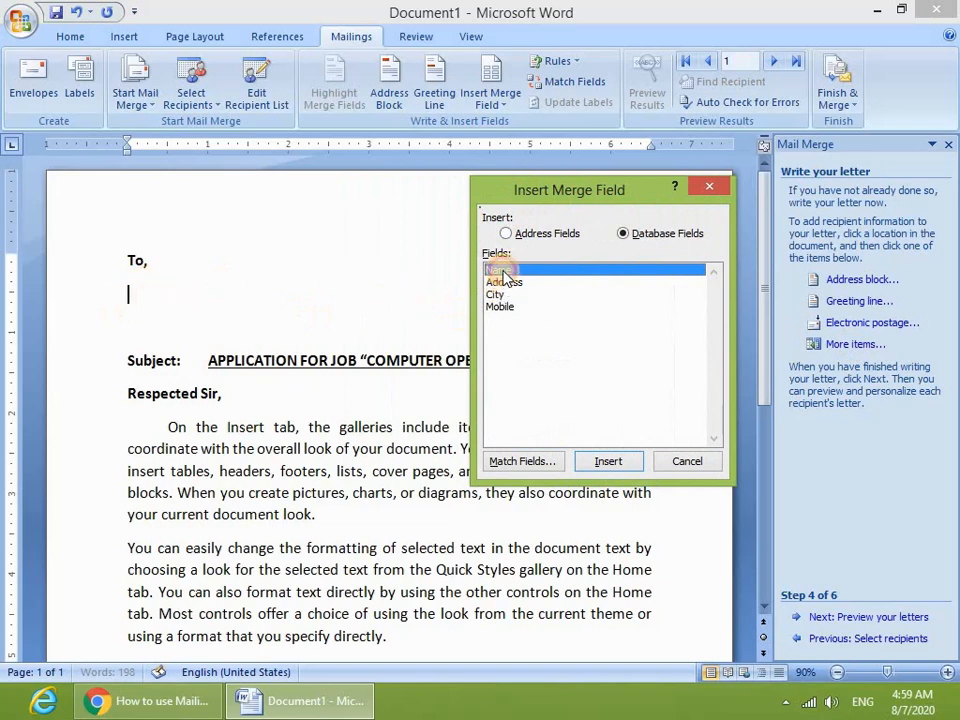
{"action": "left_click", "coordinate": [609, 461]}
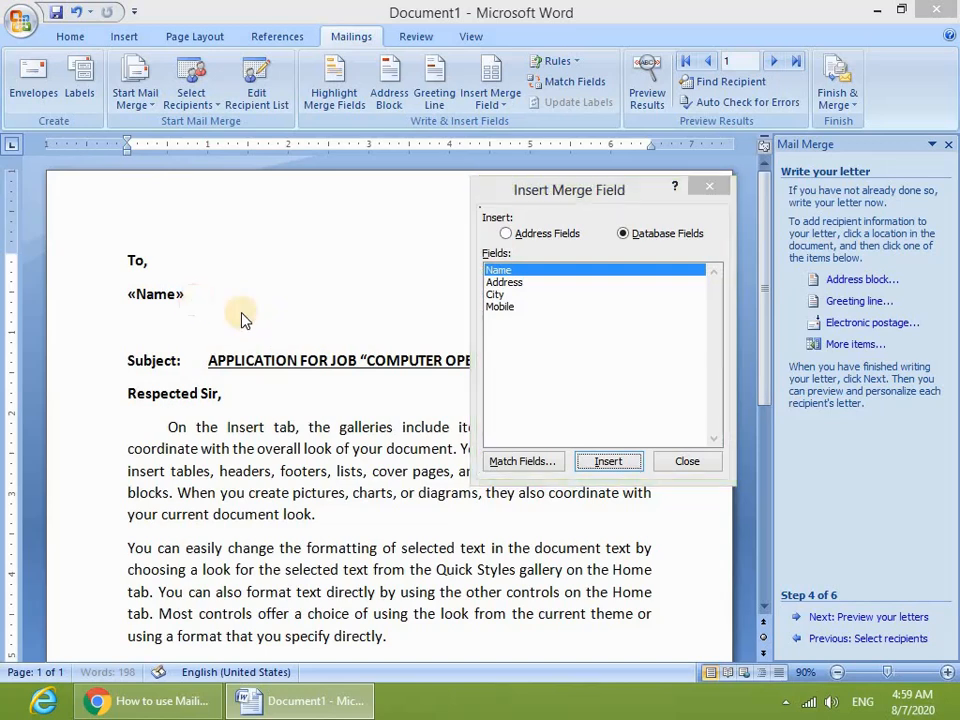
- Insert the Address, City and Mobile merge fields after Name
{"action": "left_click", "coordinate": [521, 286]}
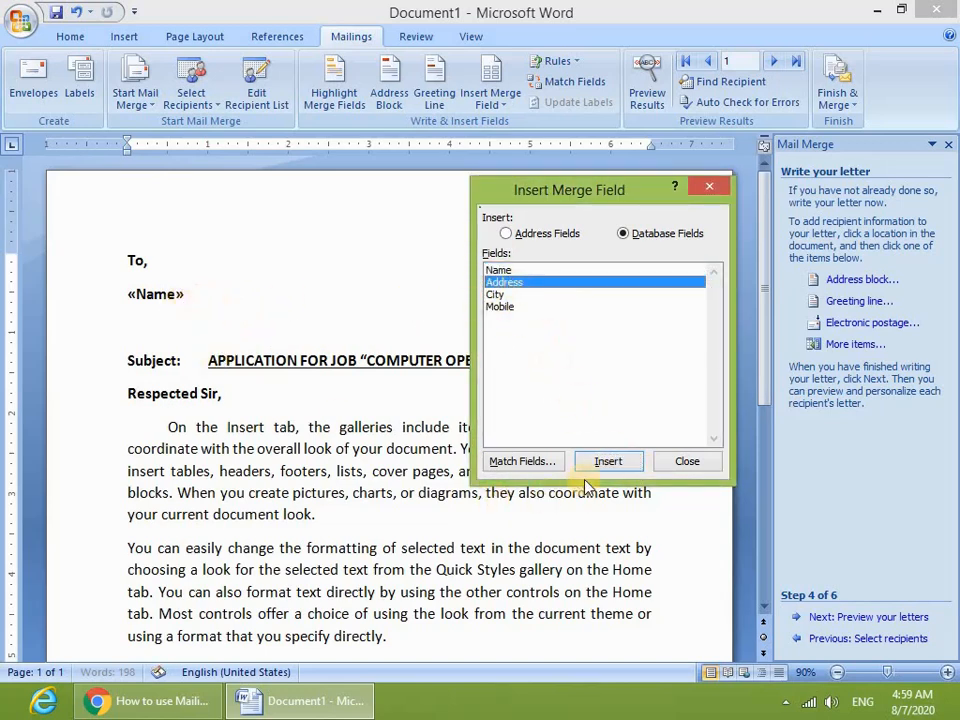
{"action": "left_click", "coordinate": [607, 465]}
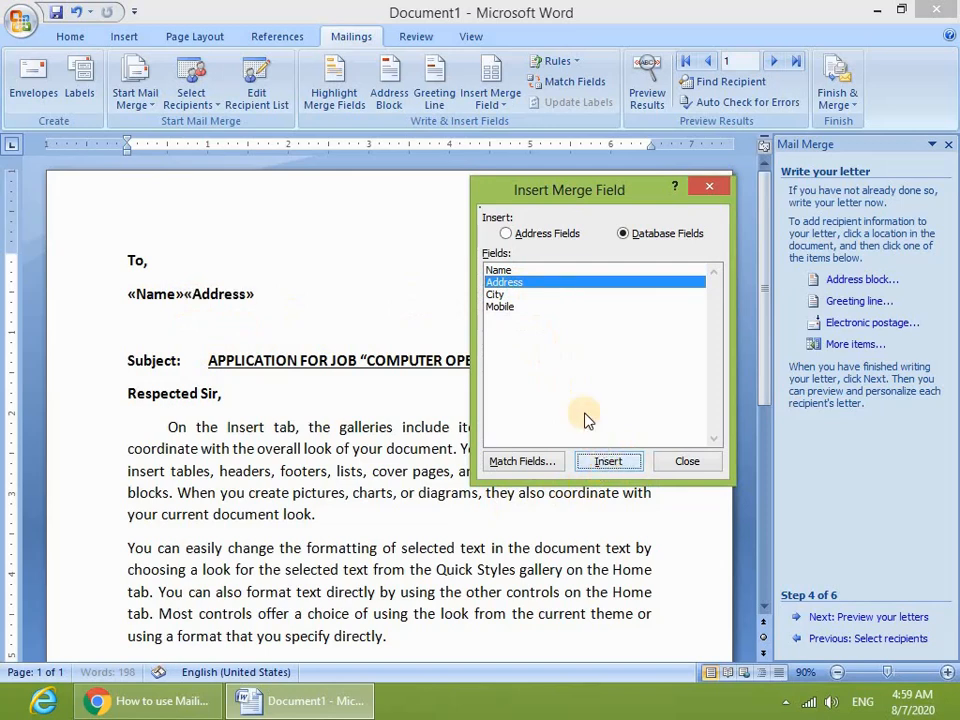
{"action": "left_click", "coordinate": [500, 295]}
{"action": "left_click", "coordinate": [607, 461]}
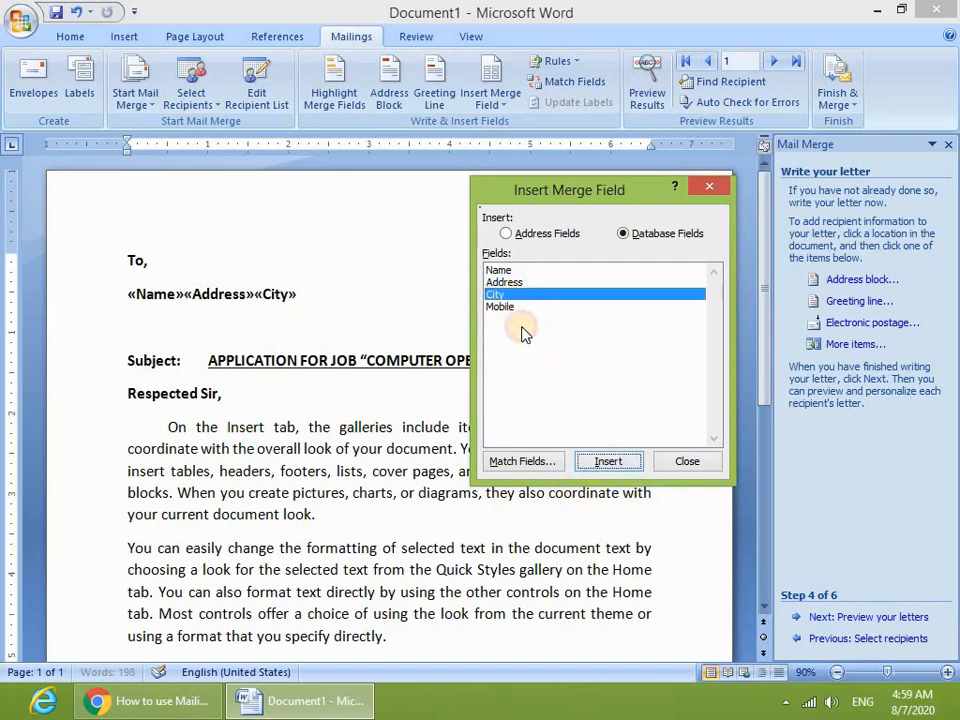
{"action": "left_click", "coordinate": [508, 307]}
{"action": "left_click", "coordinate": [608, 461]}
{"action": "left_click", "coordinate": [684, 463]}
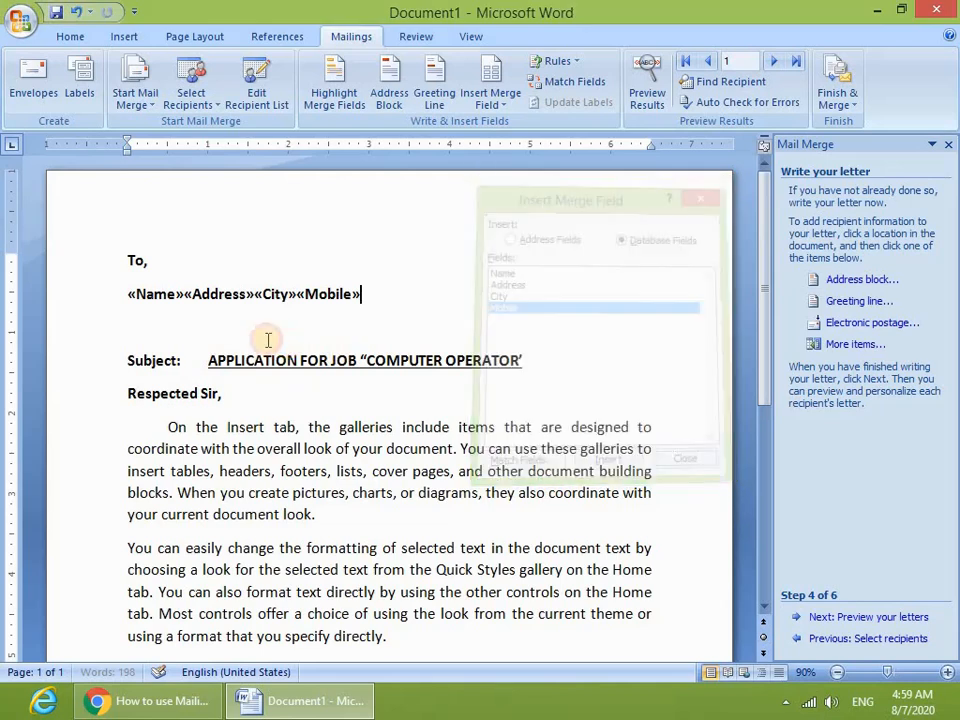
- Break Address, City and Mobile onto their own separate lines
{"action": "left_click", "coordinate": [186, 297]}
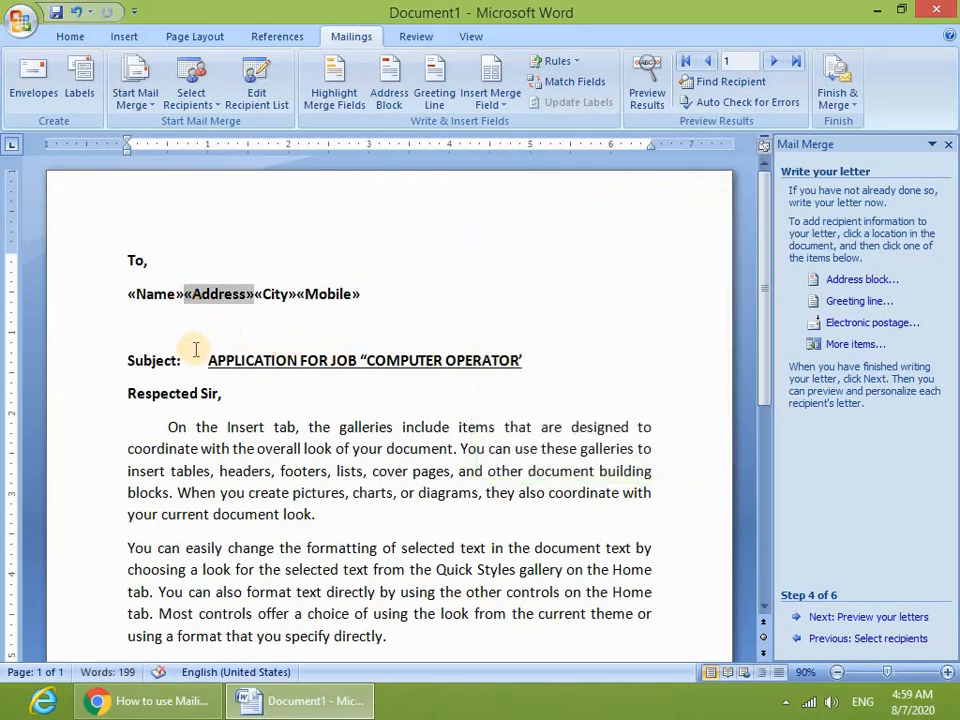
{"action": "key", "text": "Return"}
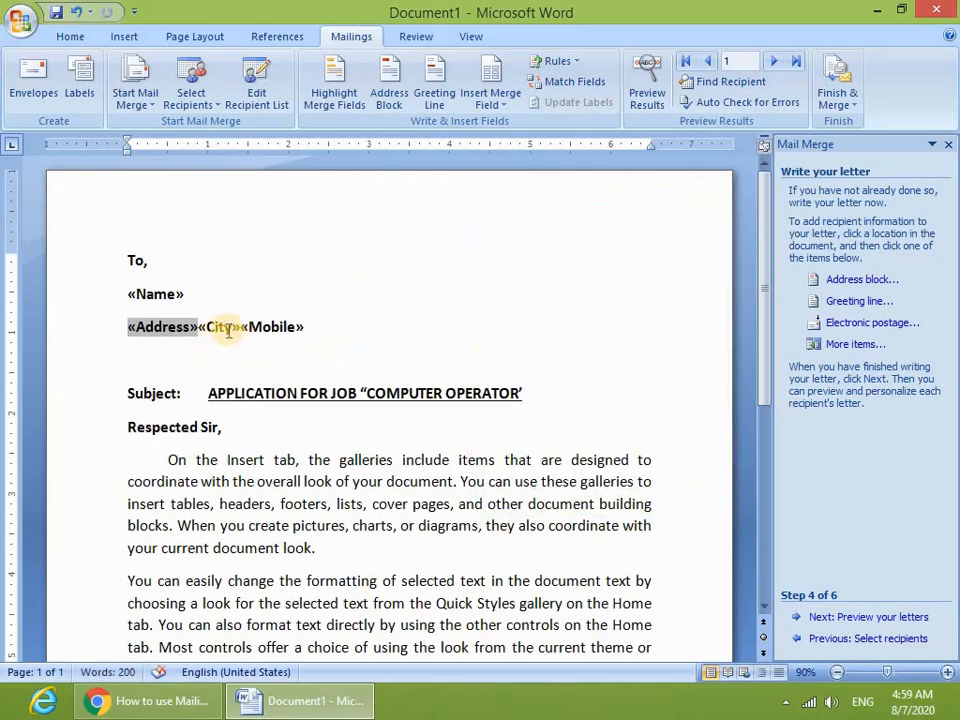
{"action": "left_click", "coordinate": [201, 330]}
{"action": "key", "text": "Return"}
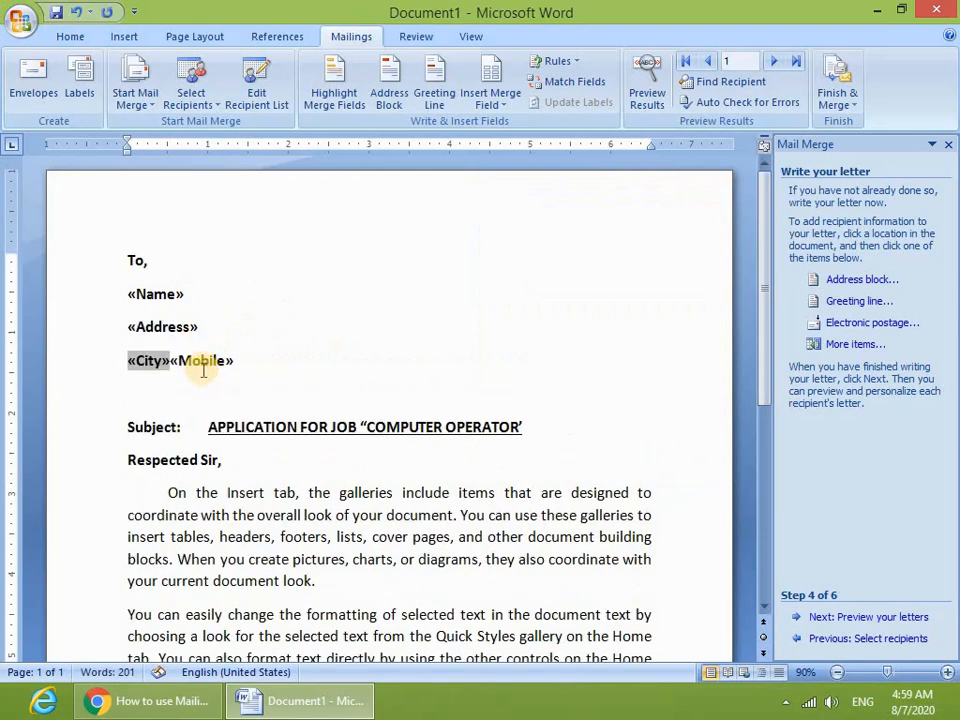
{"action": "left_click", "coordinate": [172, 361]}
{"action": "key", "text": "Return"}
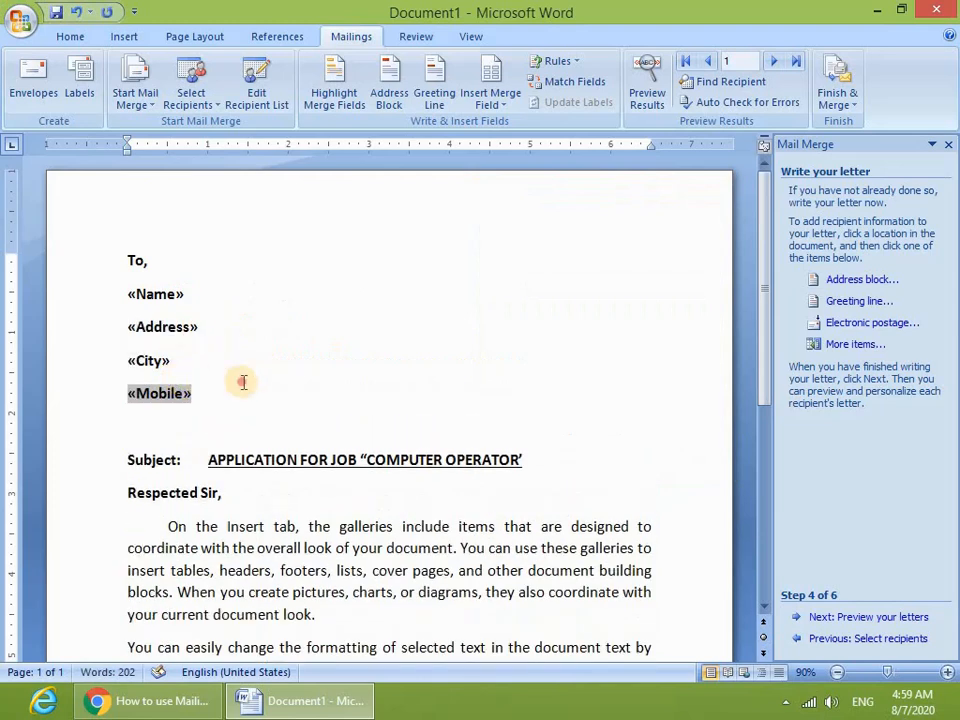
{"action": "left_click", "coordinate": [243, 382]}
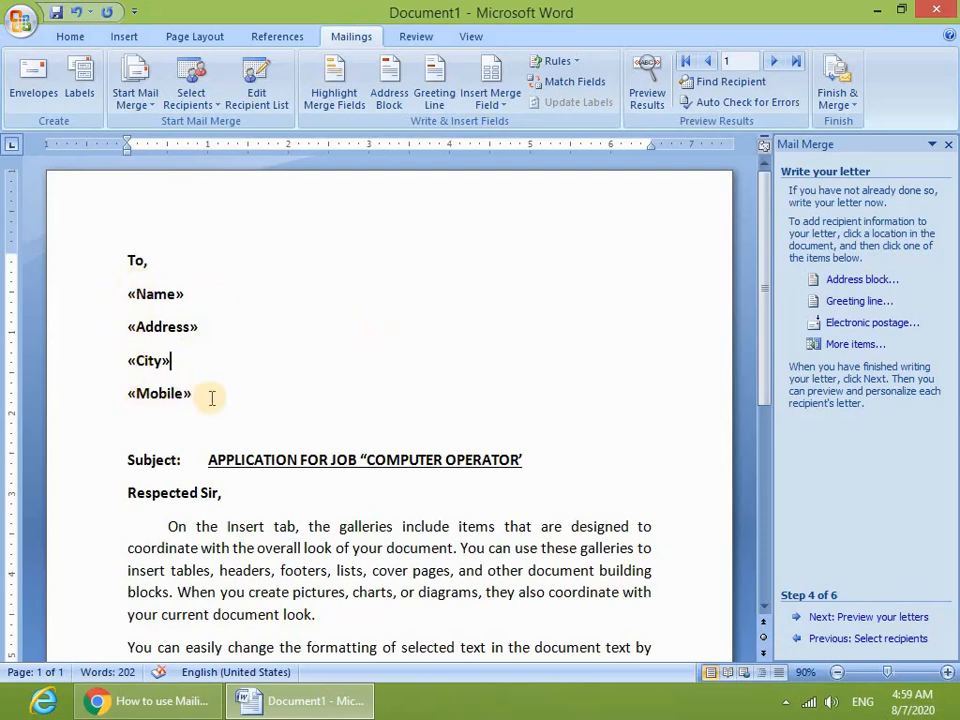
- Preview the letter, remove space after the address paragraphs, and indent the address lines
{"action": "scroll", "coordinate": [700, 500], "scroll_direction": "down", "scroll_amount": 1}
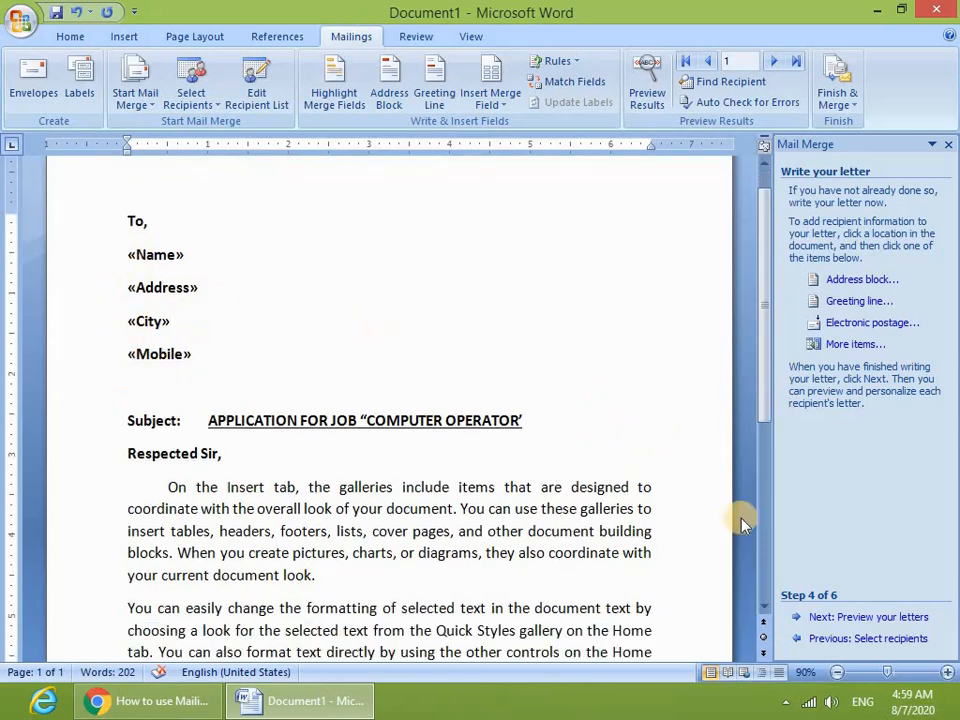
{"action": "left_click", "coordinate": [855, 618]}
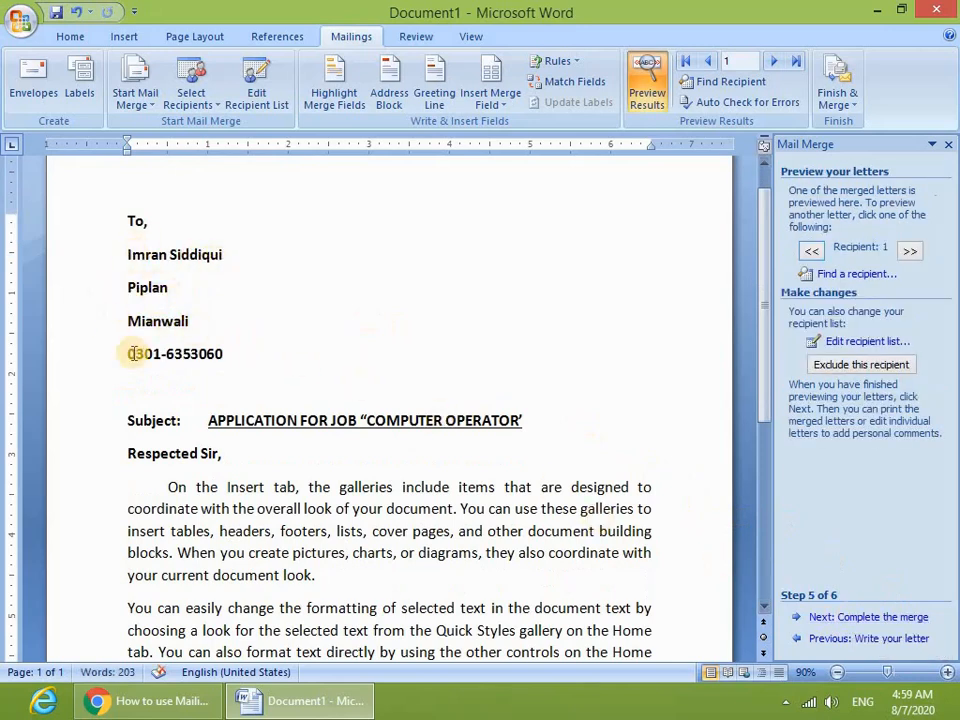
{"action": "left_click_drag", "start_coordinate": [226, 356], "coordinate": [118, 258]}
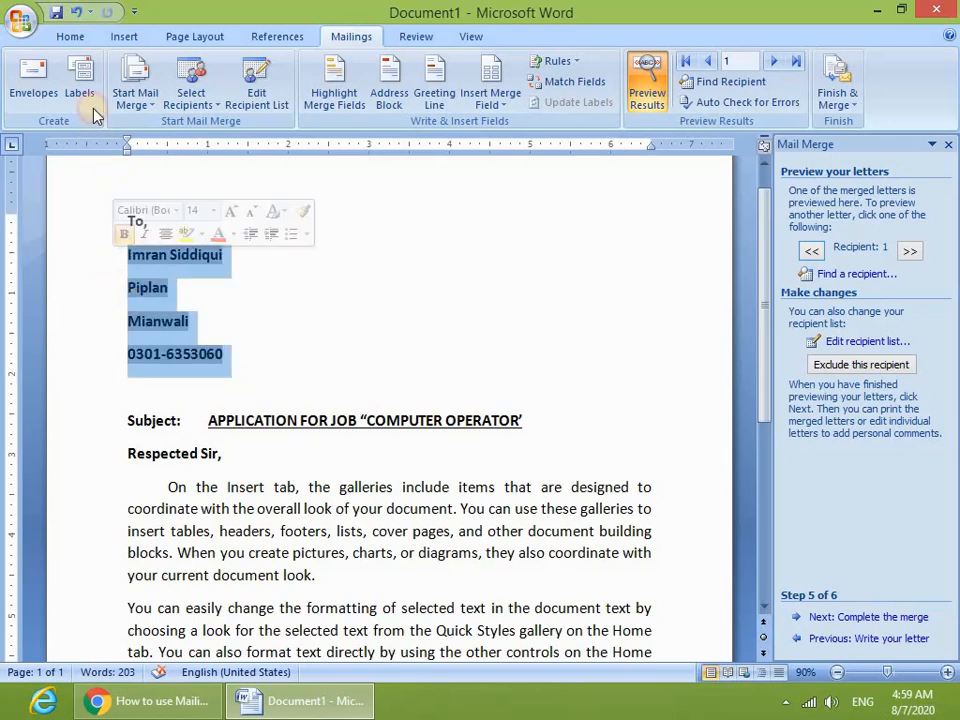
{"action": "left_click", "coordinate": [86, 40]}
{"action": "left_click", "coordinate": [440, 95]}
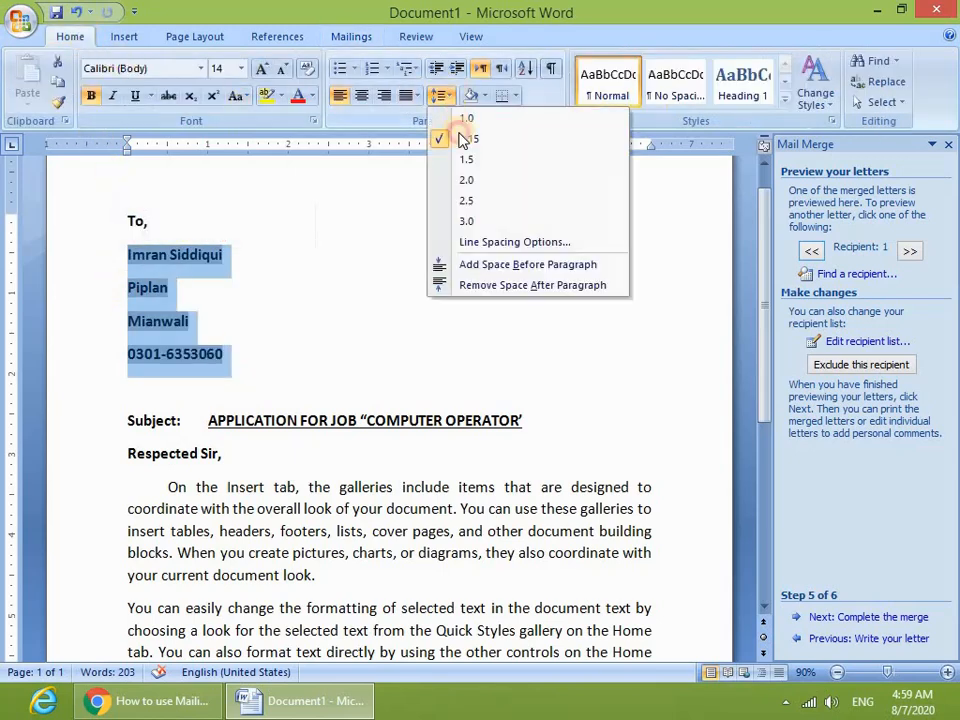
{"action": "left_click", "coordinate": [490, 285]}
{"action": "left_click", "coordinate": [336, 300]}
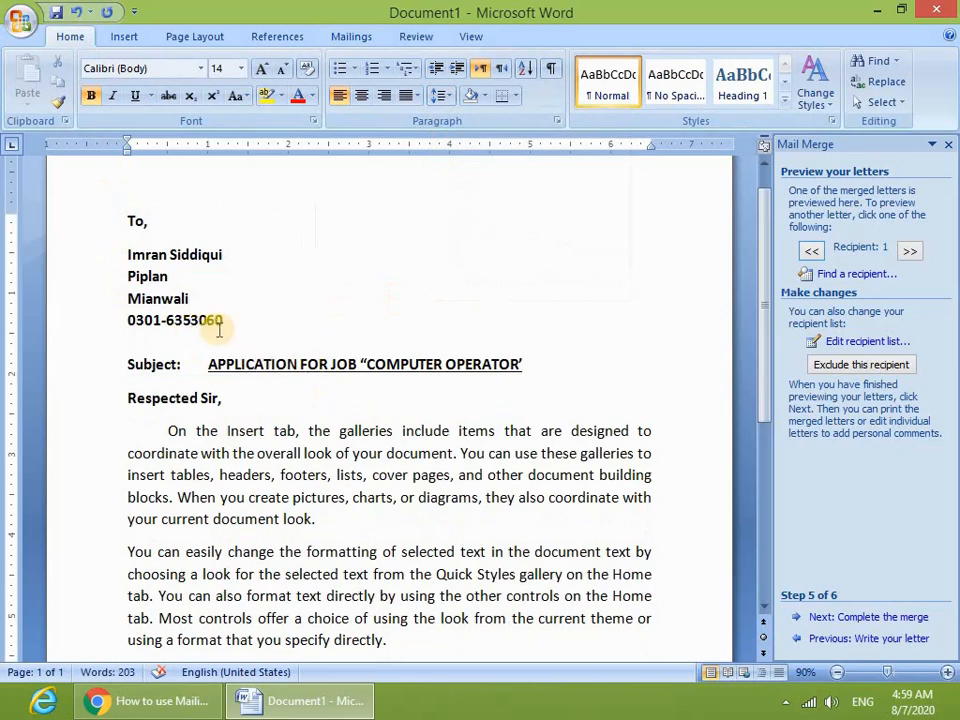
{"action": "left_click_drag", "start_coordinate": [218, 322], "coordinate": [124, 253]}
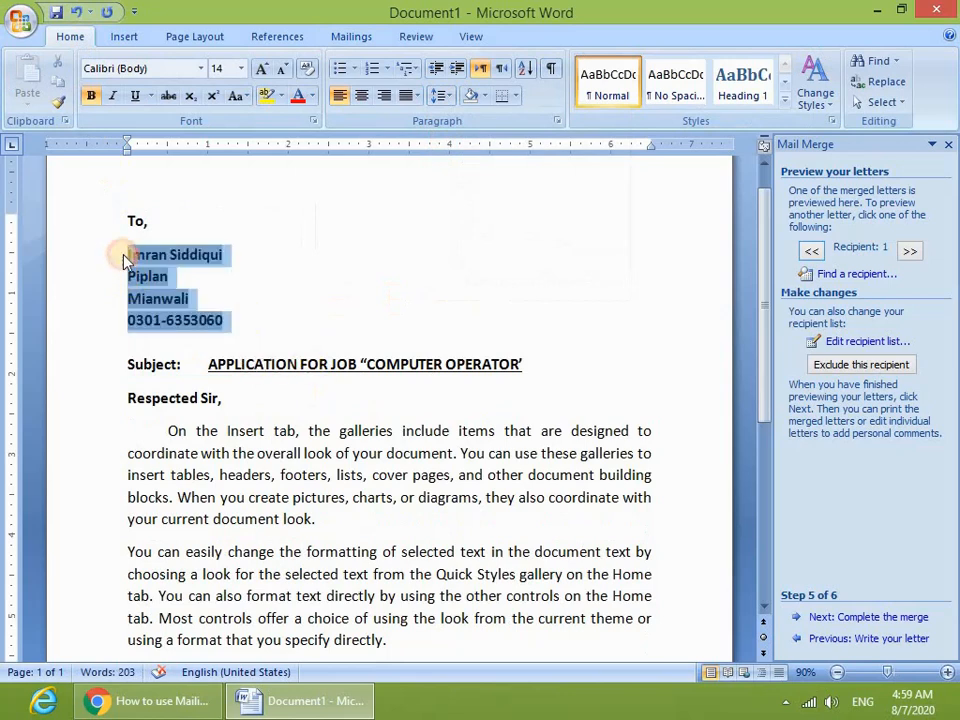
{"action": "left_click", "coordinate": [458, 68]}
{"action": "left_click", "coordinate": [446, 228]}
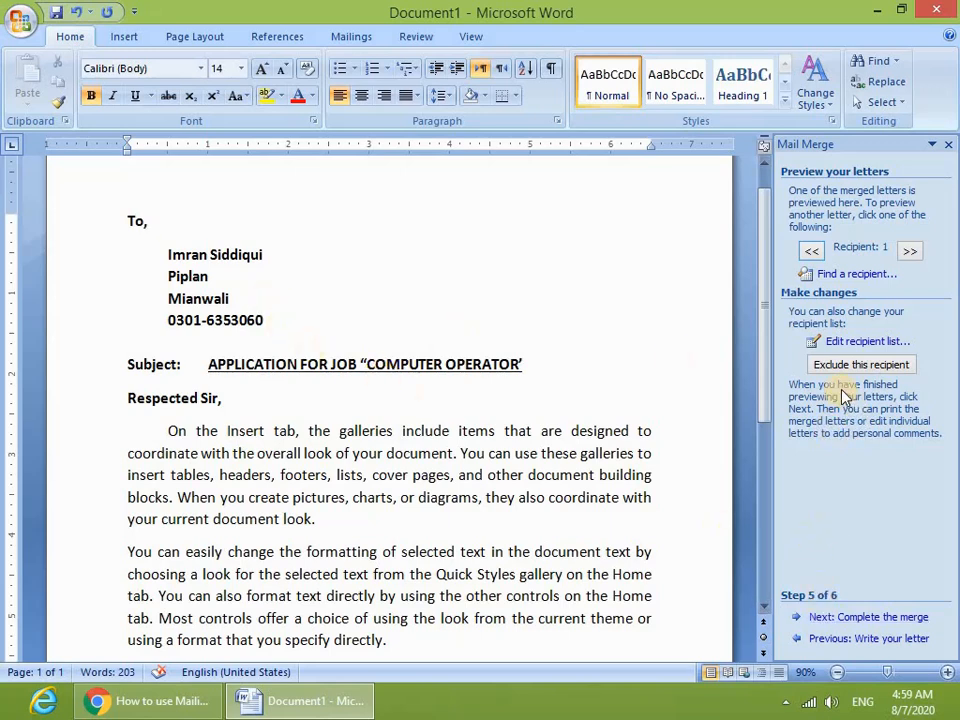
- Advance to step 6, Complete the merge, and review the letter text
{"action": "left_click", "coordinate": [862, 620]}
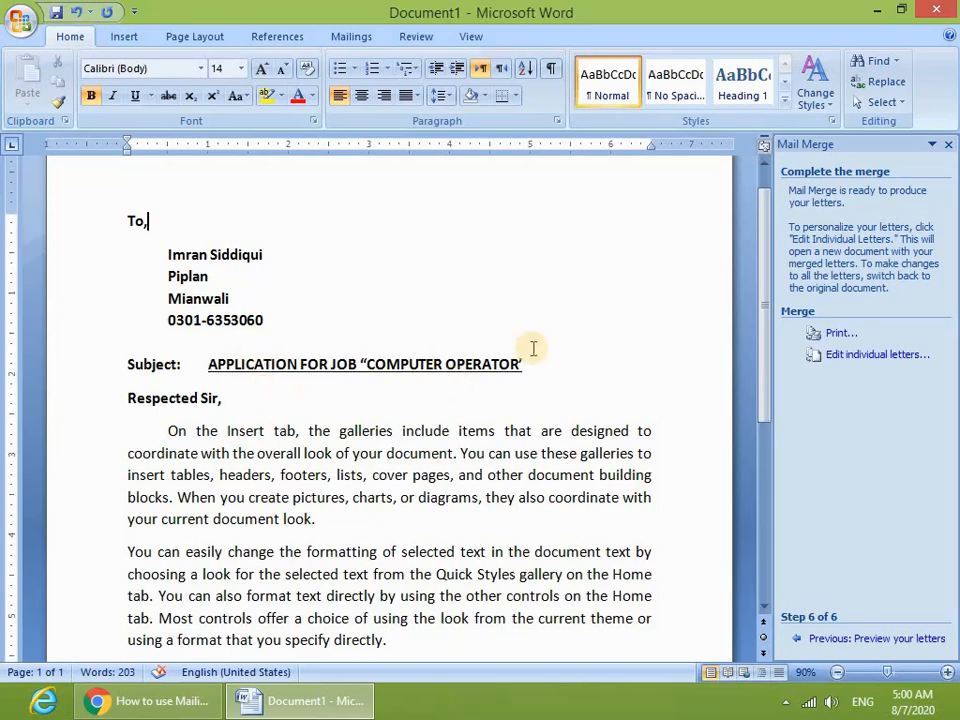
{"action": "mouse_move", "coordinate": [767, 249]}
{"action": "left_mouse_down"}
{"action": "mouse_move", "coordinate": [761, 199]}
{"action": "mouse_move", "coordinate": [731, 505]}
{"action": "mouse_move", "coordinate": [756, 236]}
{"action": "mouse_move", "coordinate": [759, 465]}
{"action": "mouse_move", "coordinate": [776, 278]}
{"action": "mouse_move", "coordinate": [754, 261]}
{"action": "mouse_move", "coordinate": [754, 294]}
{"action": "mouse_move", "coordinate": [748, 221]}
{"action": "mouse_move", "coordinate": [762, 211]}
{"action": "left_mouse_up"}
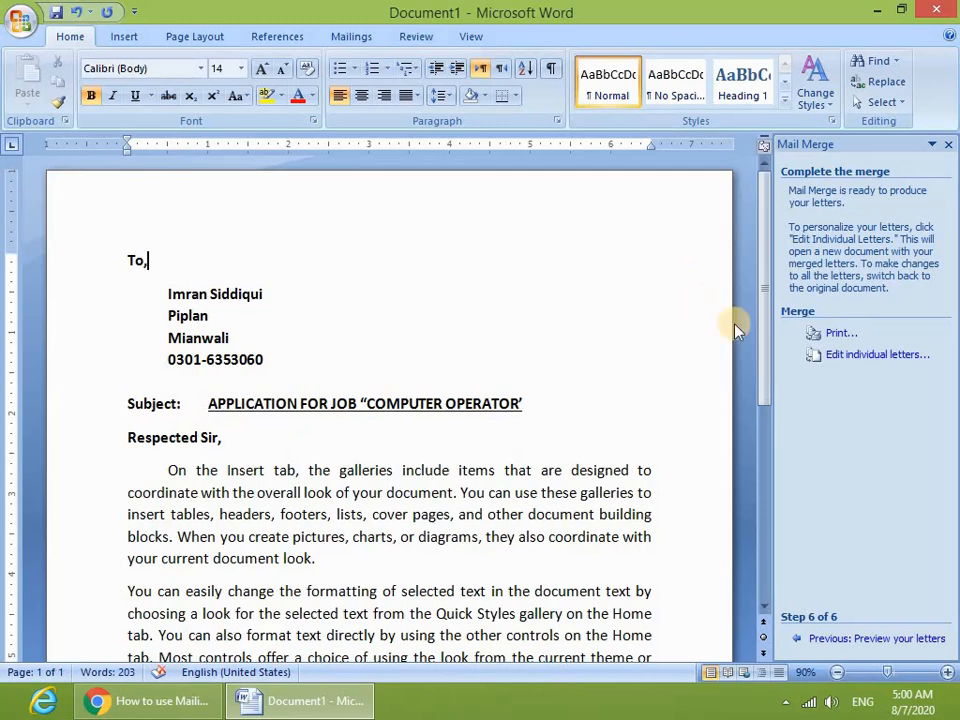
{"action": "scroll", "coordinate": [281, 343], "scroll_direction": "down", "scroll_amount": 1}
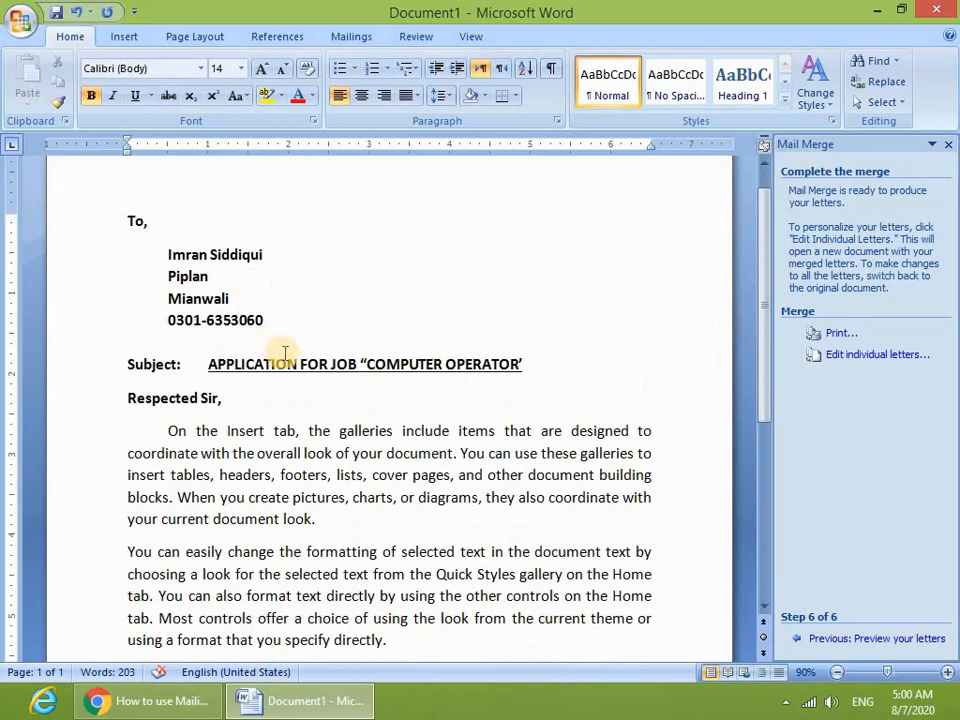
{"action": "left_click", "coordinate": [200, 220]}
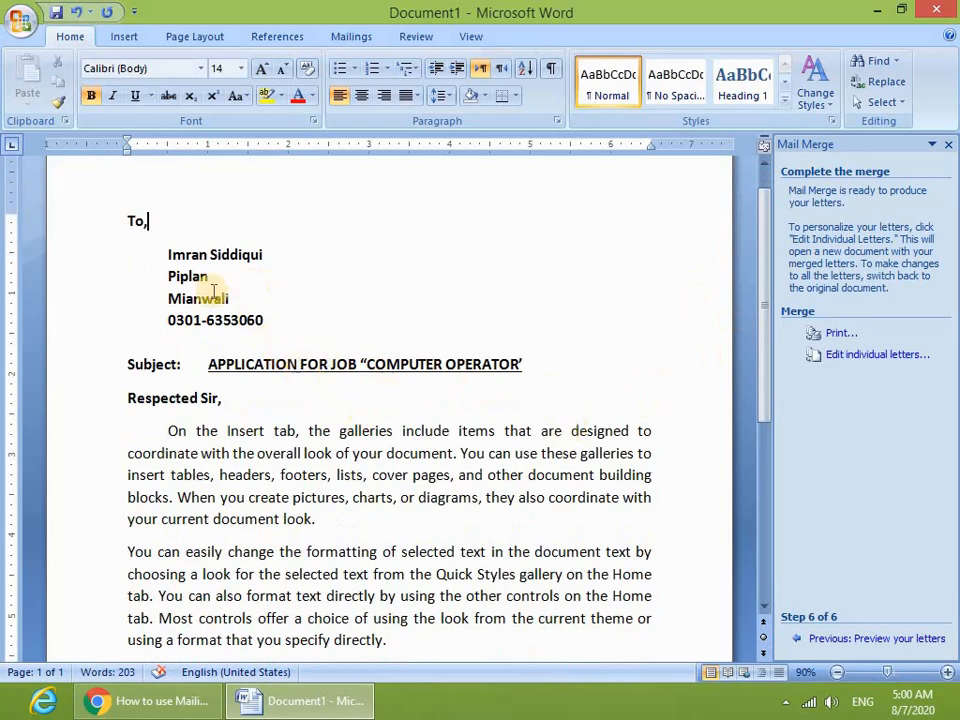
{"action": "left_click_drag", "start_coordinate": [86, 214], "coordinate": [432, 537]}
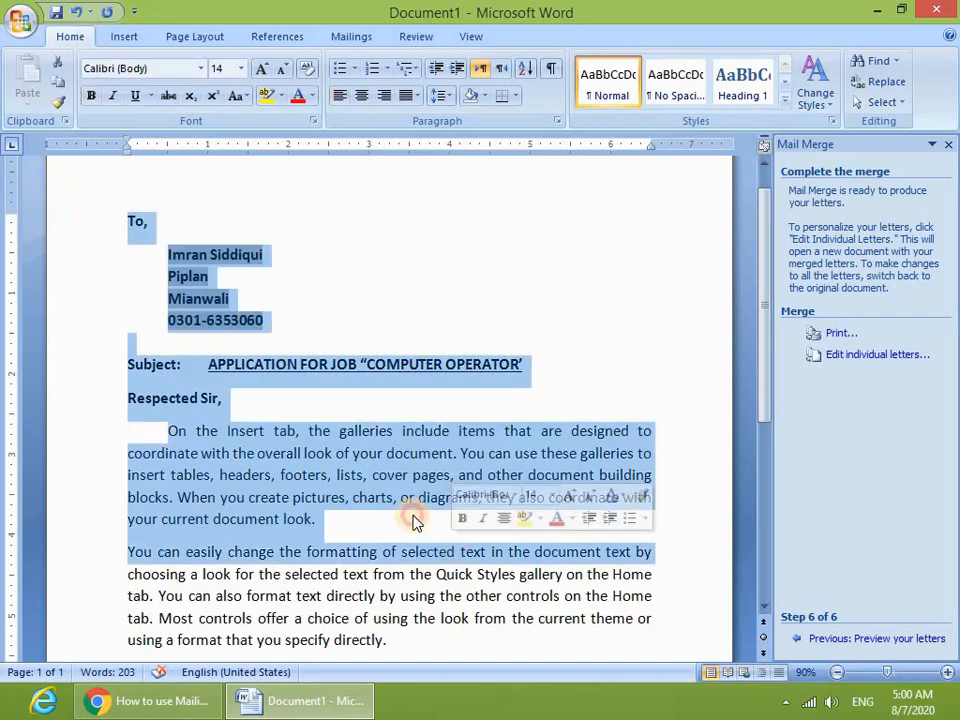
{"action": "left_click", "coordinate": [377, 431]}
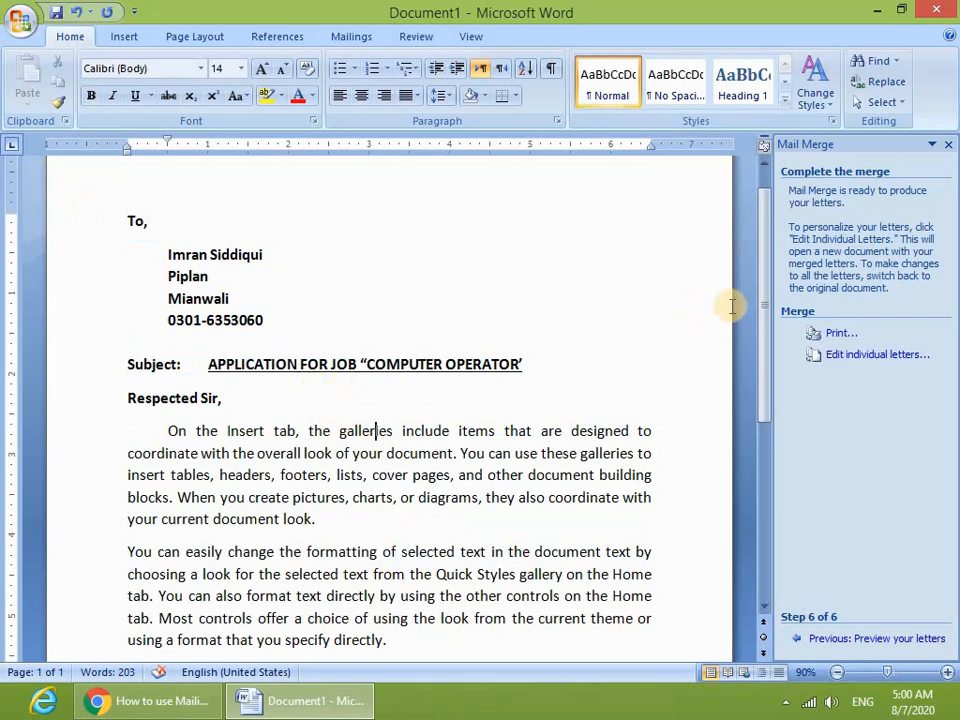
{"action": "mouse_move", "coordinate": [757, 287]}
{"action": "left_mouse_down"}
{"action": "mouse_move", "coordinate": [759, 249]}
{"action": "mouse_move", "coordinate": [766, 525]}
{"action": "left_mouse_up"}
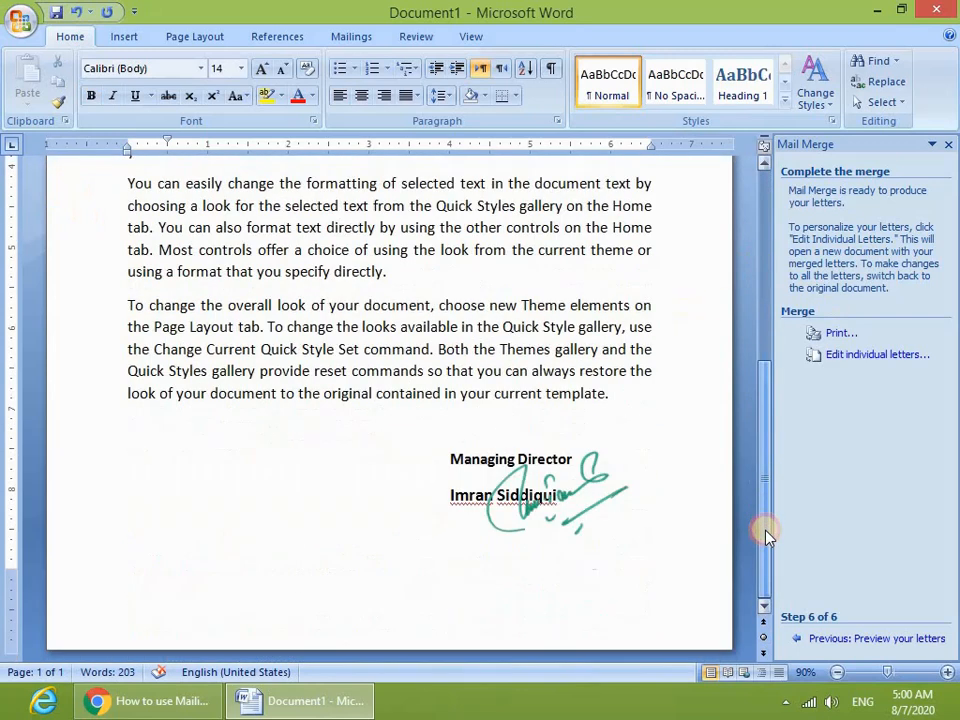
- Merge all recipients' letters into a new Letters1 document and maximize its window
{"action": "left_click", "coordinate": [867, 356]}
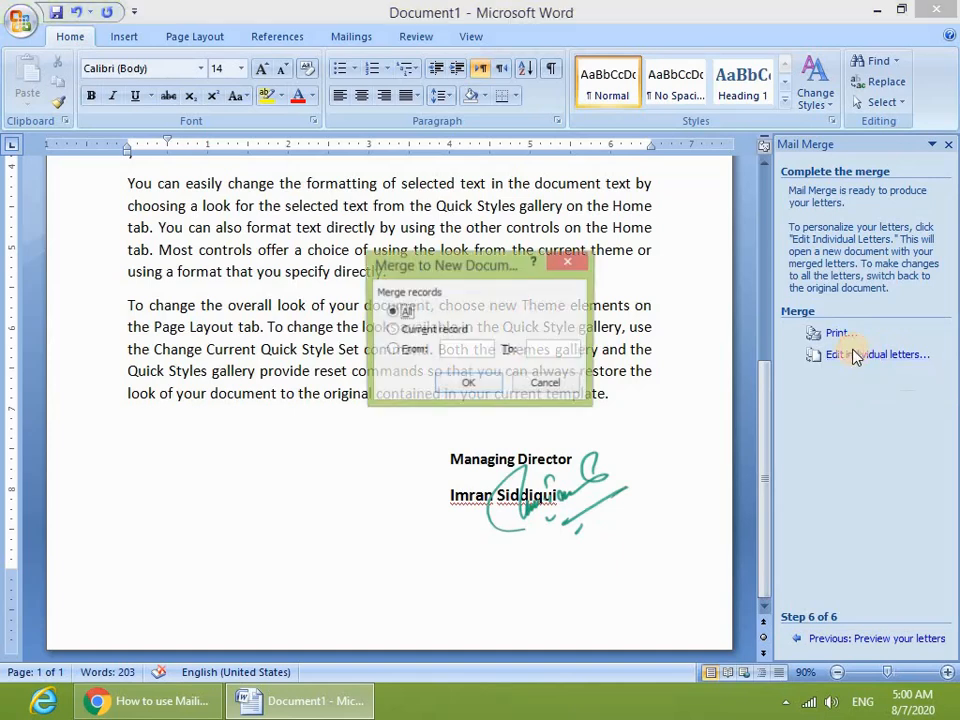
{"action": "left_click", "coordinate": [463, 388]}
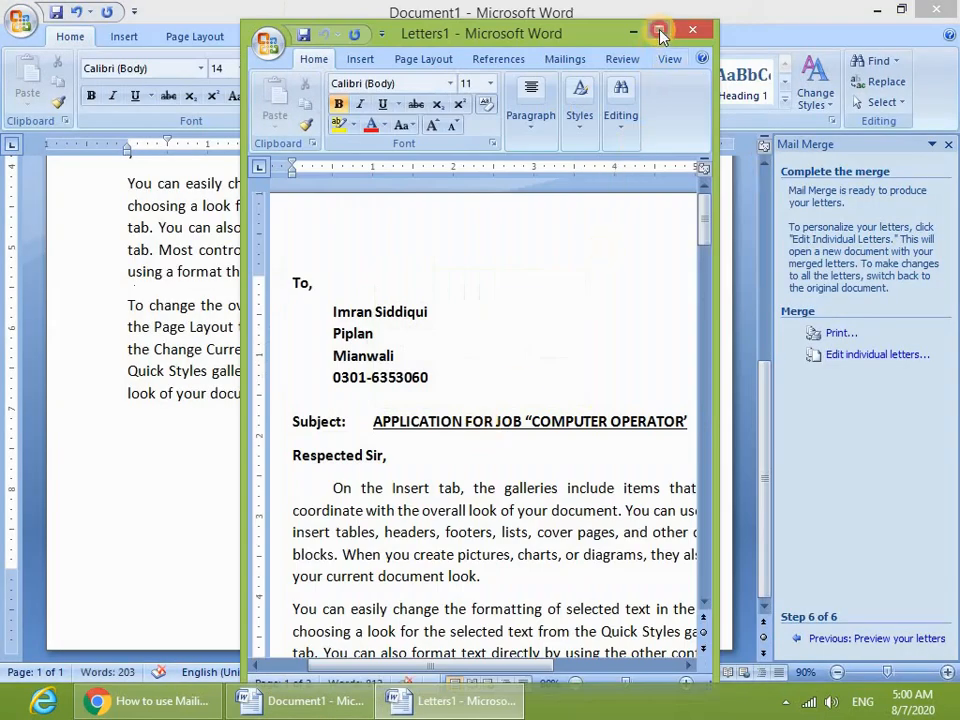
{"action": "left_click", "coordinate": [660, 35]}
- Scroll through the merged letters and place the cursor in one recipient's address
{"action": "scroll", "coordinate": [426, 285], "scroll_direction": "down", "scroll_amount": 12}
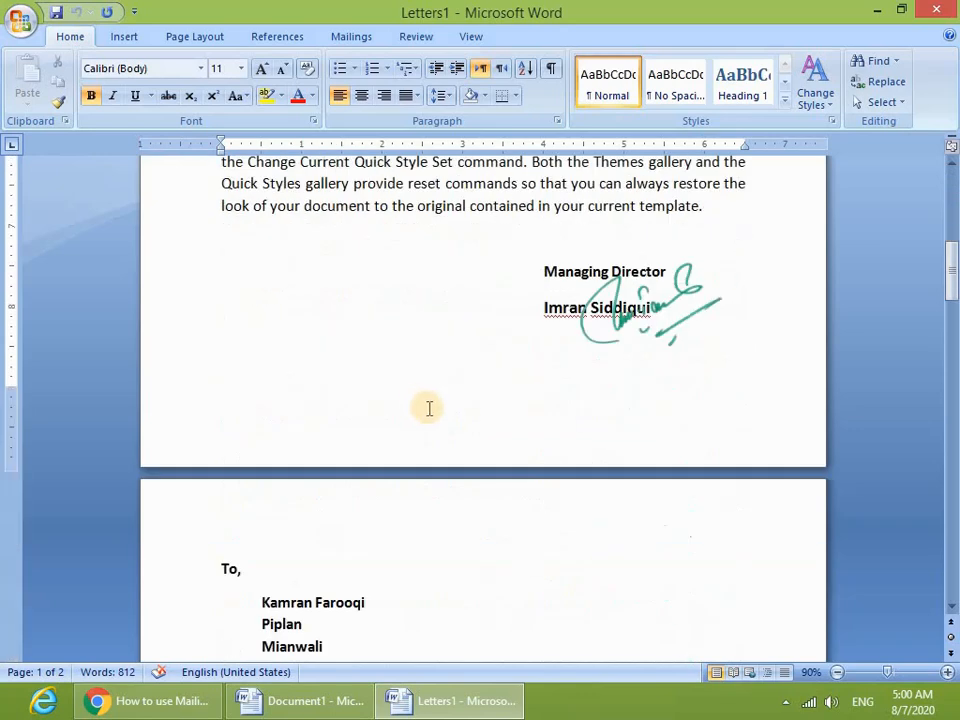
{"action": "scroll", "coordinate": [429, 407], "scroll_direction": "down", "scroll_amount": 2}
{"action": "scroll", "coordinate": [435, 401], "scroll_direction": "up", "scroll_amount": 14}
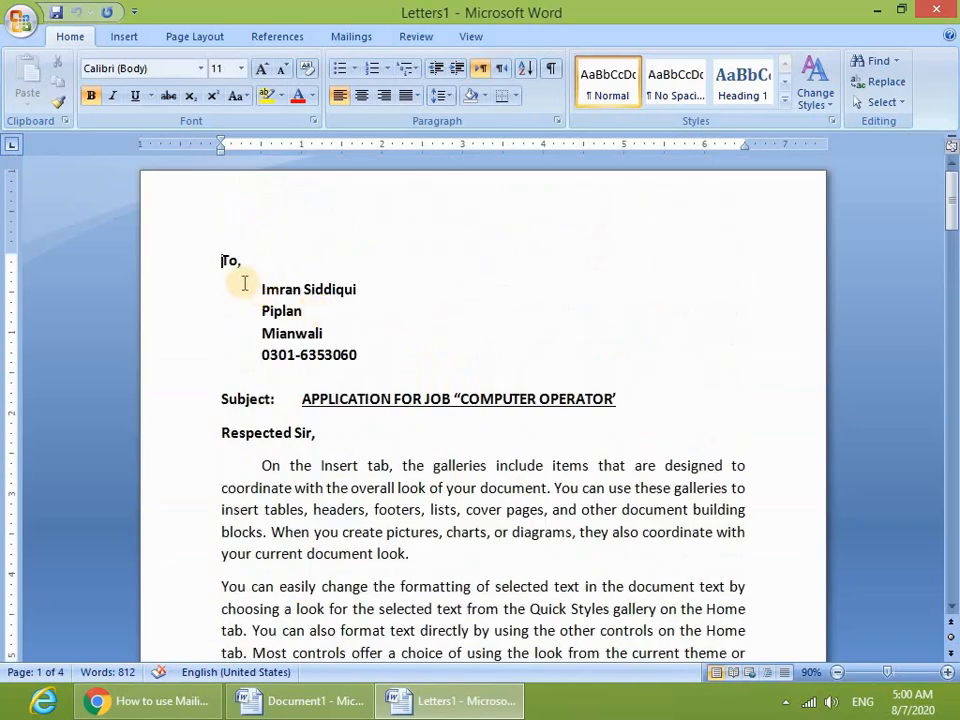
{"action": "scroll", "coordinate": [396, 403], "scroll_direction": "down", "scroll_amount": 12}
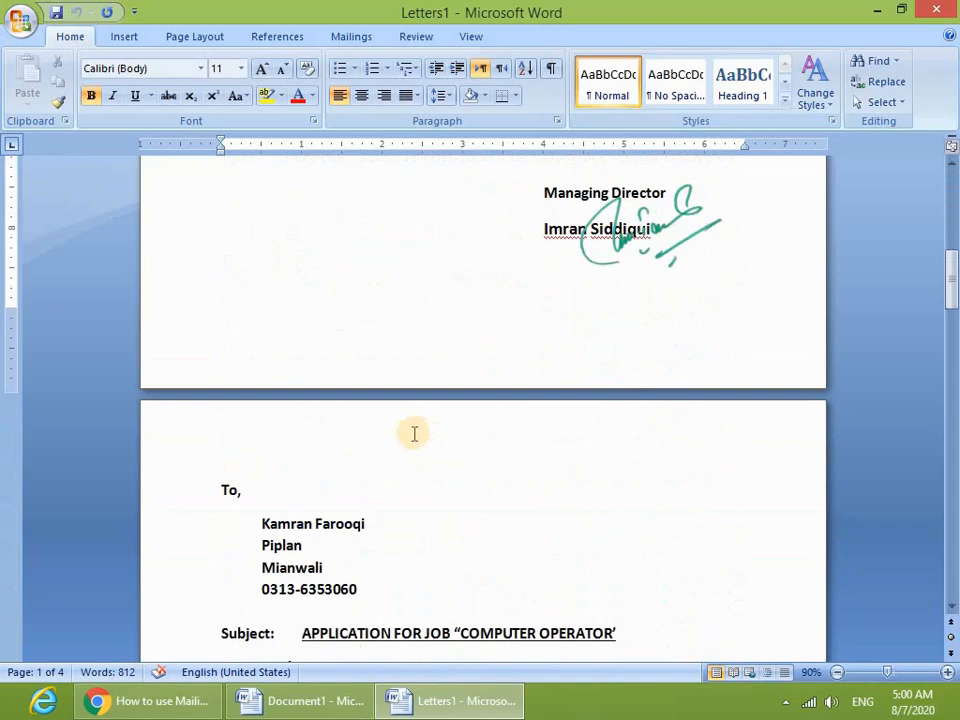
{"action": "scroll", "coordinate": [414, 433], "scroll_direction": "down", "scroll_amount": 3}
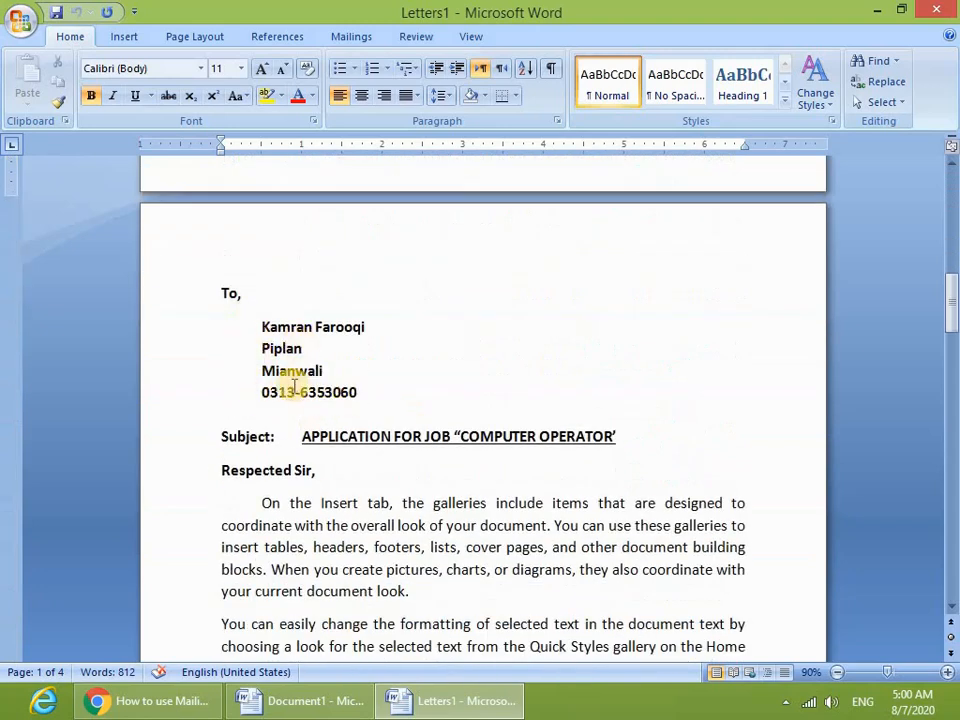
{"action": "scroll", "coordinate": [294, 386], "scroll_direction": "down", "scroll_amount": 12}
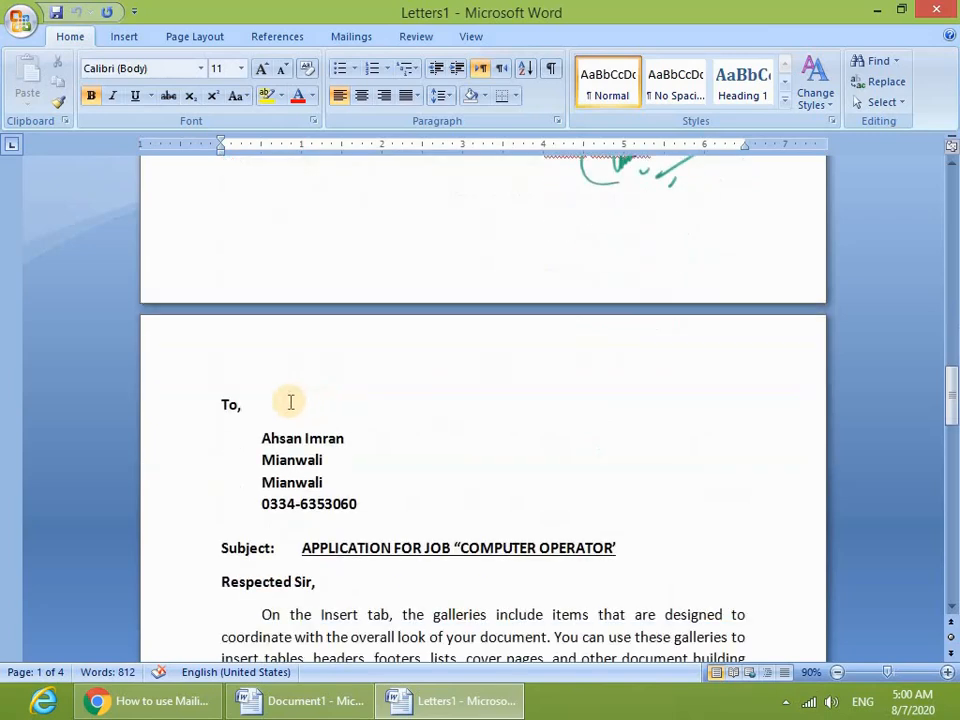
{"action": "scroll", "coordinate": [290, 401], "scroll_direction": "down", "scroll_amount": 3}
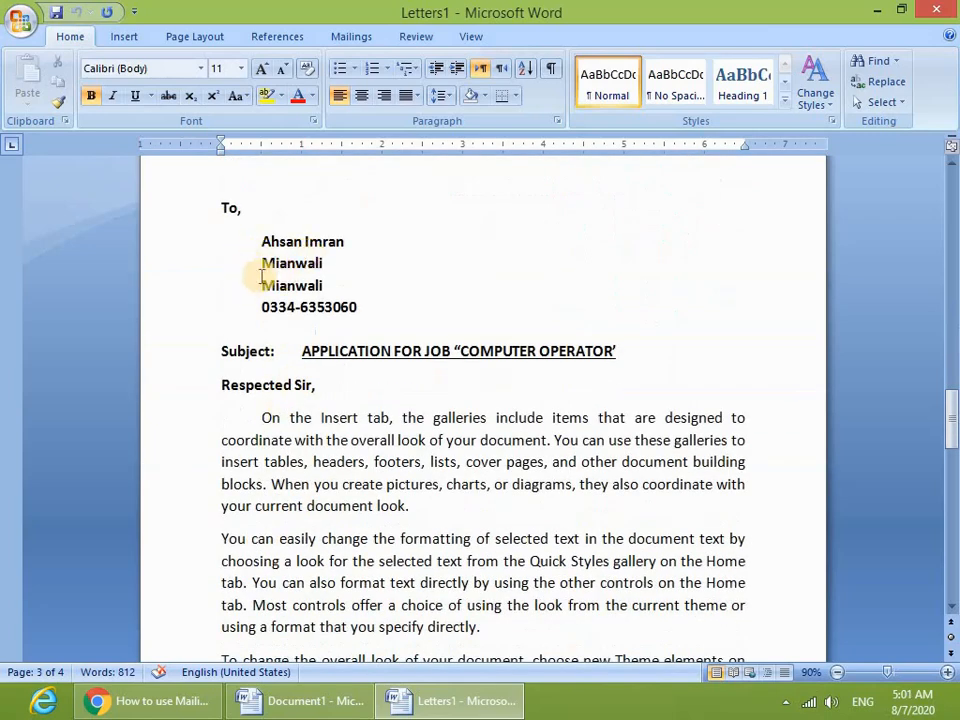
{"action": "left_click", "coordinate": [290, 263]}
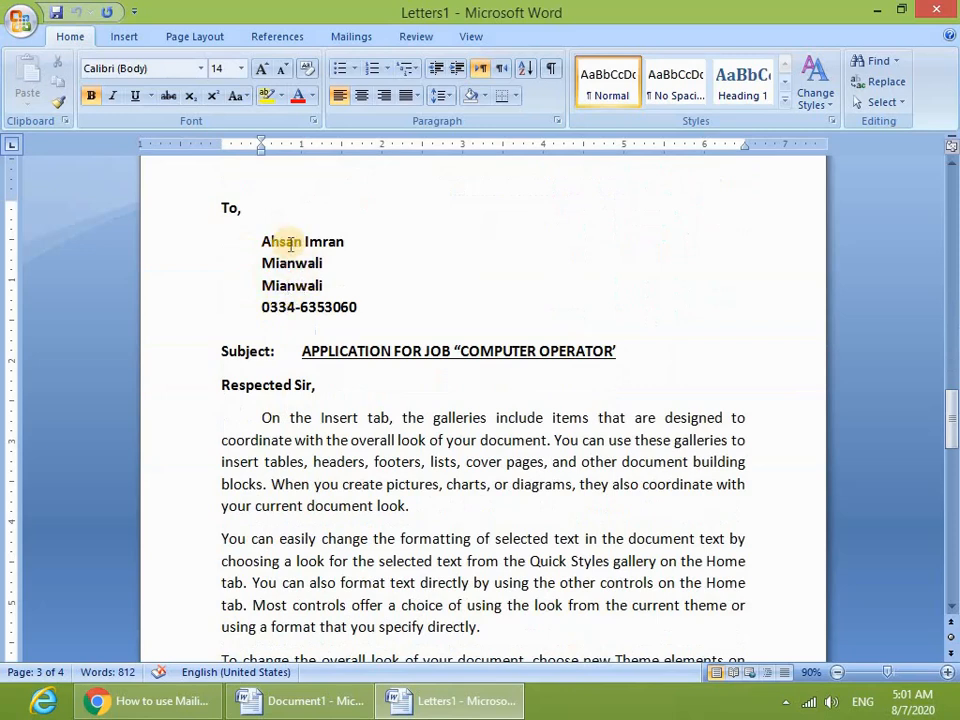
- Scroll to the fourth recipient's letter and show it in Print Preview with Ctrl+F2
{"action": "scroll", "coordinate": [300, 265], "scroll_direction": "down", "scroll_amount": 10}
{"action": "scroll", "coordinate": [314, 356], "scroll_direction": "down", "scroll_amount": 3}
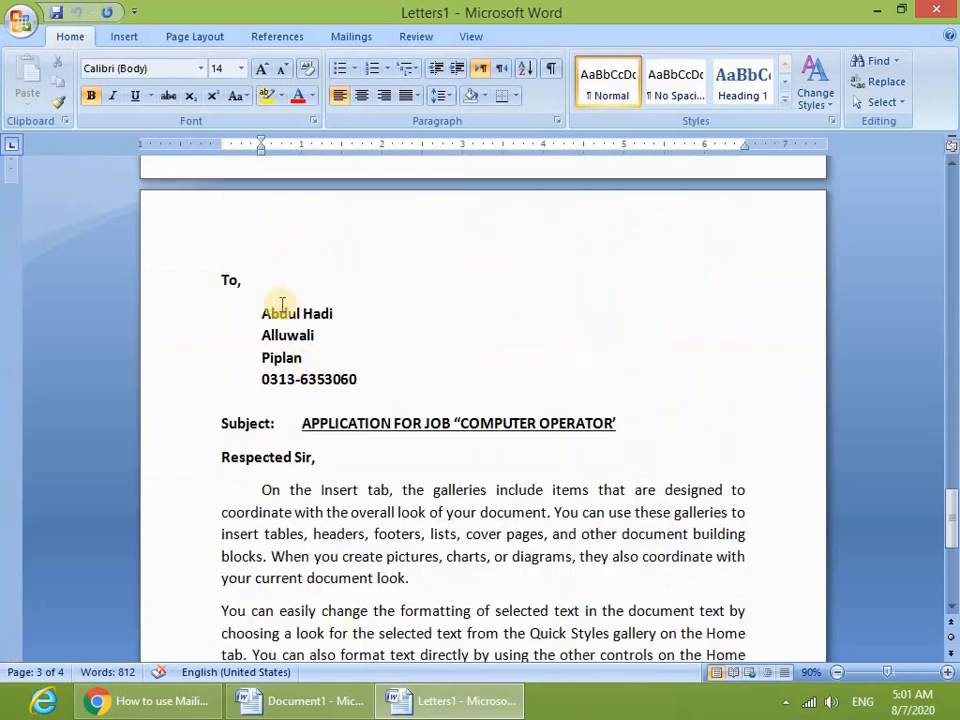
{"action": "left_click_drag", "start_coordinate": [260, 314], "coordinate": [332, 326]}
{"action": "left_click", "coordinate": [285, 337]}
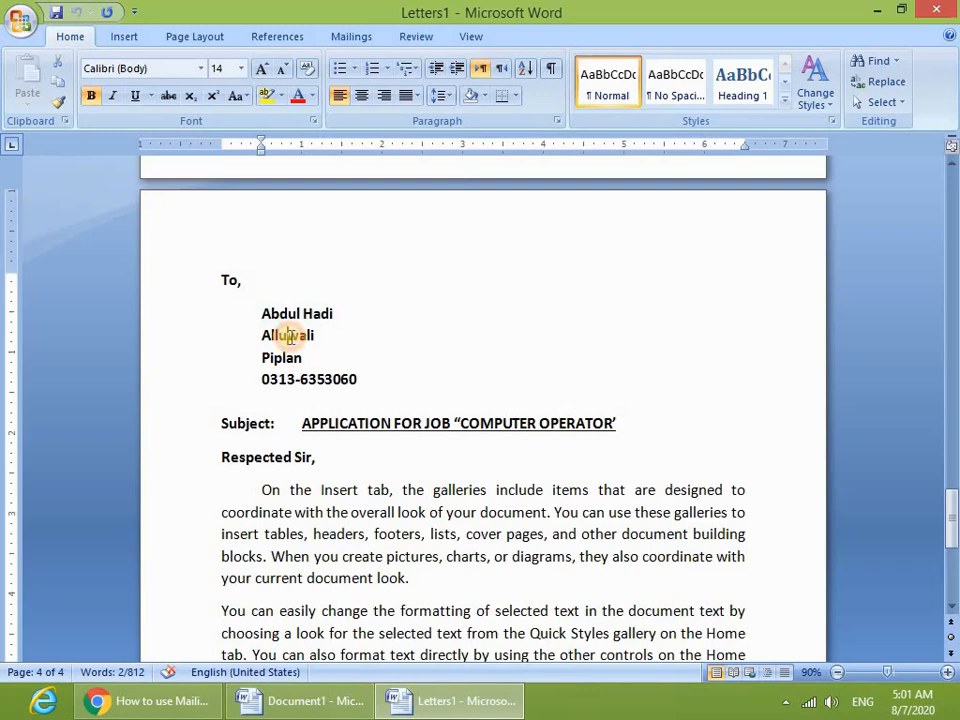
{"action": "scroll", "coordinate": [338, 360], "scroll_direction": "down", "scroll_amount": 8}
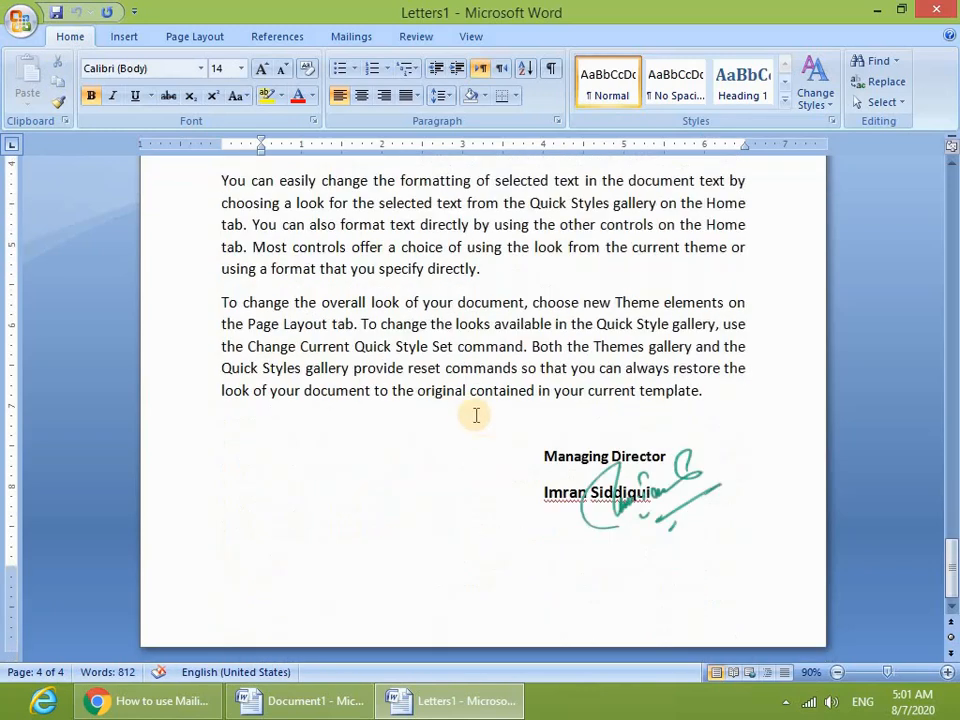
{"action": "key", "text": "ctrl+F2"}
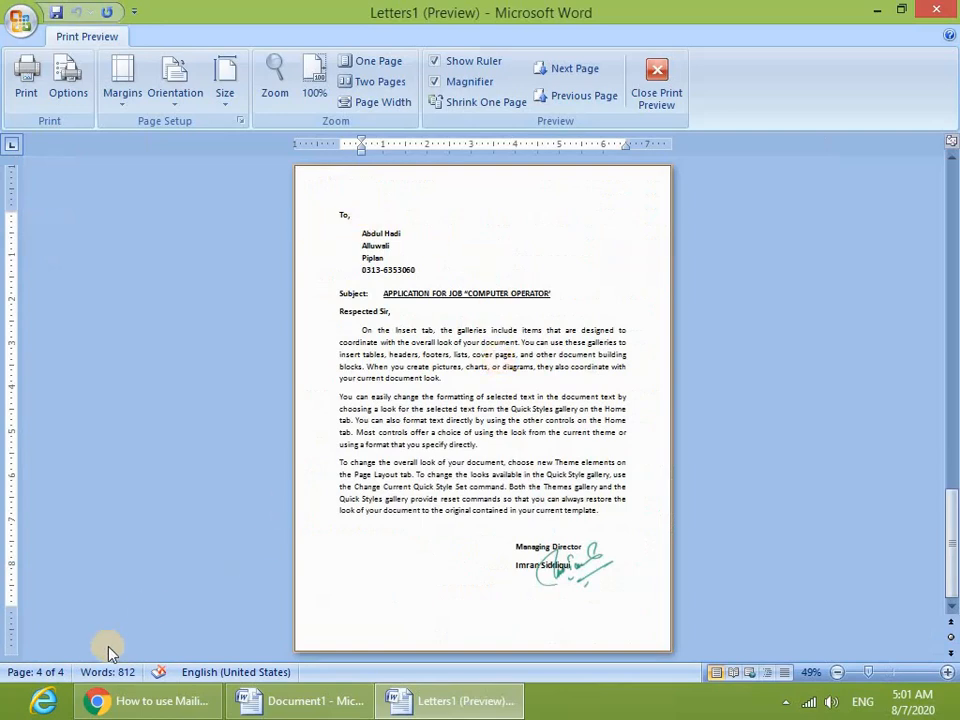
- Close Print Preview and scroll through all four merged letters, ending on page 4
{"action": "left_click", "coordinate": [657, 80]}
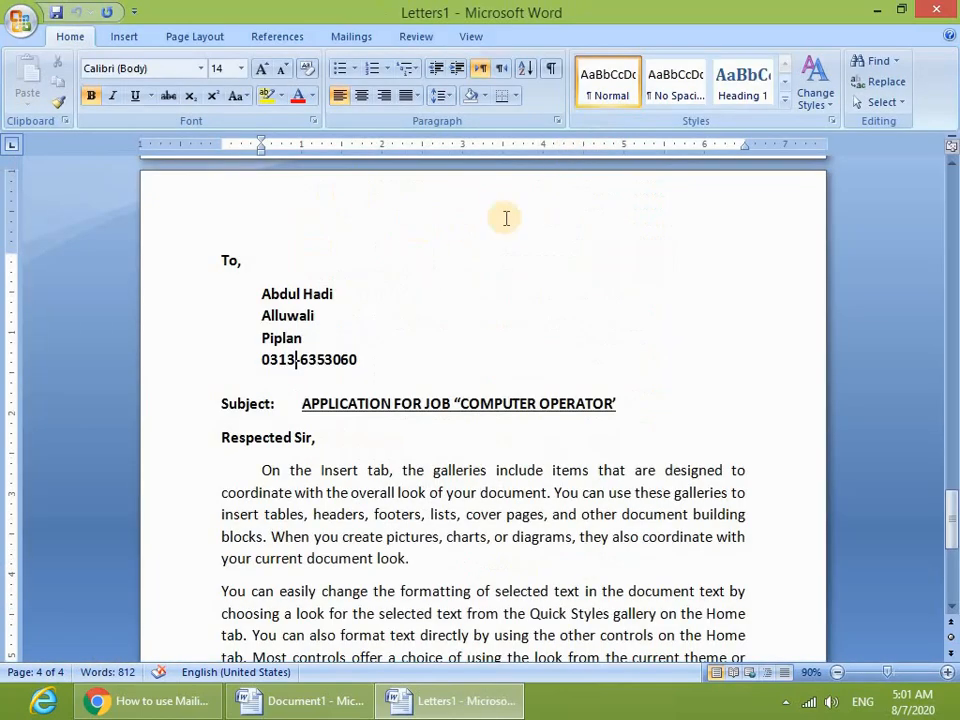
{"action": "scroll", "coordinate": [501, 315], "scroll_direction": "down", "scroll_amount": 7, "text": "ctrl"}
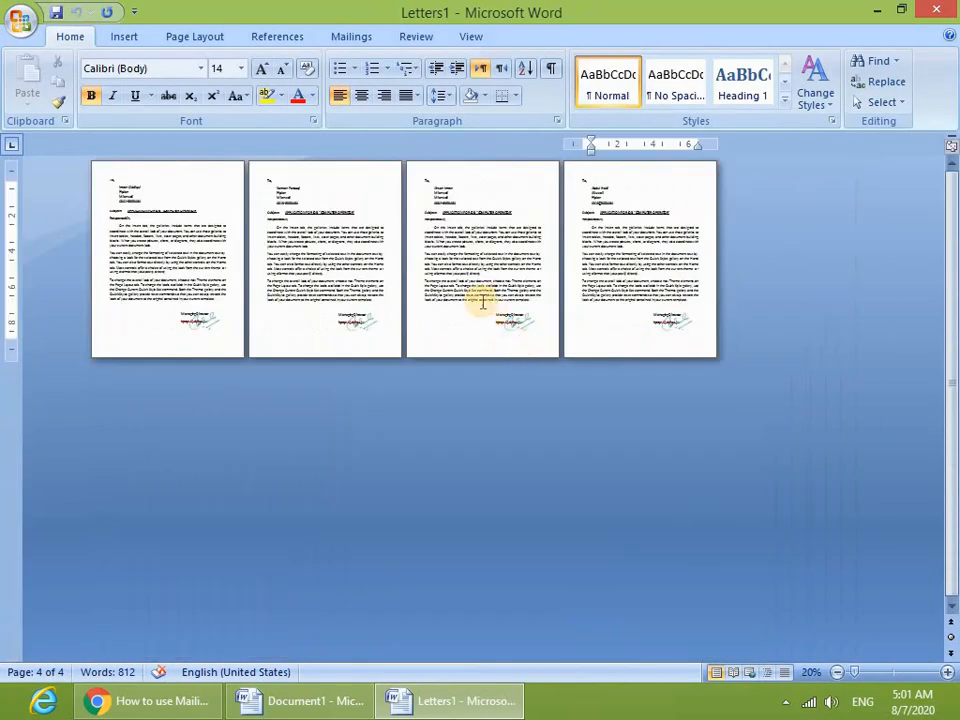
{"action": "scroll", "coordinate": [483, 300], "scroll_direction": "up", "scroll_amount": 2, "text": "ctrl"}
{"action": "scroll", "coordinate": [484, 302], "scroll_direction": "up", "scroll_amount": 4}
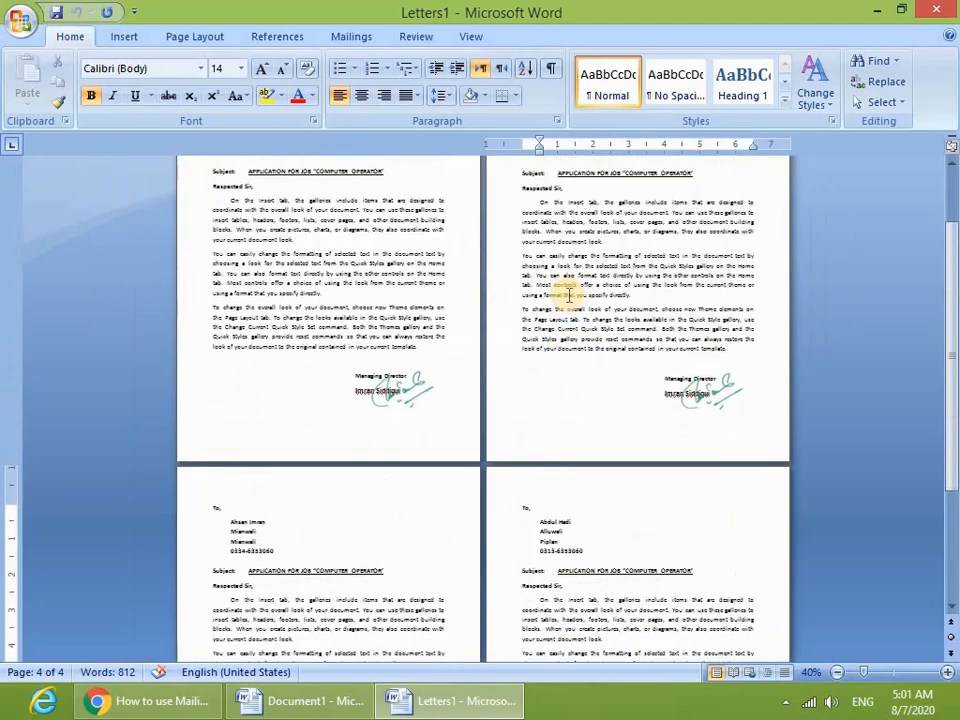
{"action": "scroll", "coordinate": [568, 295], "scroll_direction": "up", "scroll_amount": 2, "text": "ctrl"}
{"action": "scroll", "coordinate": [581, 296], "scroll_direction": "down", "scroll_amount": 9}
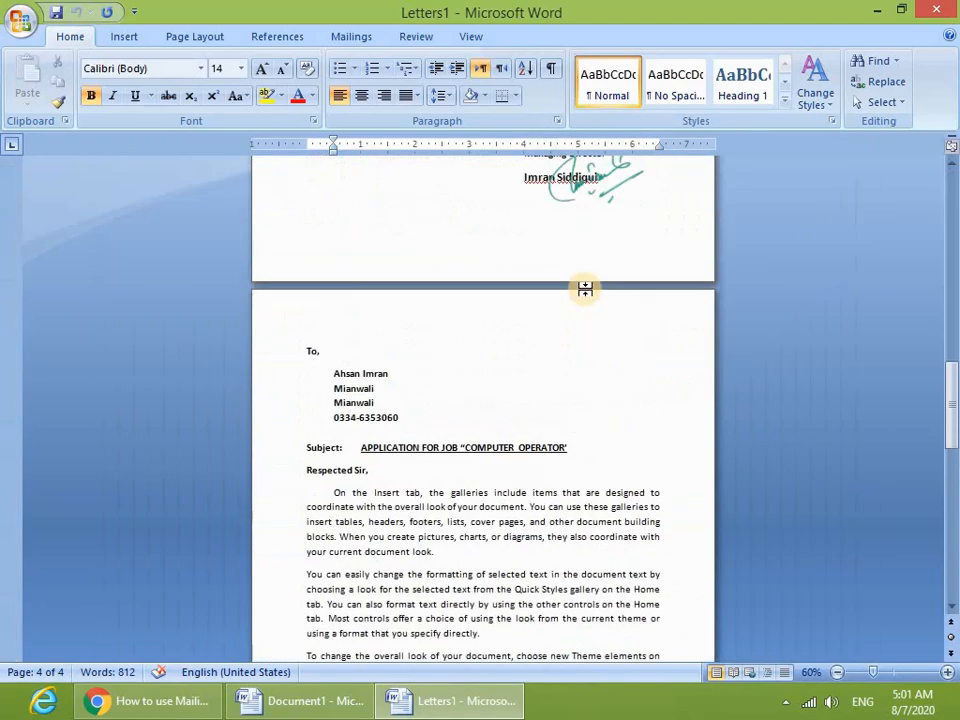
{"action": "scroll", "coordinate": [580, 280], "scroll_direction": "down", "scroll_amount": 12}
{"action": "scroll", "coordinate": [565, 275], "scroll_direction": "up", "scroll_amount": 18}
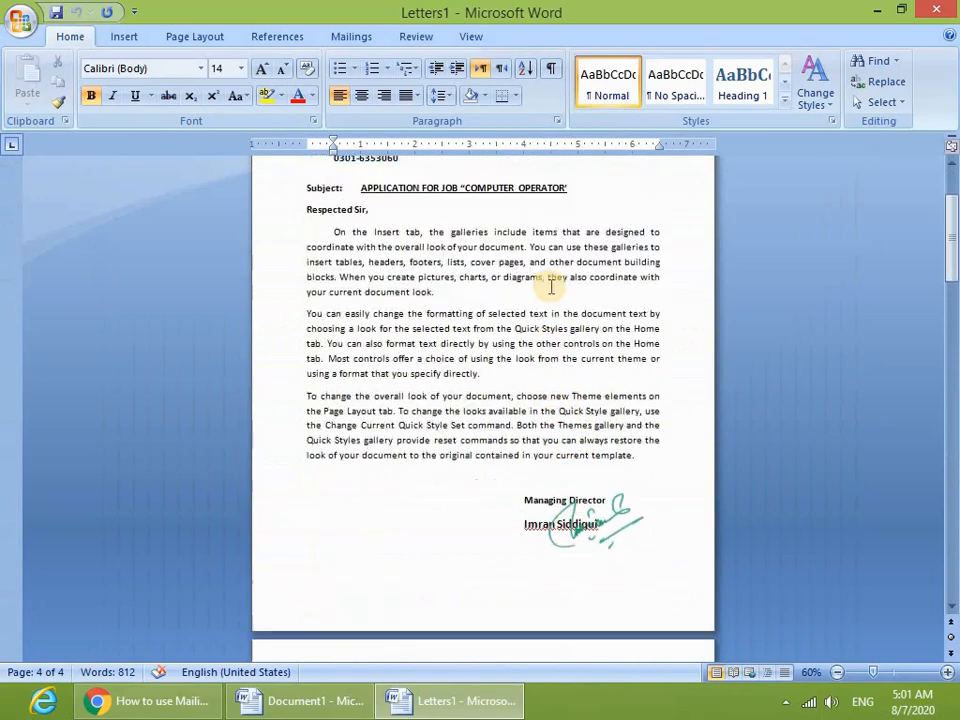
{"action": "scroll", "coordinate": [553, 280], "scroll_direction": "up", "scroll_amount": 3}
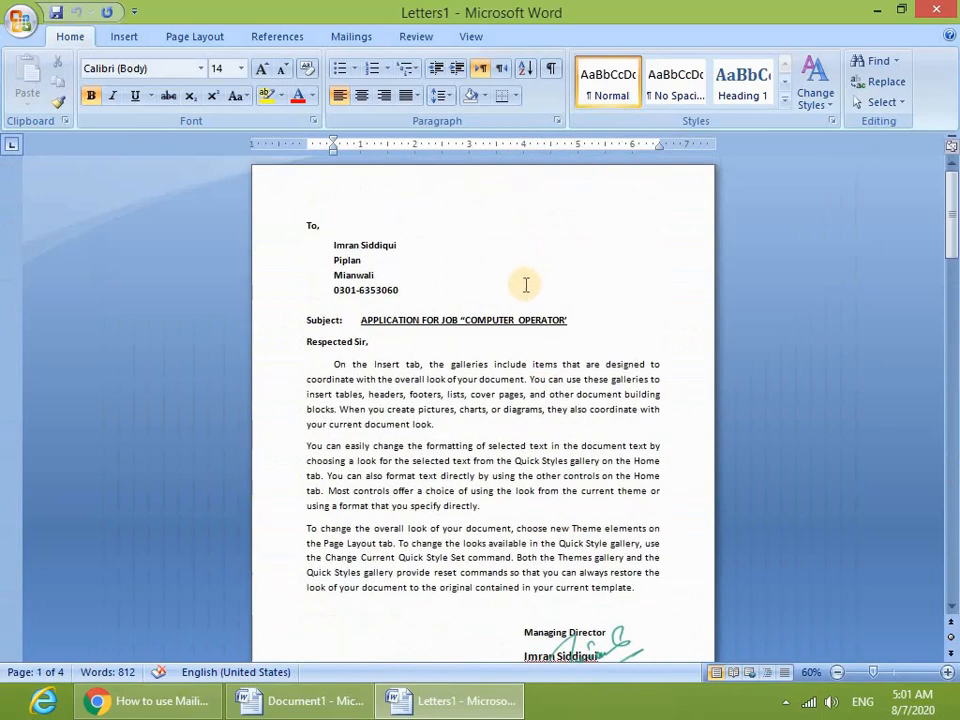
{"action": "scroll", "coordinate": [525, 283], "scroll_direction": "up", "scroll_amount": 5, "text": "ctrl"}
{"action": "scroll", "coordinate": [320, 312], "scroll_direction": "down", "scroll_amount": 9}
{"action": "scroll", "coordinate": [328, 311], "scroll_direction": "down", "scroll_amount": 20}
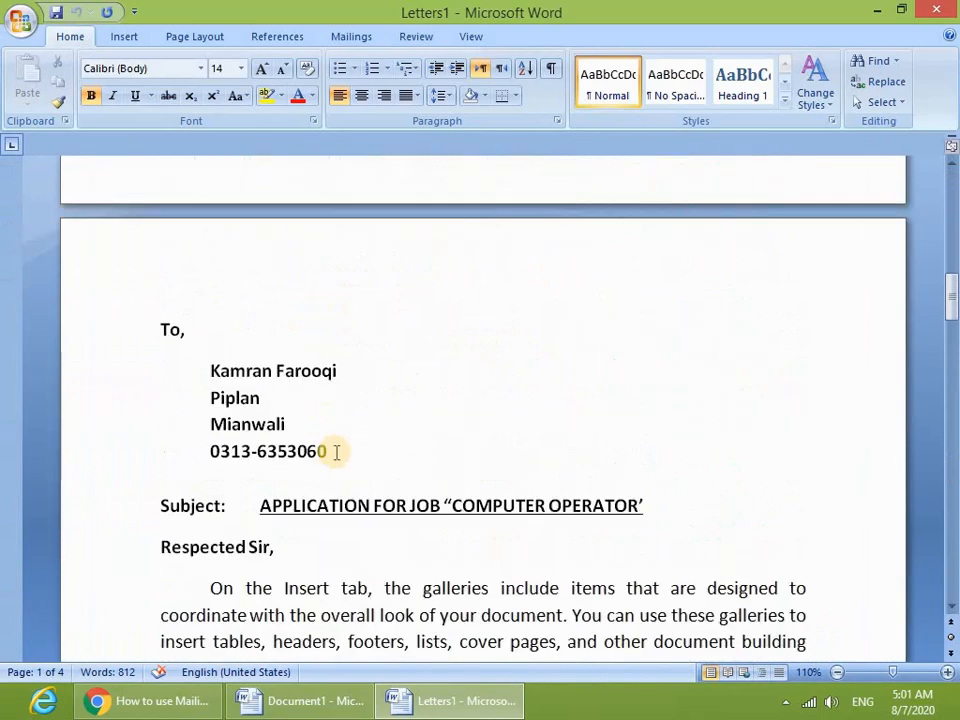
{"action": "scroll", "coordinate": [350, 405], "scroll_direction": "down", "scroll_amount": 5}
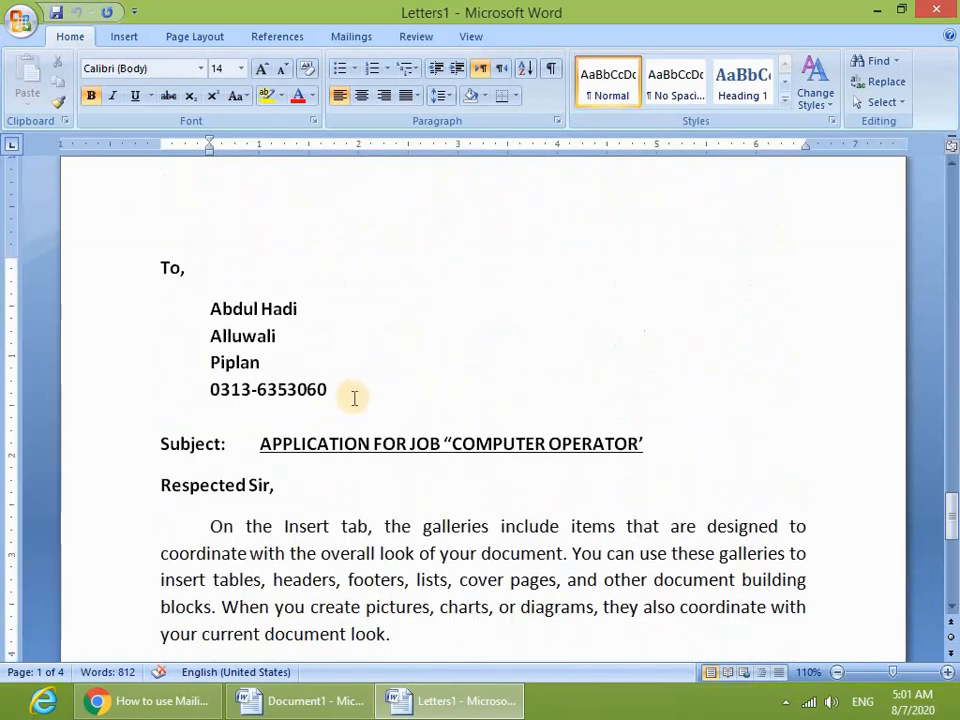
{"action": "scroll", "coordinate": [354, 396], "scroll_direction": "up", "scroll_amount": 3}
{"action": "scroll", "coordinate": [300, 390], "scroll_direction": "down", "scroll_amount": 3}
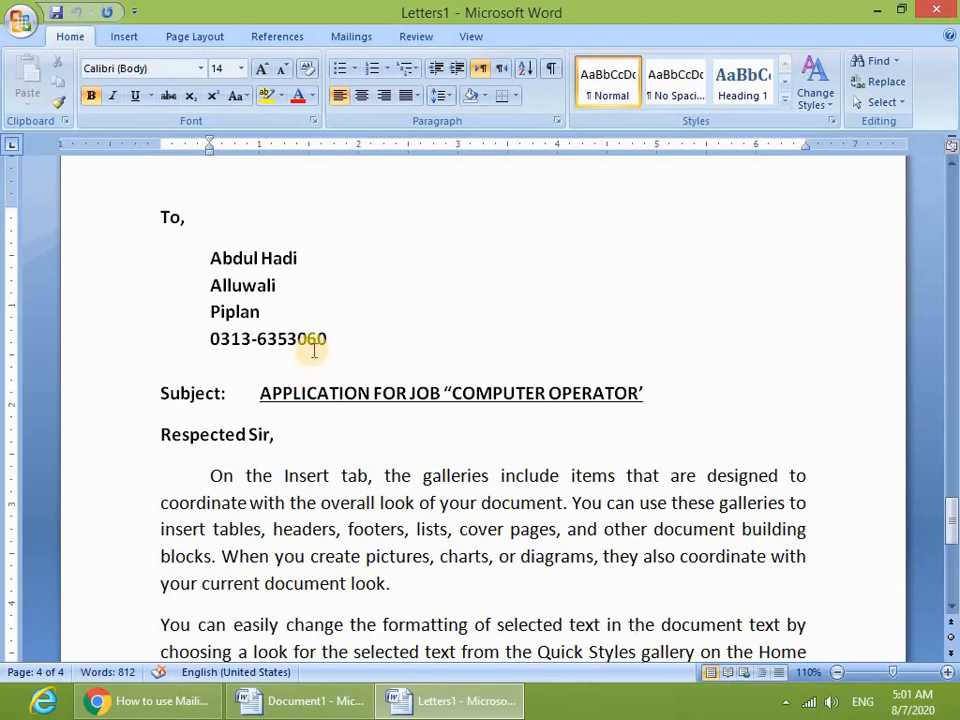
{"action": "scroll", "coordinate": [318, 305], "scroll_direction": "up", "scroll_amount": 2}
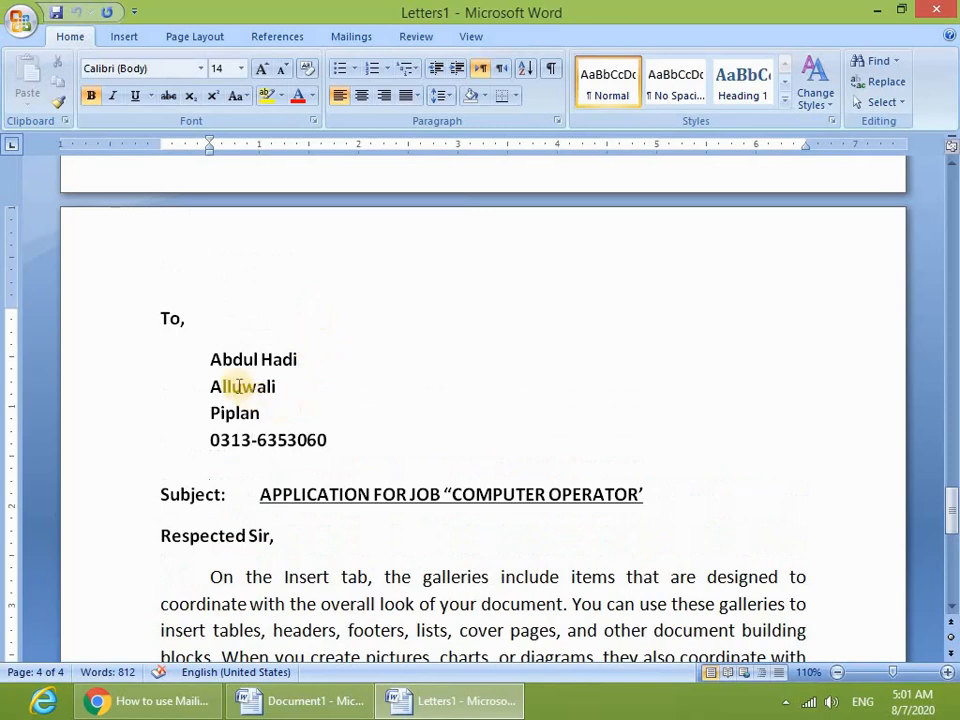
{"action": "scroll", "coordinate": [186, 300], "scroll_direction": "down", "scroll_amount": 2}
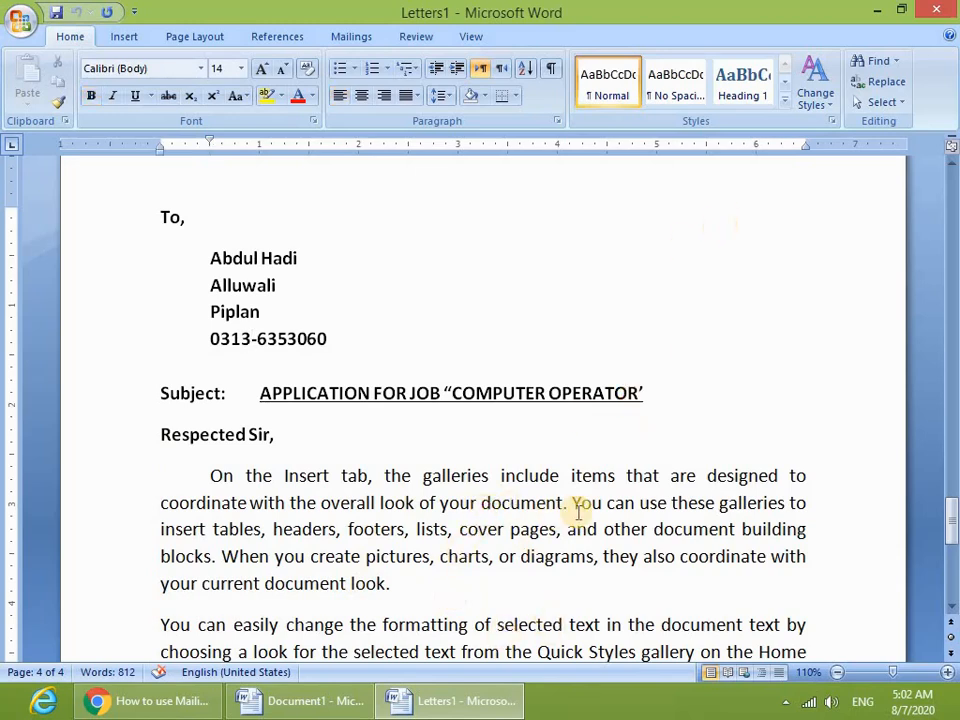
{"action": "left_click", "coordinate": [540, 624]}
{"action": "left_click", "coordinate": [478, 529]}
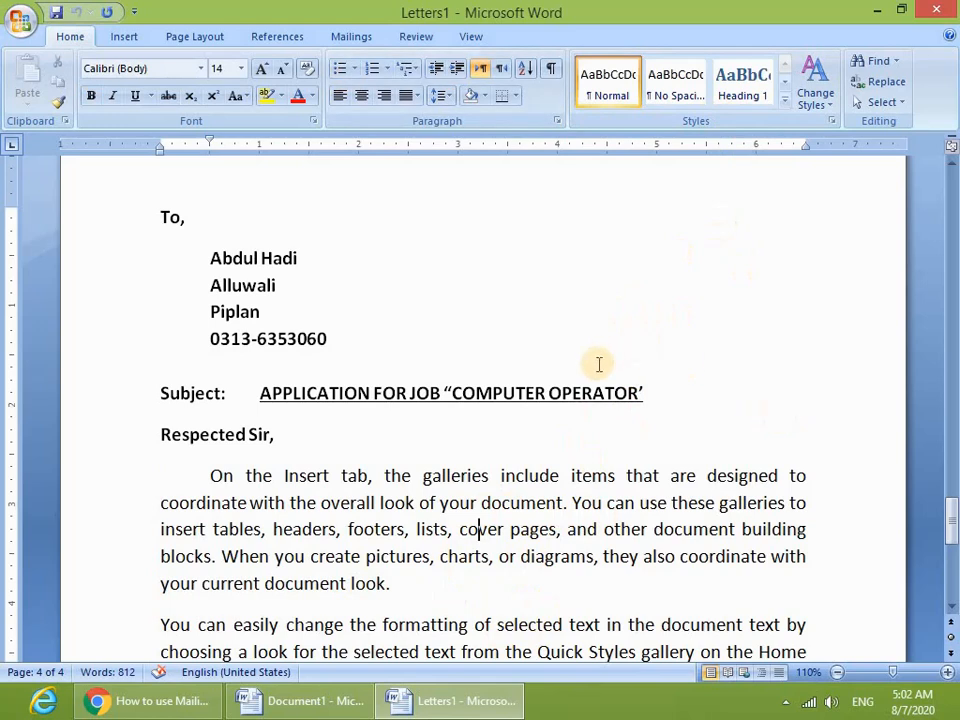
{"action": "scroll", "coordinate": [563, 365], "scroll_direction": "up", "scroll_amount": 3}
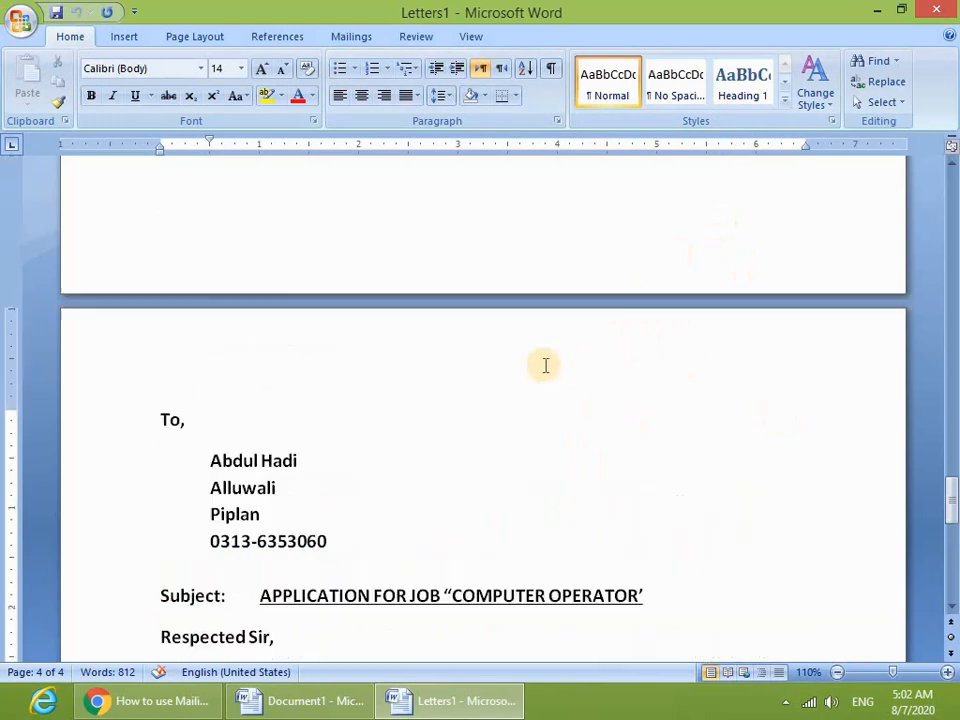
{"action": "scroll", "coordinate": [563, 365], "scroll_direction": "down", "scroll_amount": 10}
{"action": "scroll", "coordinate": [563, 365], "scroll_direction": "up", "scroll_amount": 4}
{"action": "scroll", "coordinate": [546, 365], "scroll_direction": "up", "scroll_amount": 4}
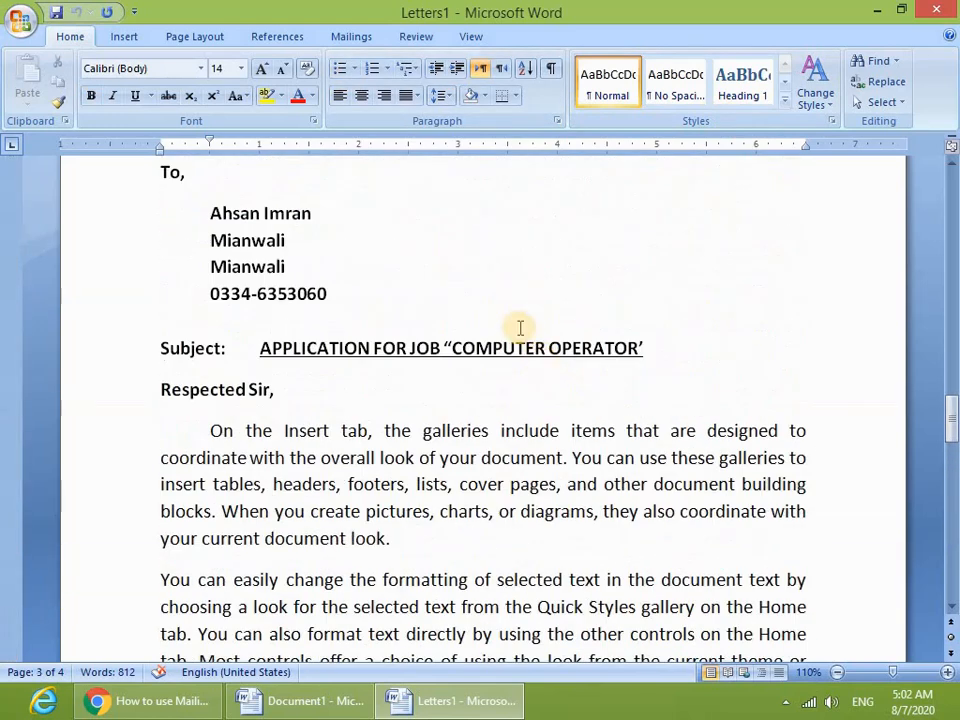
{"action": "scroll", "coordinate": [519, 328], "scroll_direction": "up", "scroll_amount": 3}
{"action": "scroll", "coordinate": [517, 345], "scroll_direction": "down", "scroll_amount": 9}
{"action": "scroll", "coordinate": [516, 354], "scroll_direction": "up", "scroll_amount": 8}
{"action": "scroll", "coordinate": [465, 311], "scroll_direction": "down", "scroll_amount": 6}
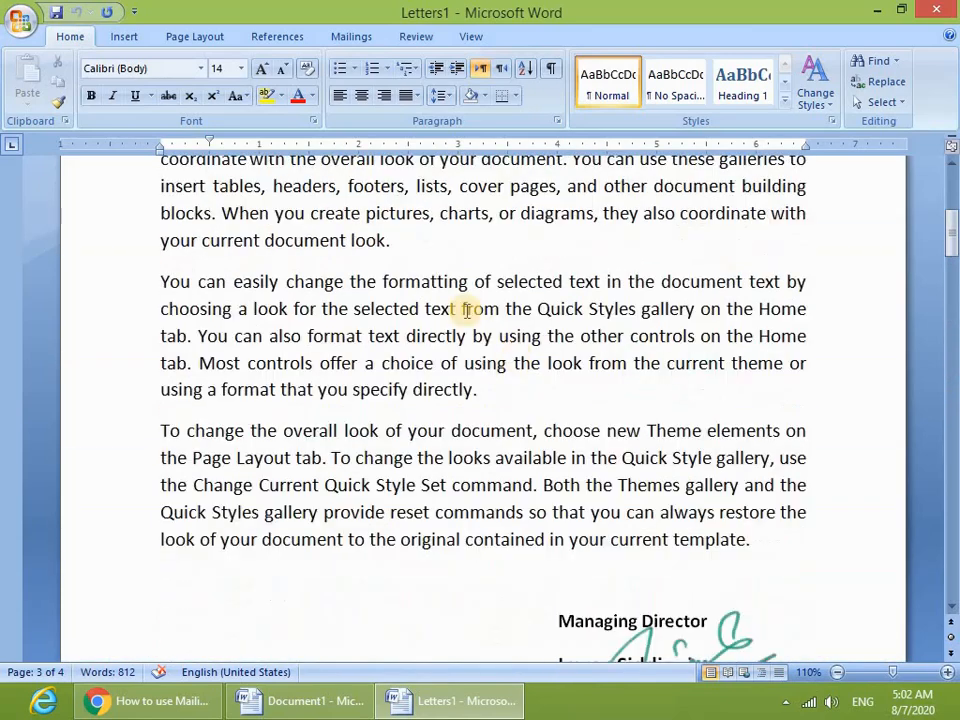
{"action": "scroll", "coordinate": [485, 320], "scroll_direction": "up", "scroll_amount": 5}
{"action": "scroll", "coordinate": [484, 342], "scroll_direction": "up", "scroll_amount": 1}
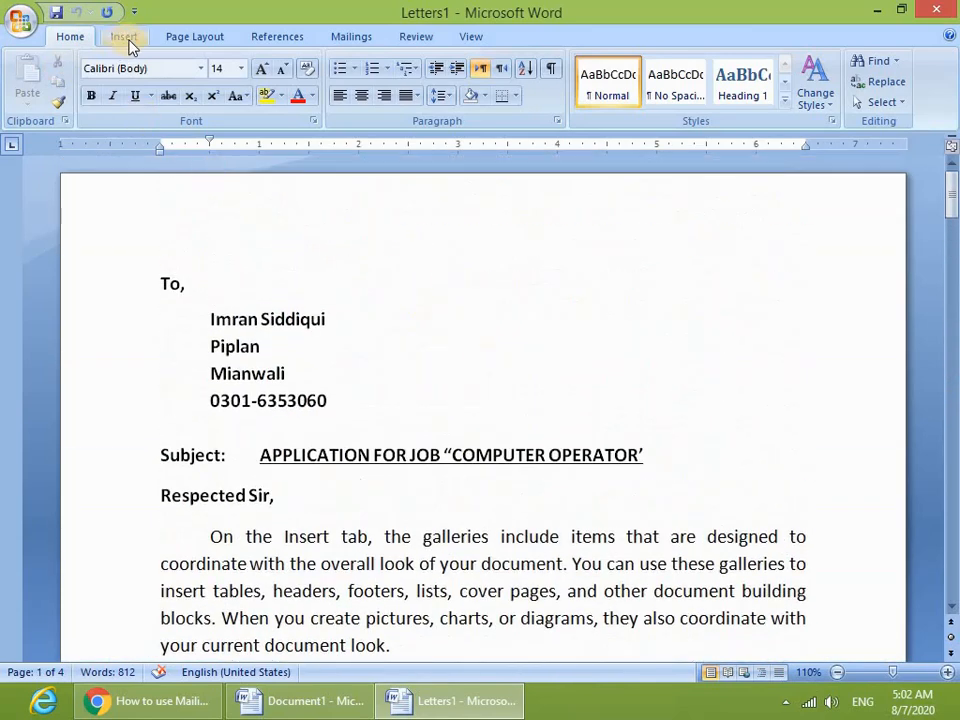
- Put the cursor in the first letter's address, then switch between the Review and View ribbons, ending on View
{"action": "left_click", "coordinate": [333, 40]}
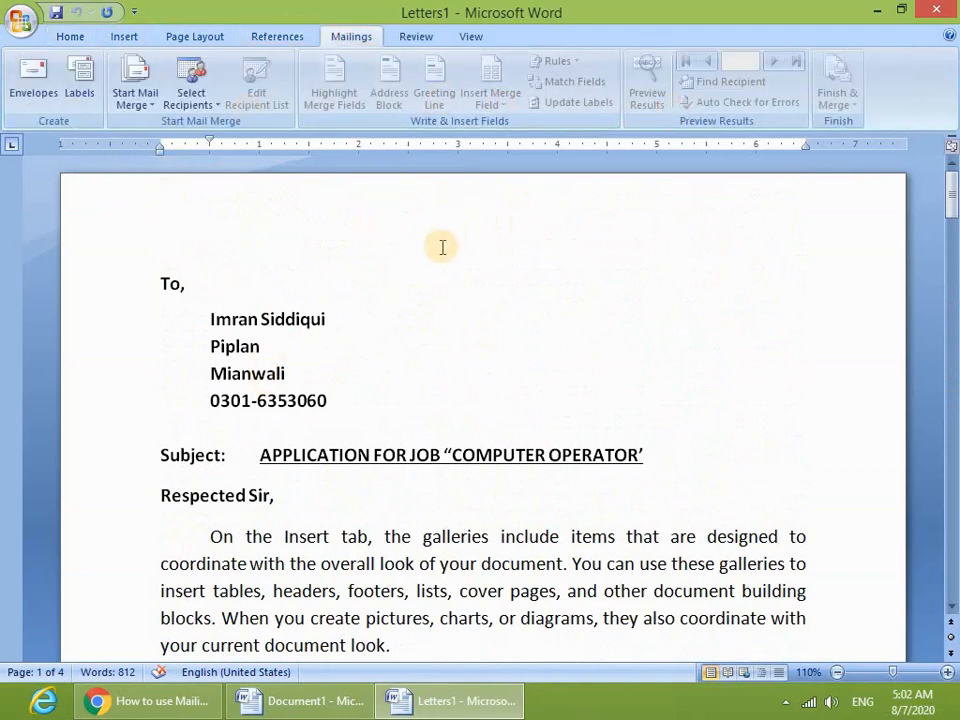
{"action": "left_click", "coordinate": [396, 373]}
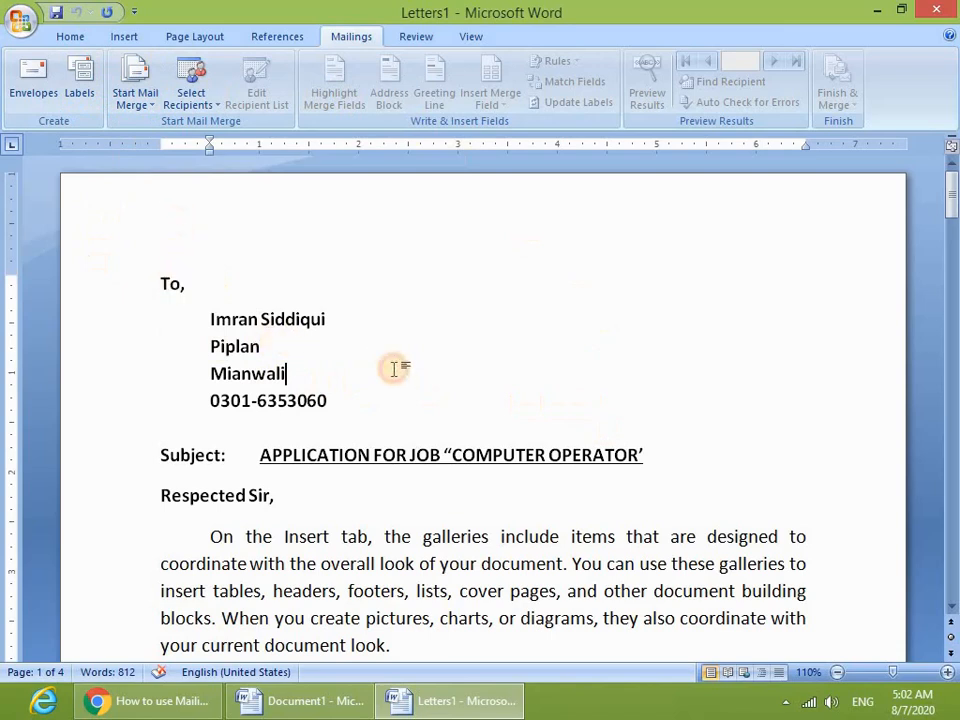
{"action": "left_click", "coordinate": [414, 38]}
{"action": "left_click", "coordinate": [476, 38]}
{"action": "left_click", "coordinate": [428, 38]}
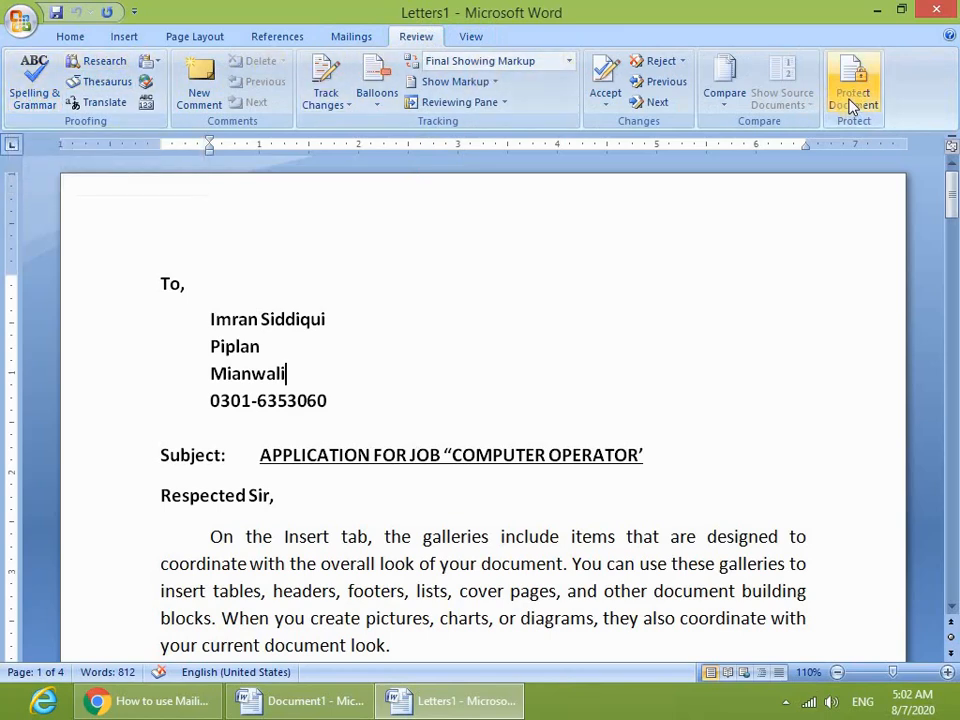
{"action": "left_click", "coordinate": [478, 38]}
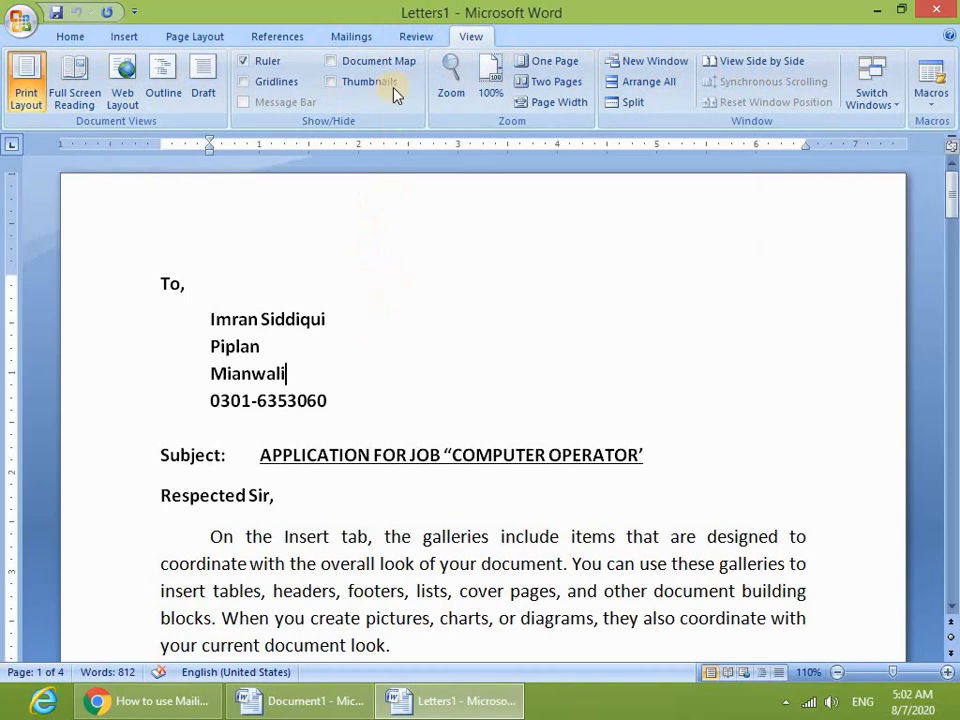
{"action": "left_click", "coordinate": [418, 40]}
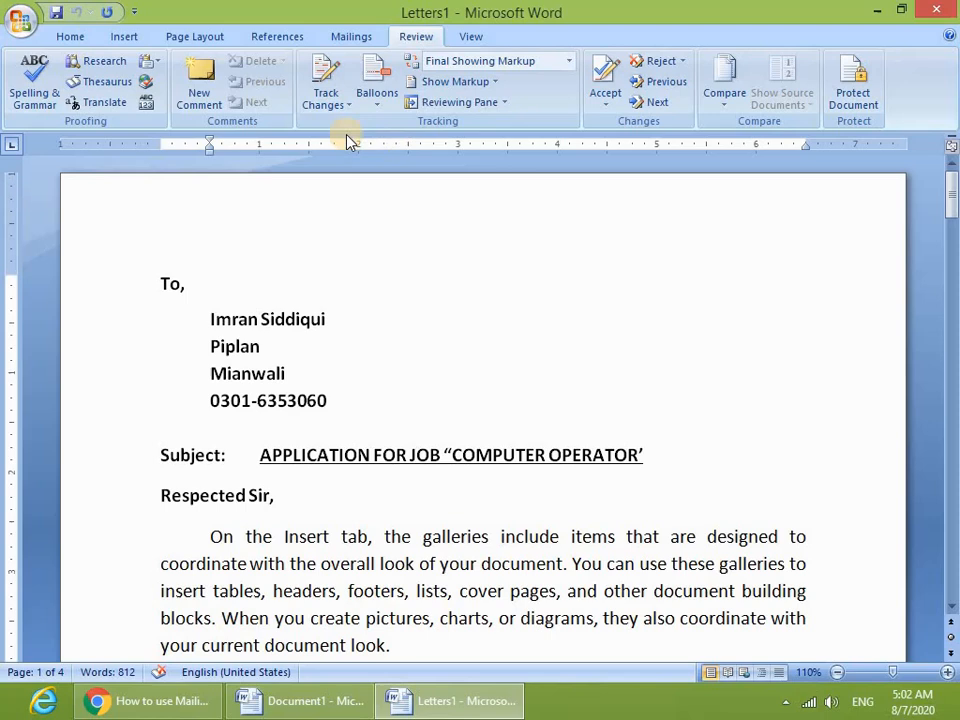
{"action": "left_click", "coordinate": [470, 38]}
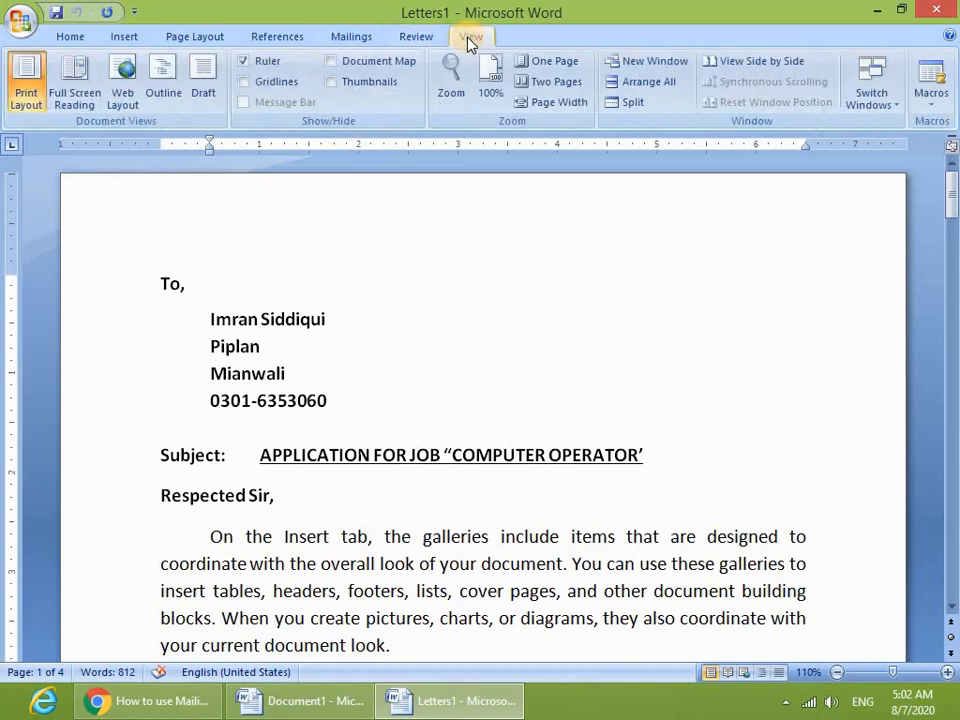